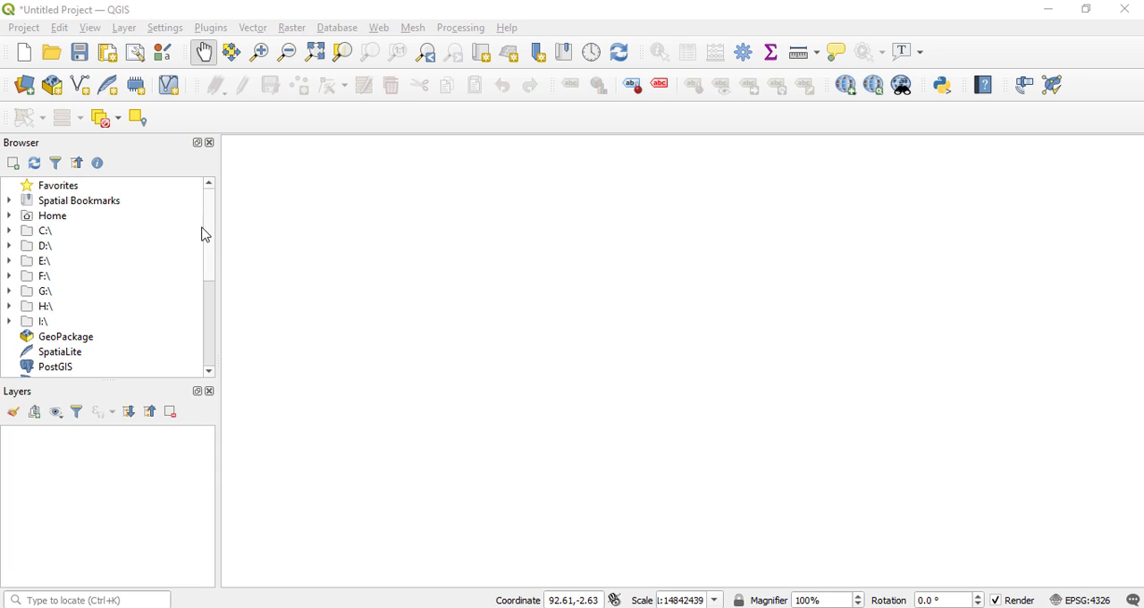
Browse for vector datasets to add as layers and limit the file list to ESRI Shapefiles.
left_click(253, 30)
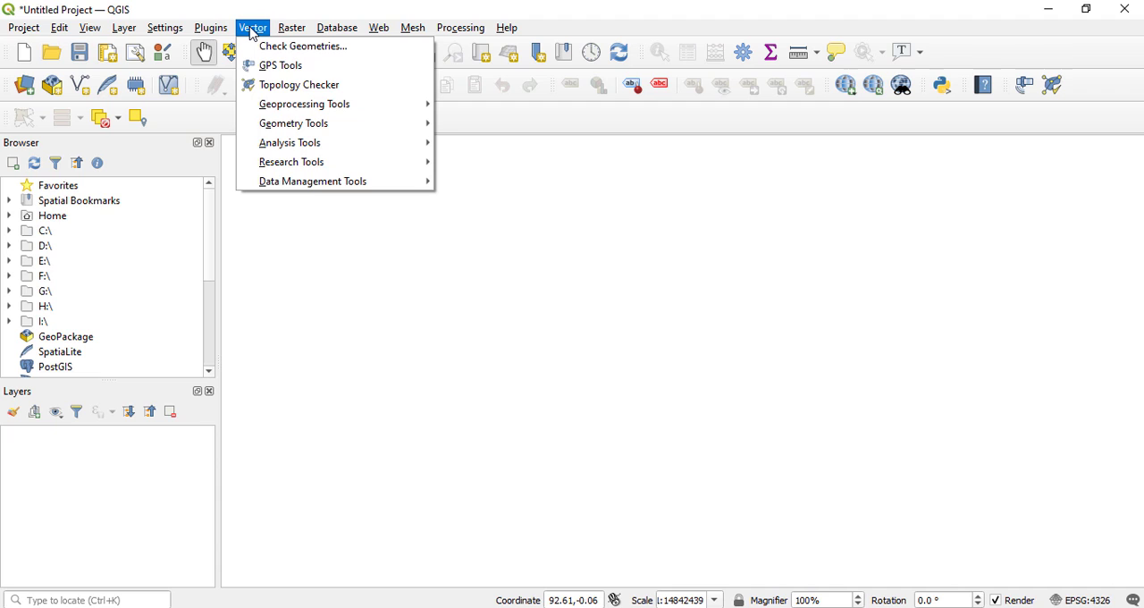
mouse_move(124, 32)
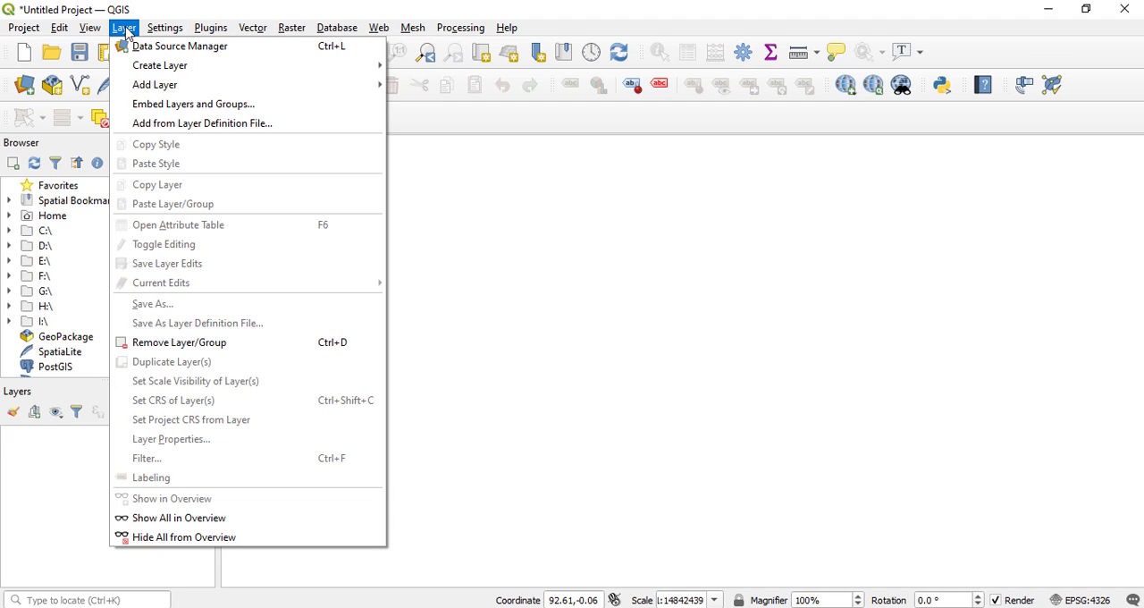
mouse_move(192, 86)
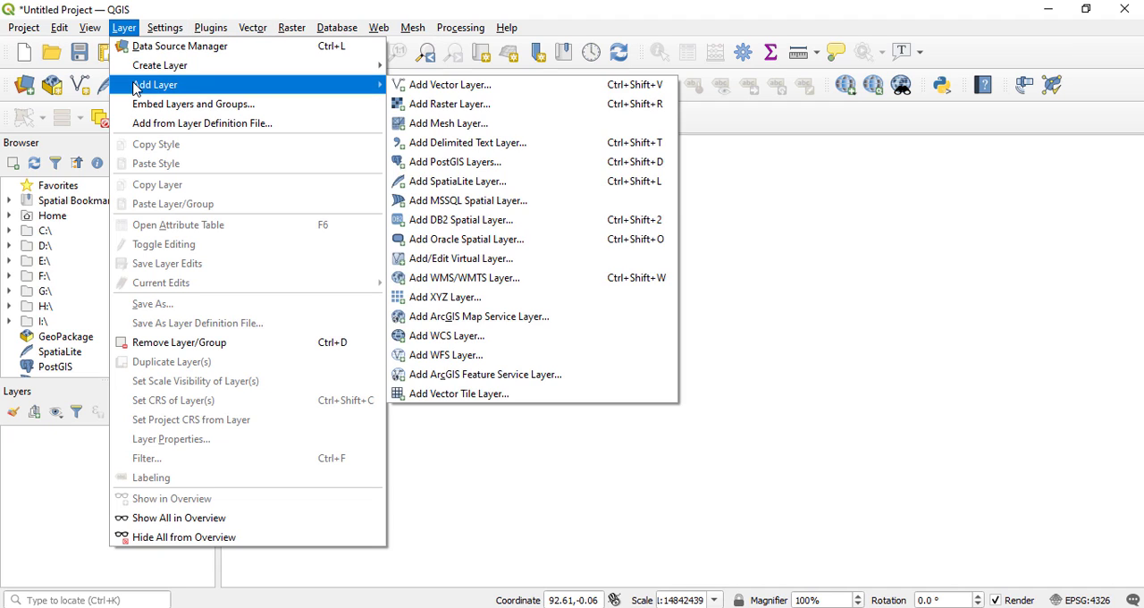
left_click(425, 89)
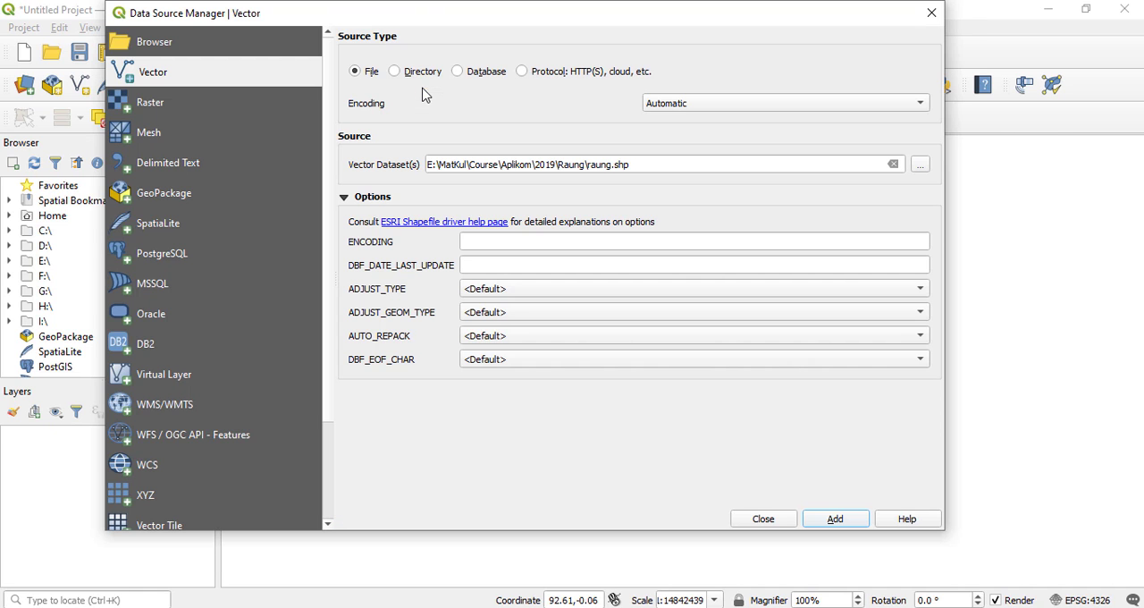
left_click(921, 165)
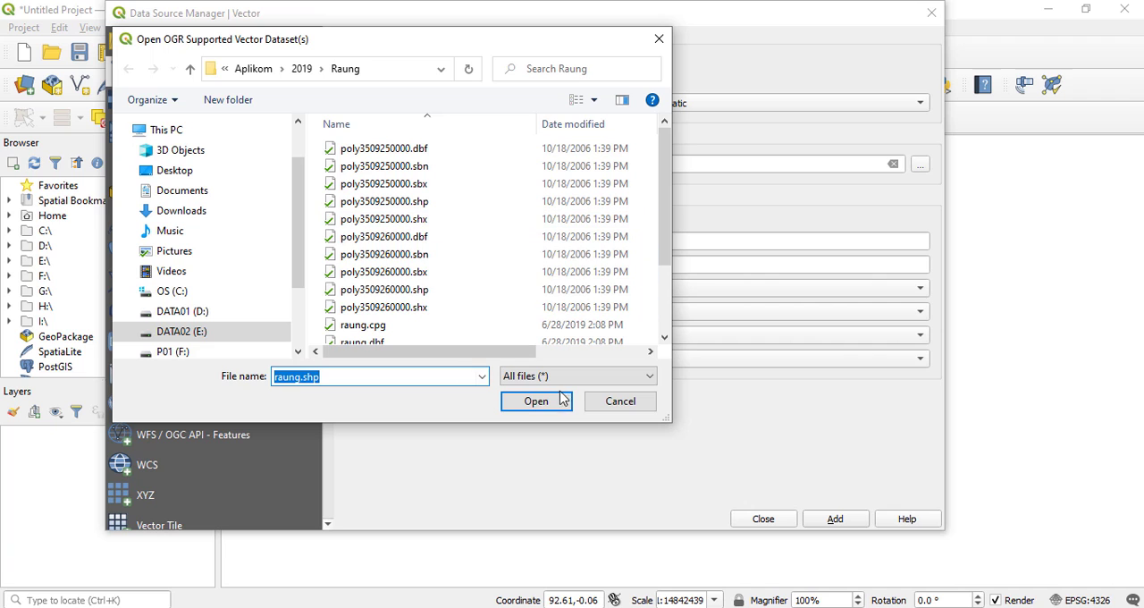
left_click(579, 382)
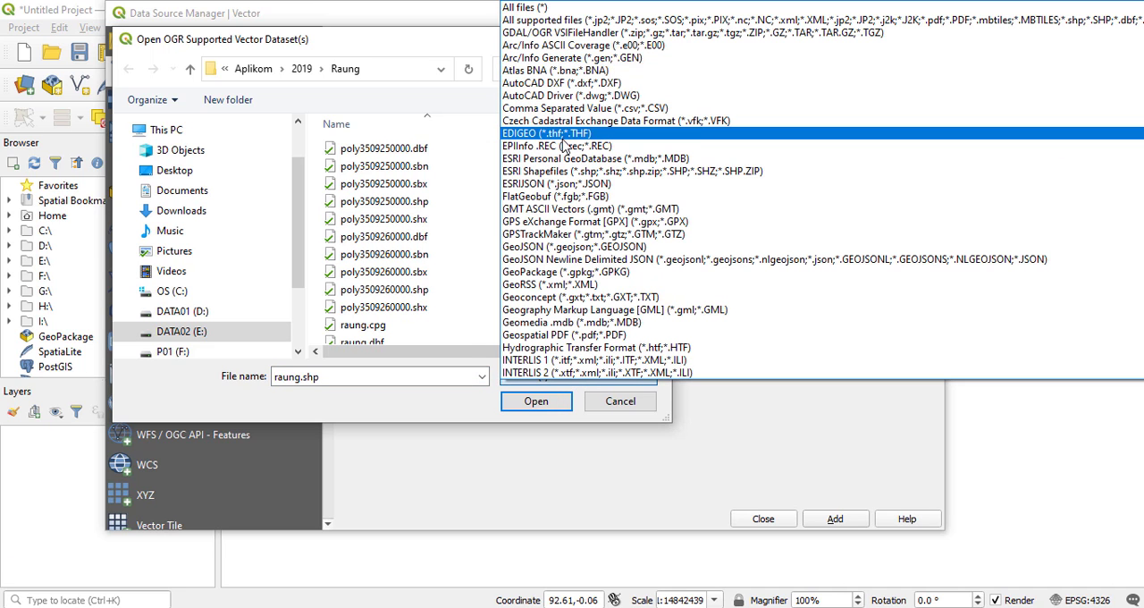
left_click(565, 171)
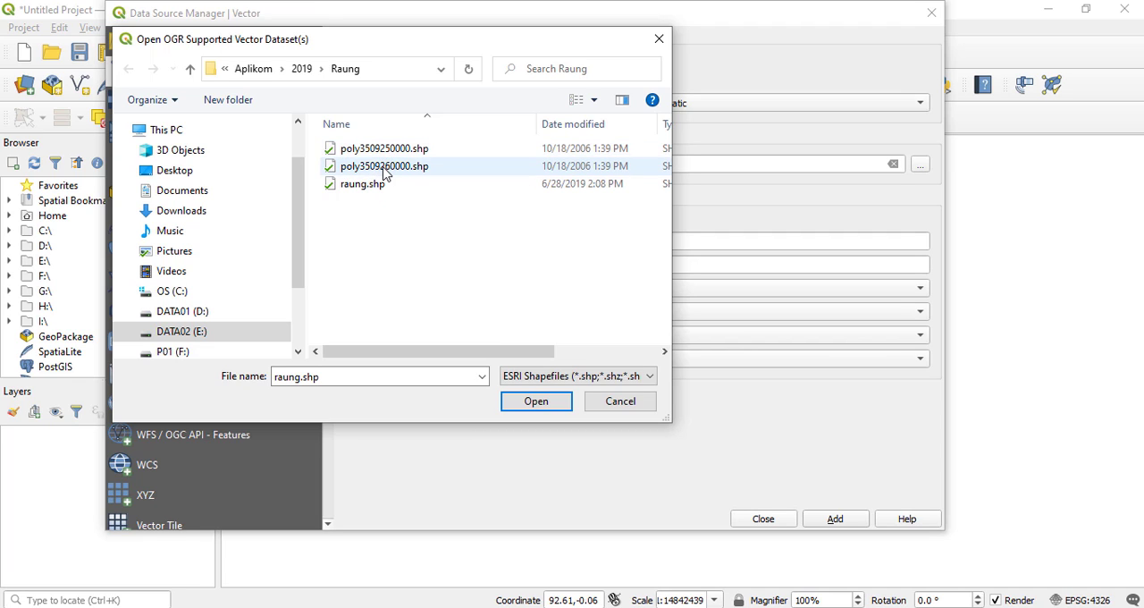
Add poly3509250000.shp, poly3509260000.shp and raung.shp from the Raung folder to the project as vector layers.
left_click_drag(383, 192, 416, 148)
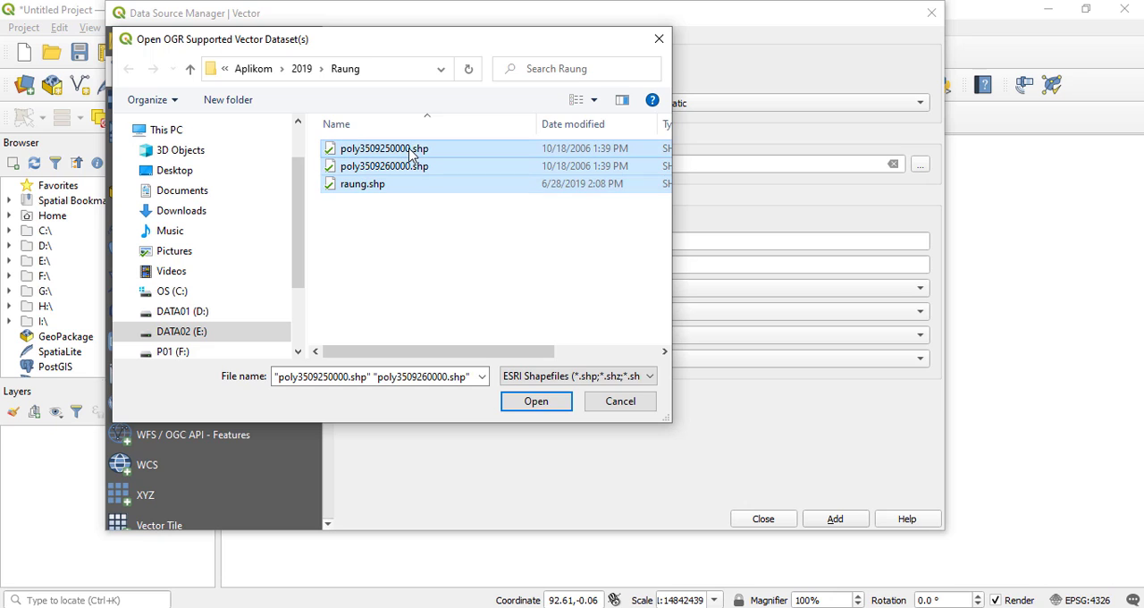
left_click(537, 401)
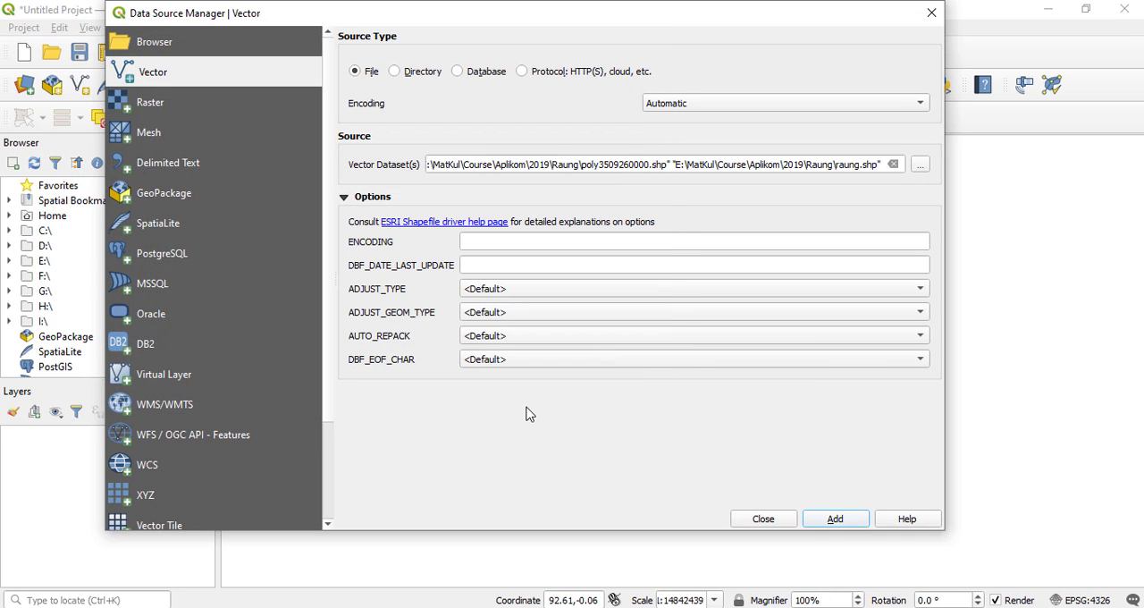
left_click(837, 520)
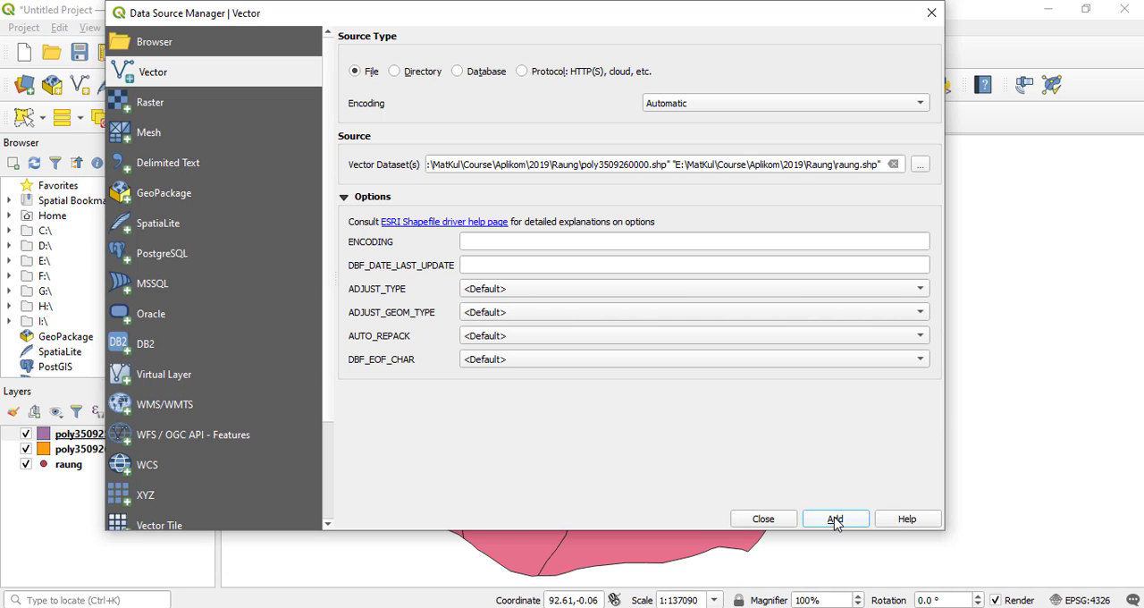
left_click(763, 519)
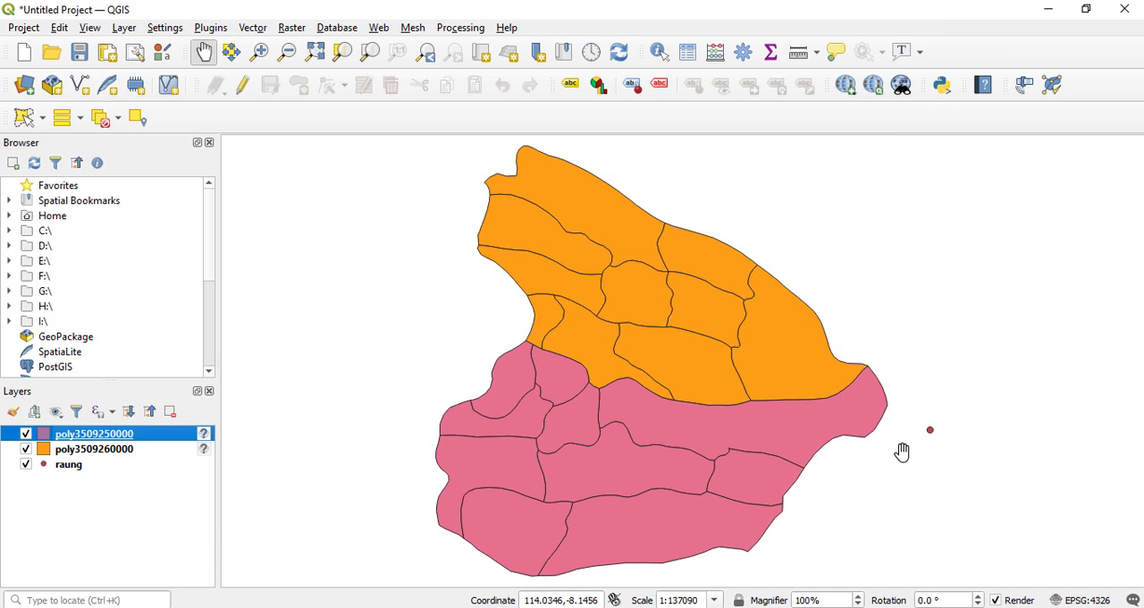
left_click_drag(872, 336, 773, 340)
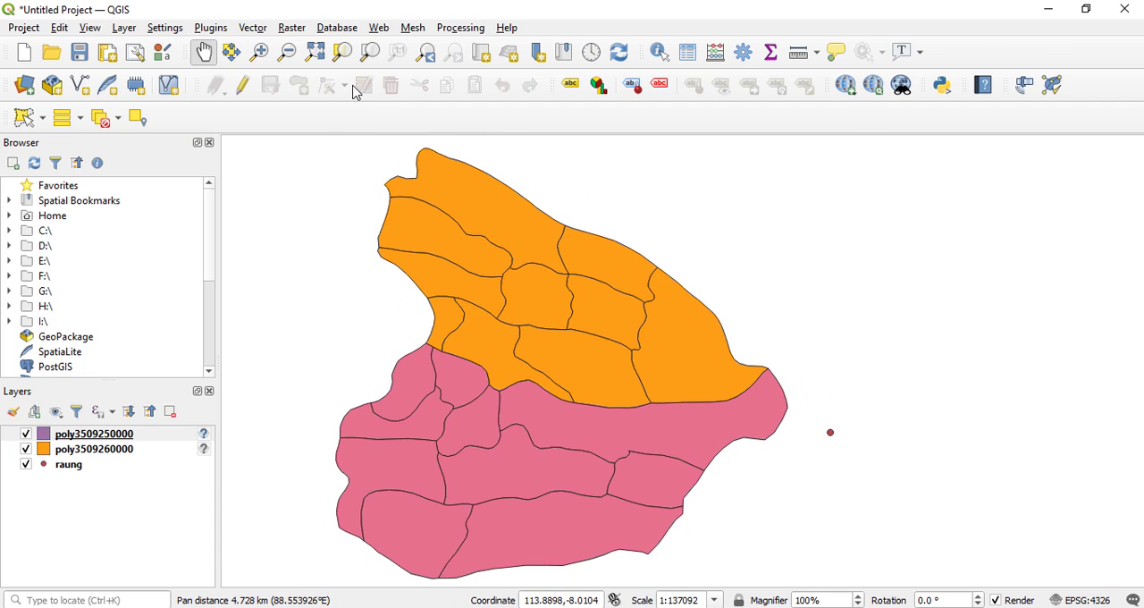
left_click(317, 56)
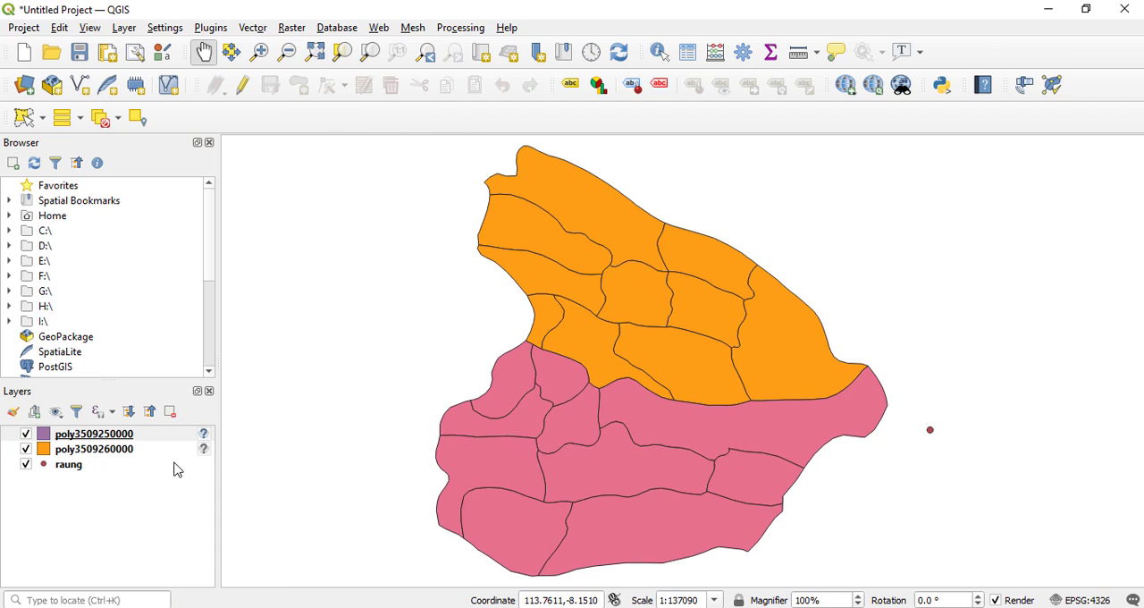
left_click(83, 466)
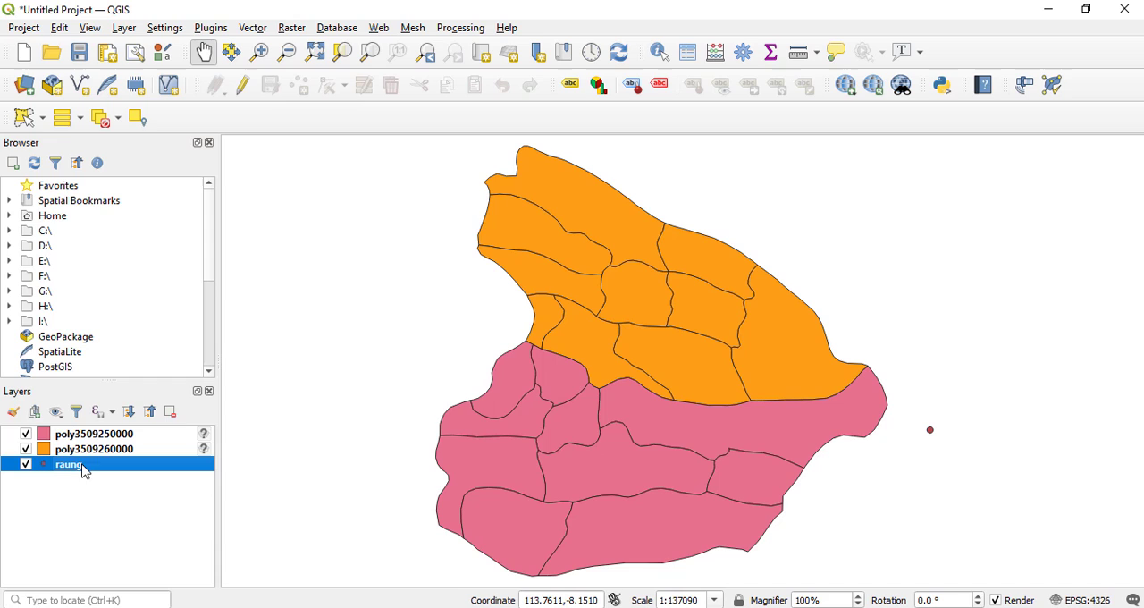
left_click(105, 439)
right_click(104, 438)
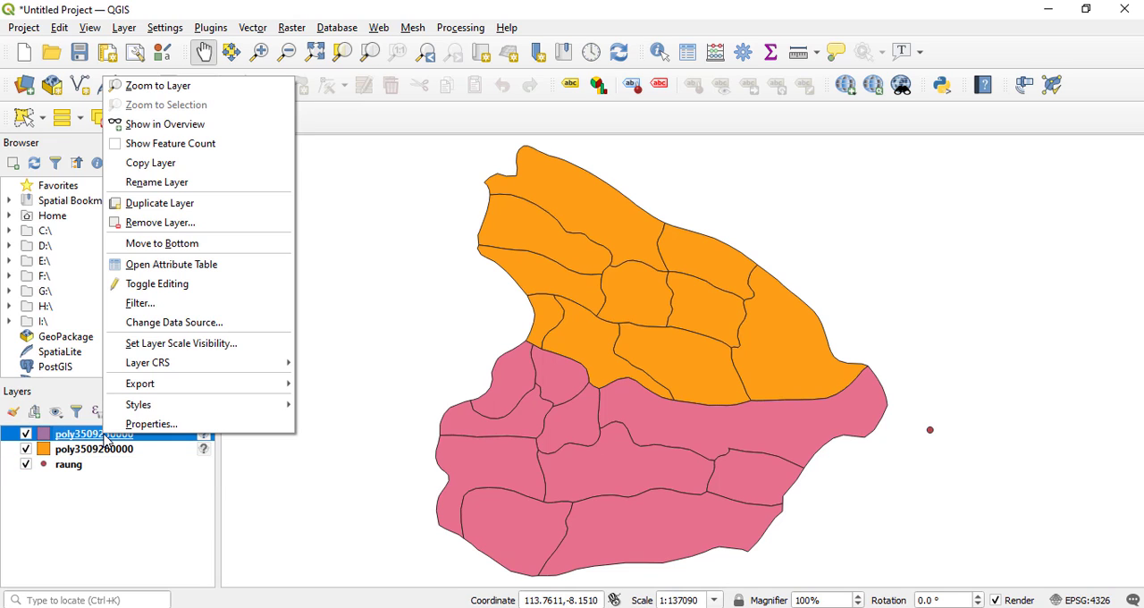
left_click(131, 430)
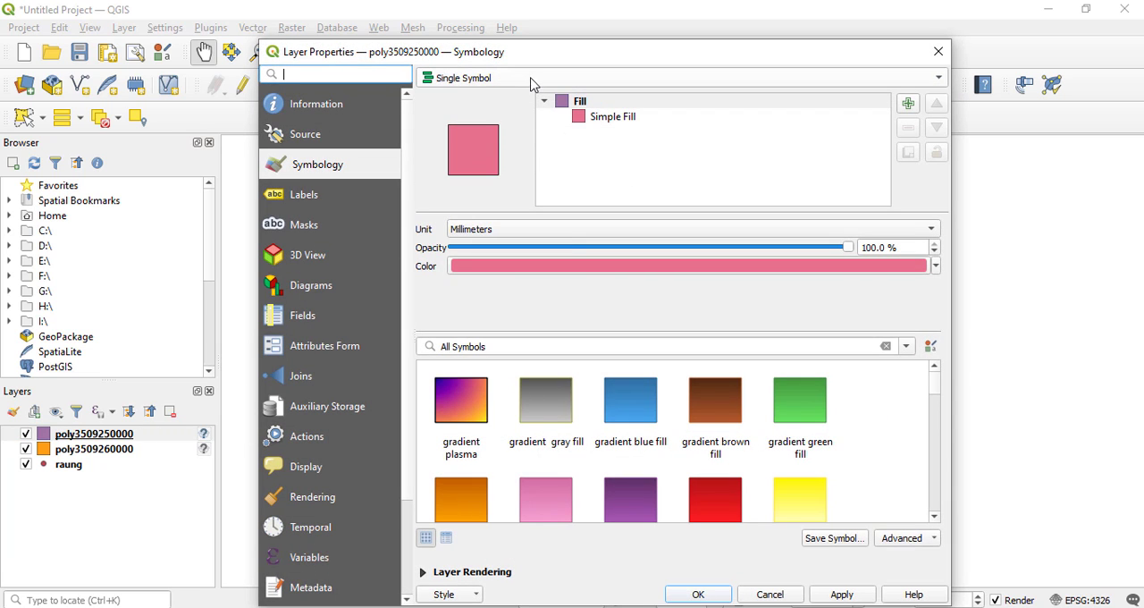
left_click(327, 199)
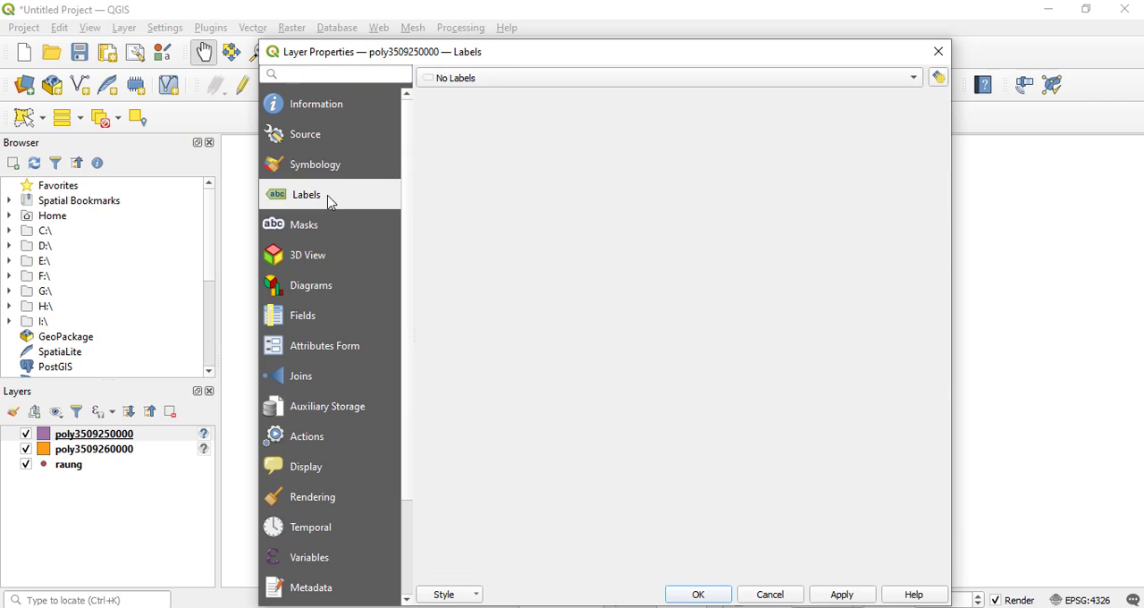
left_click(544, 81)
left_click(513, 95)
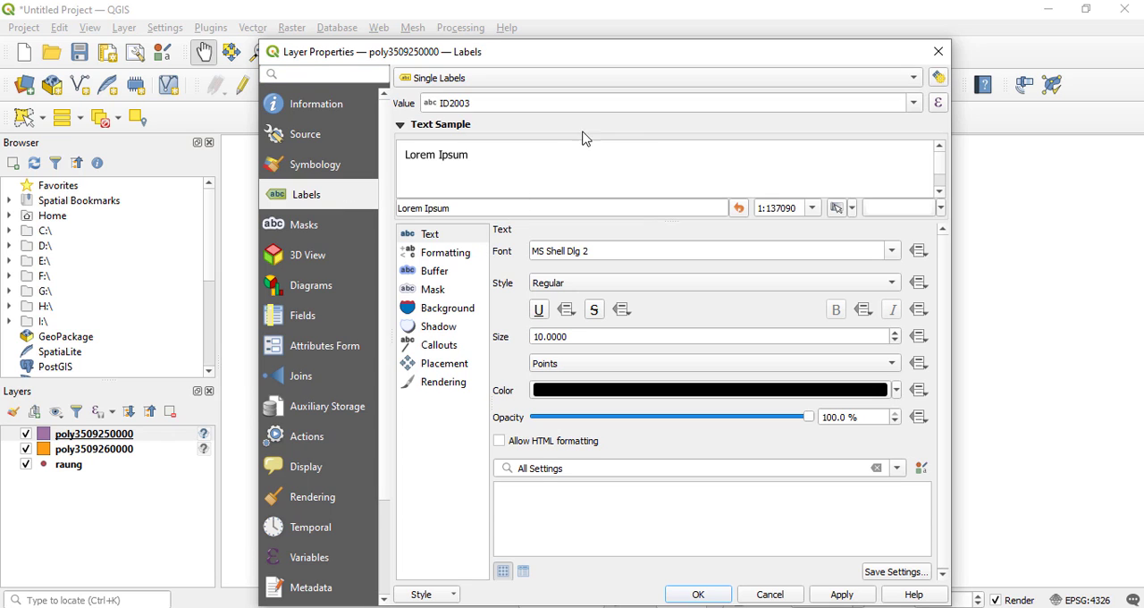
left_click(915, 104)
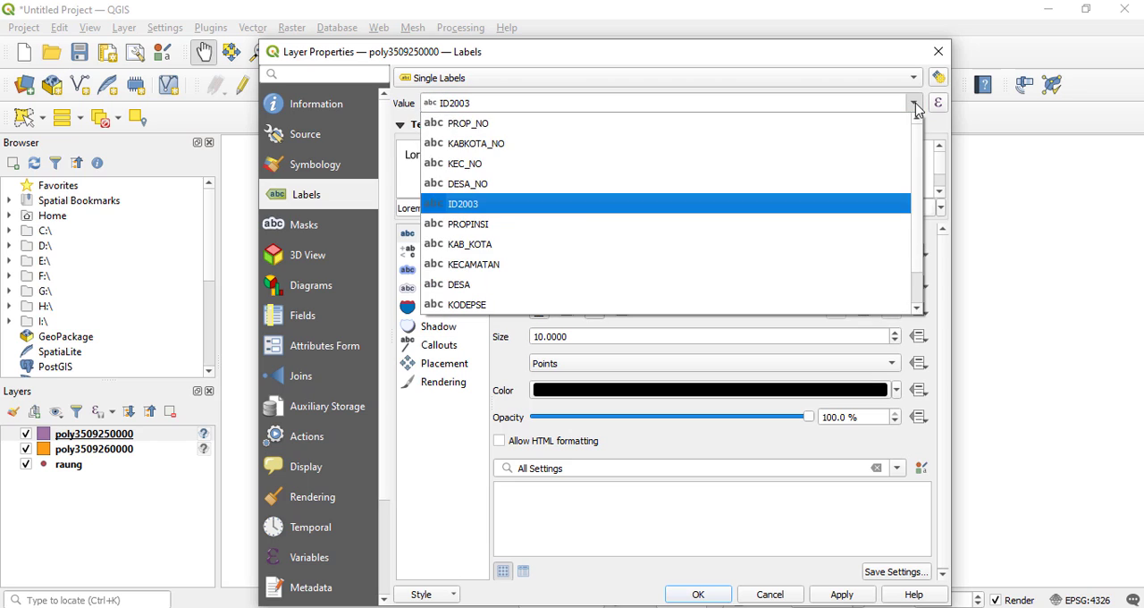
left_click(521, 285)
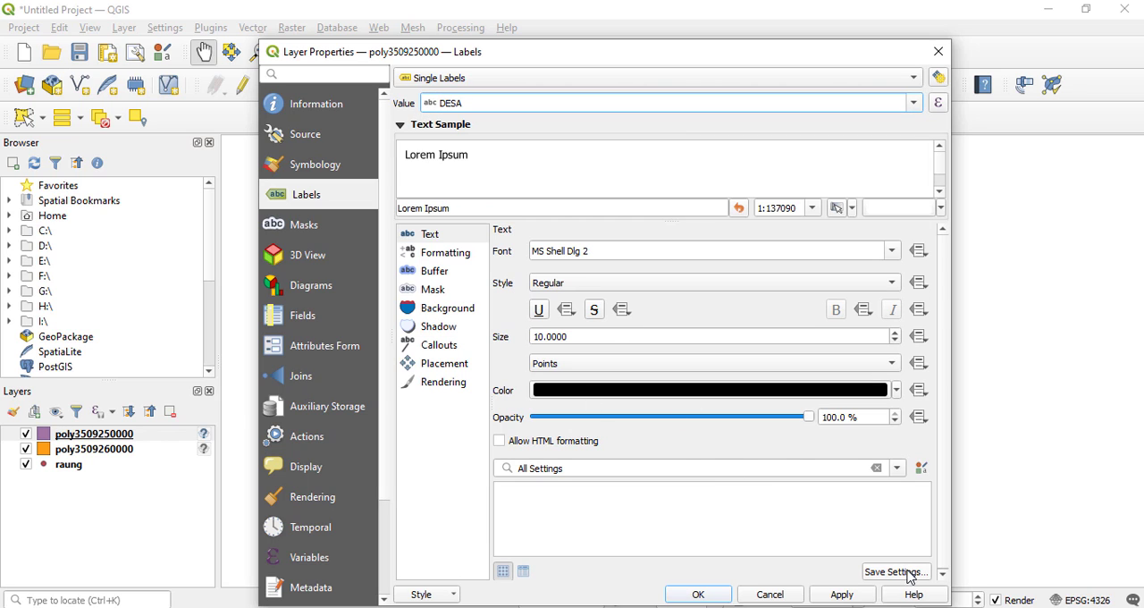
left_click(854, 596)
left_click_drag(679, 57, 664, 21)
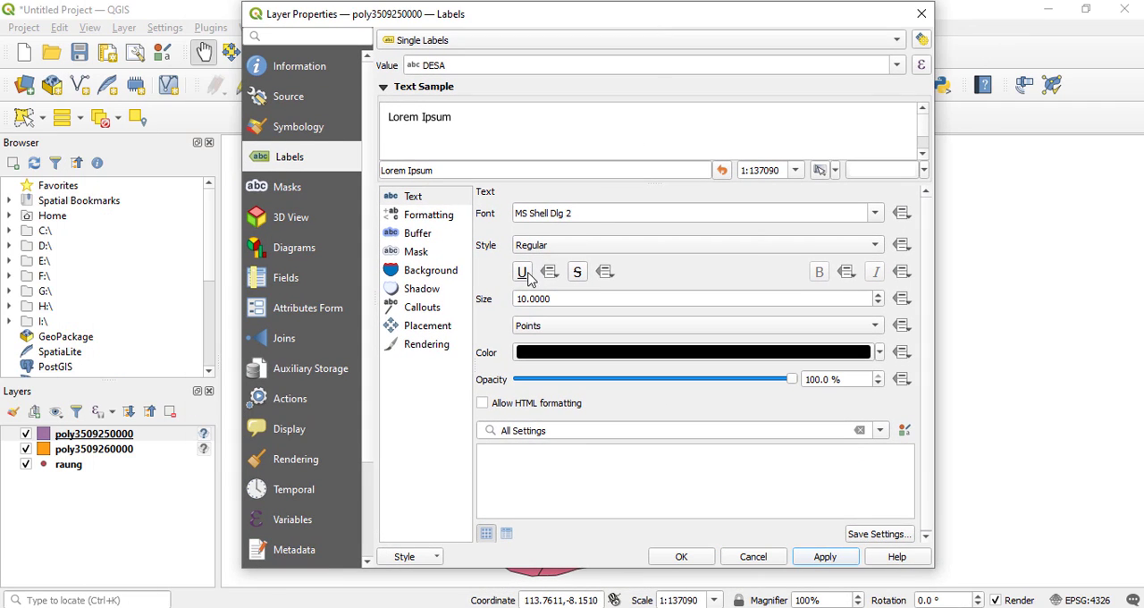
left_click(879, 304)
left_click(880, 304)
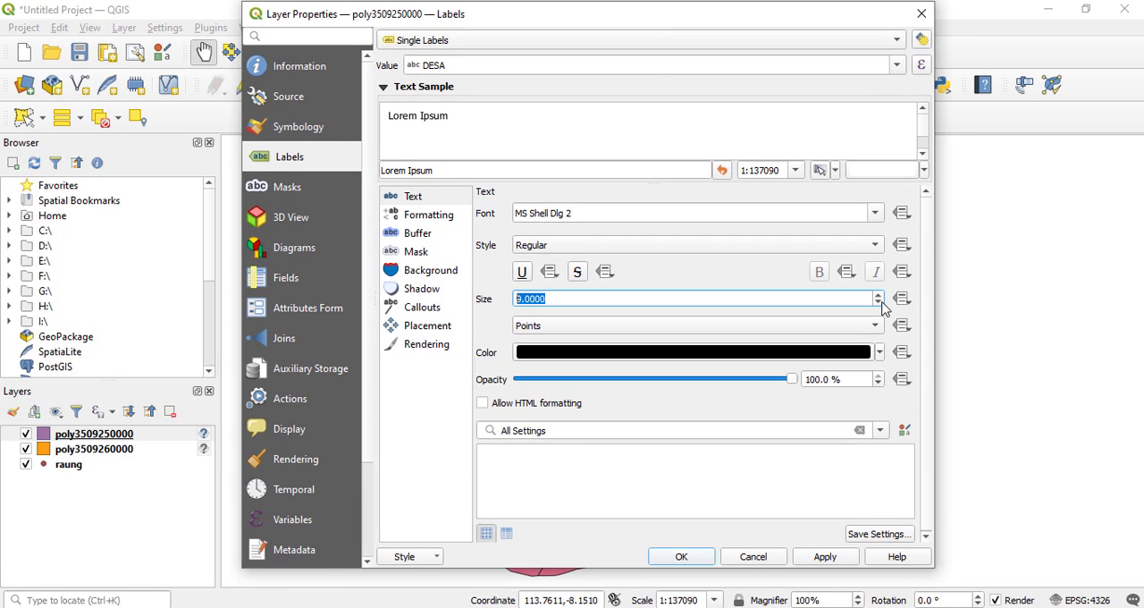
left_click(822, 557)
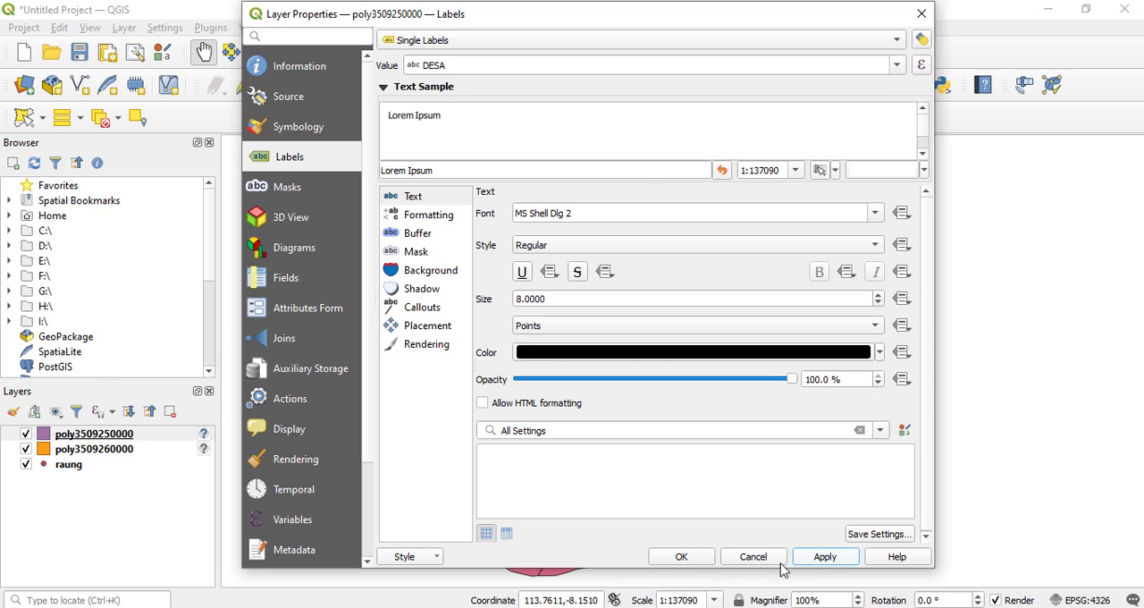
left_click(696, 556)
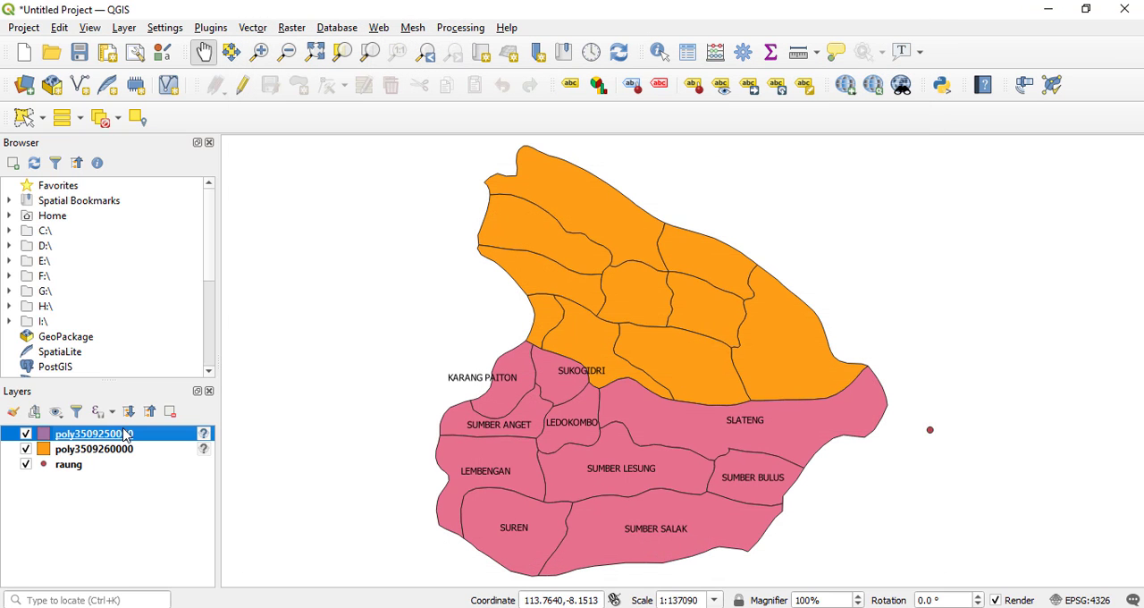
left_click(92, 451)
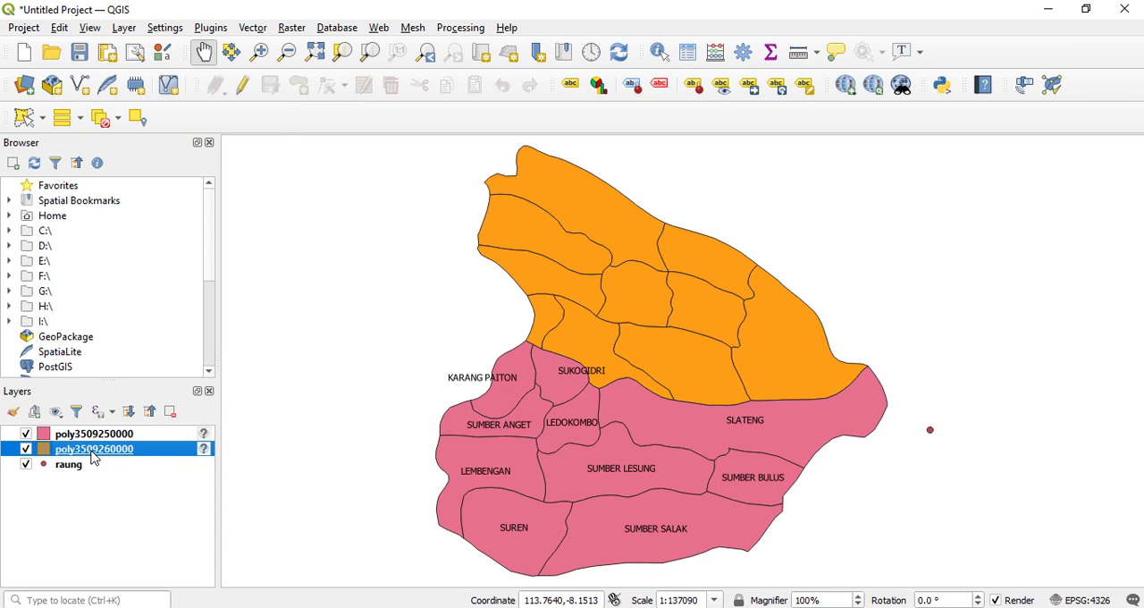
right_click(93, 455)
left_click(116, 442)
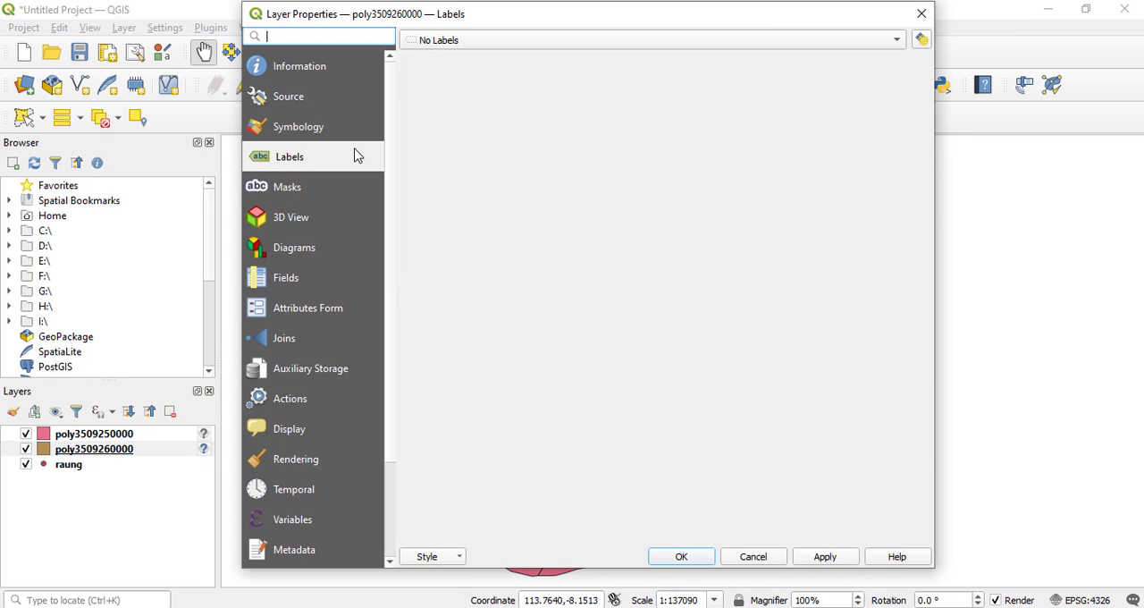
left_click(448, 36)
left_click(456, 59)
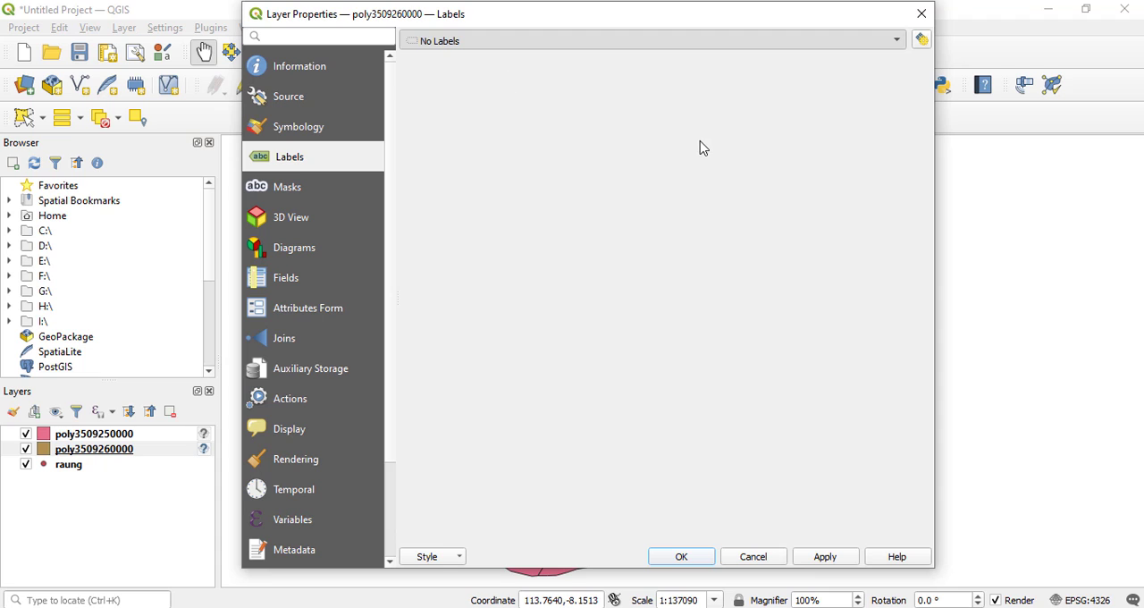
left_click(897, 65)
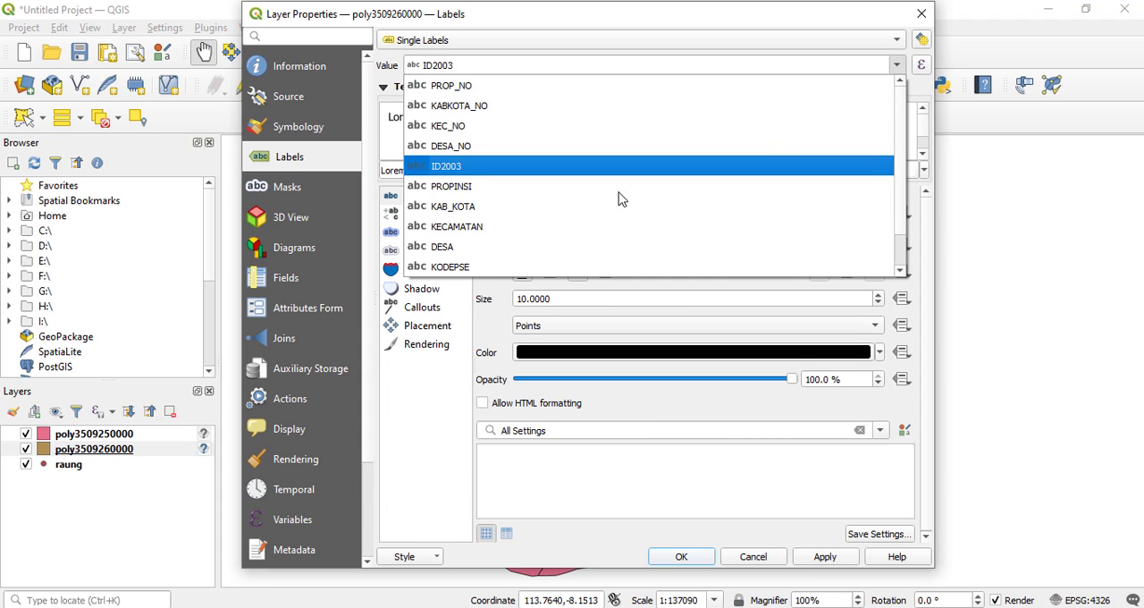
left_click(502, 247)
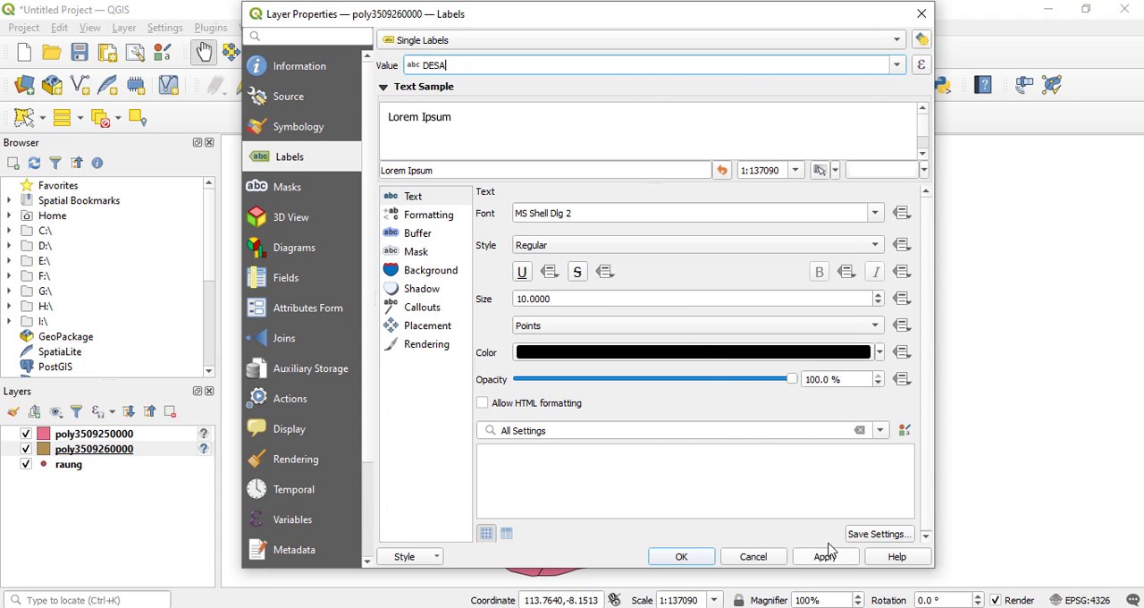
left_click(881, 303)
left_click(880, 303)
left_click(823, 556)
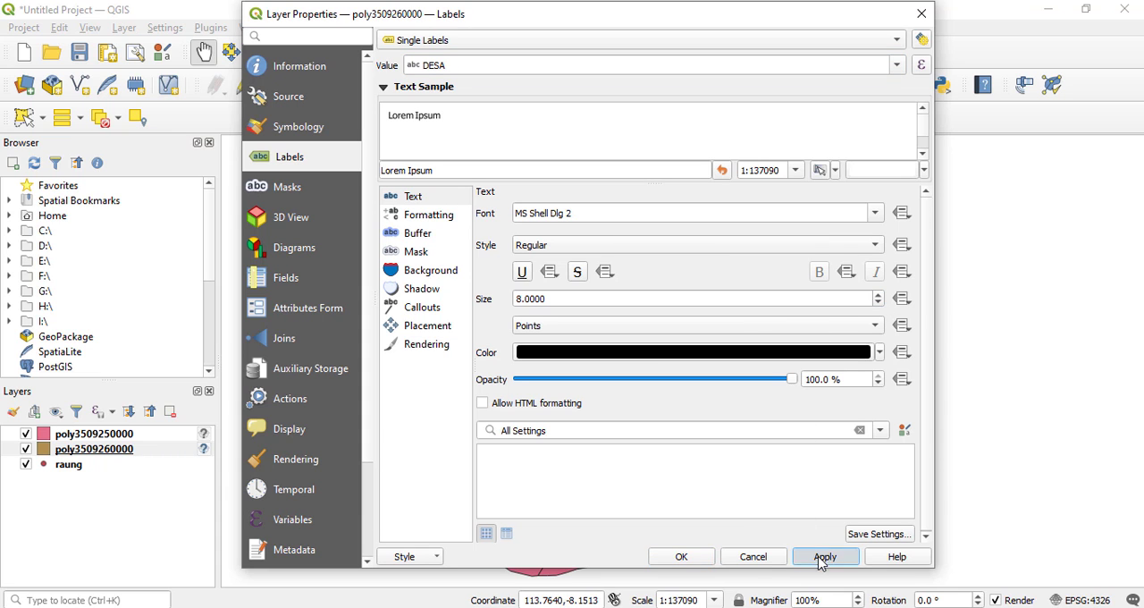
left_click(681, 557)
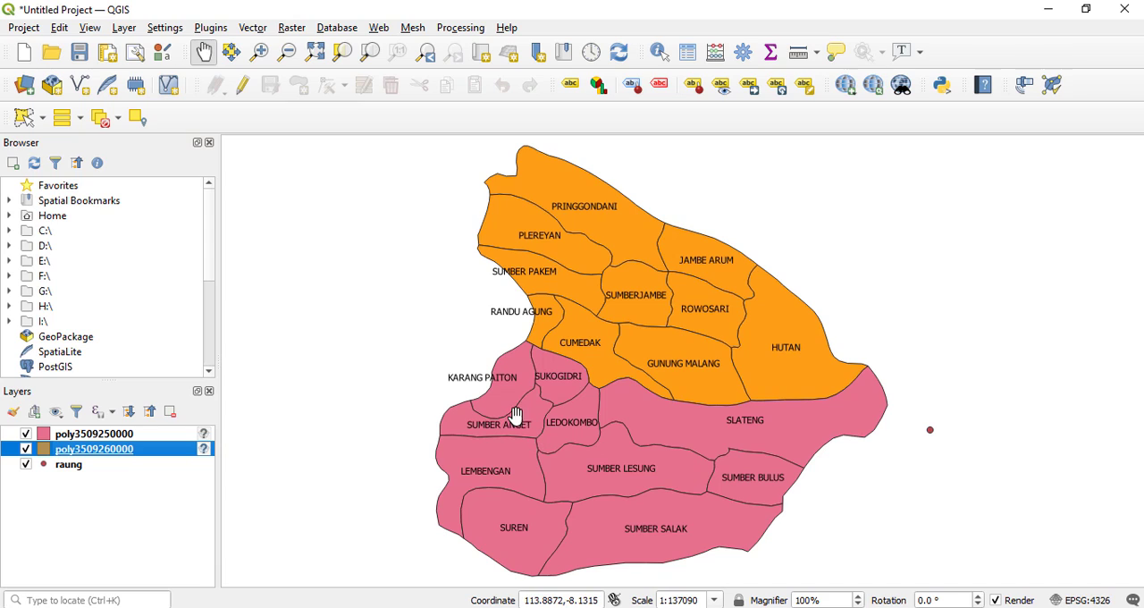
Enable single labels on the raung point layer using the gunung field, then apply and accept the layer properties.
left_click(63, 471)
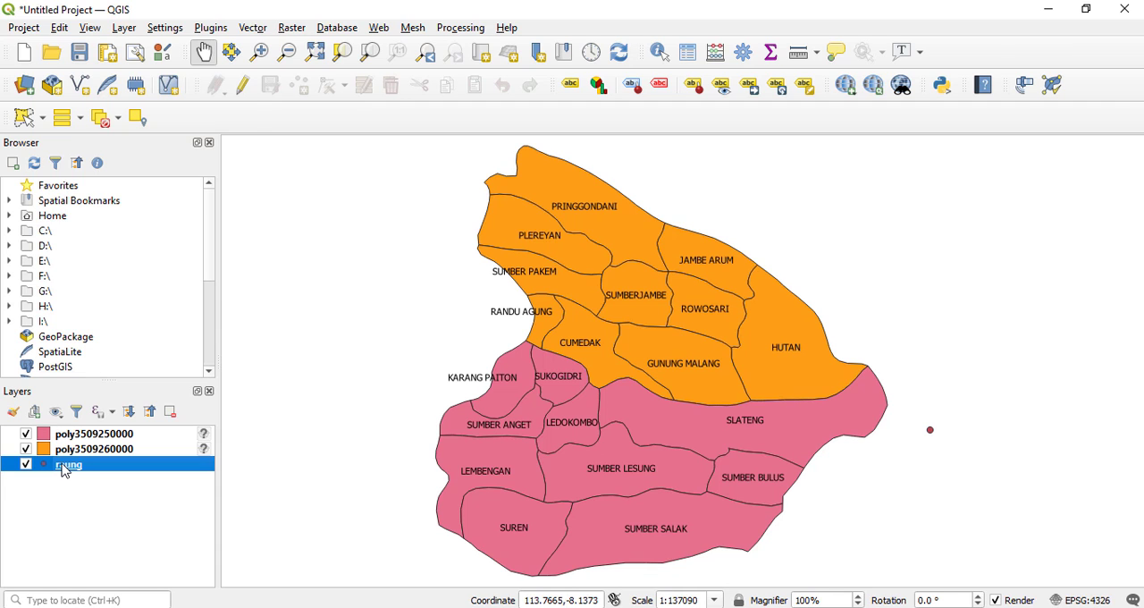
right_click(63, 471)
left_click(92, 461)
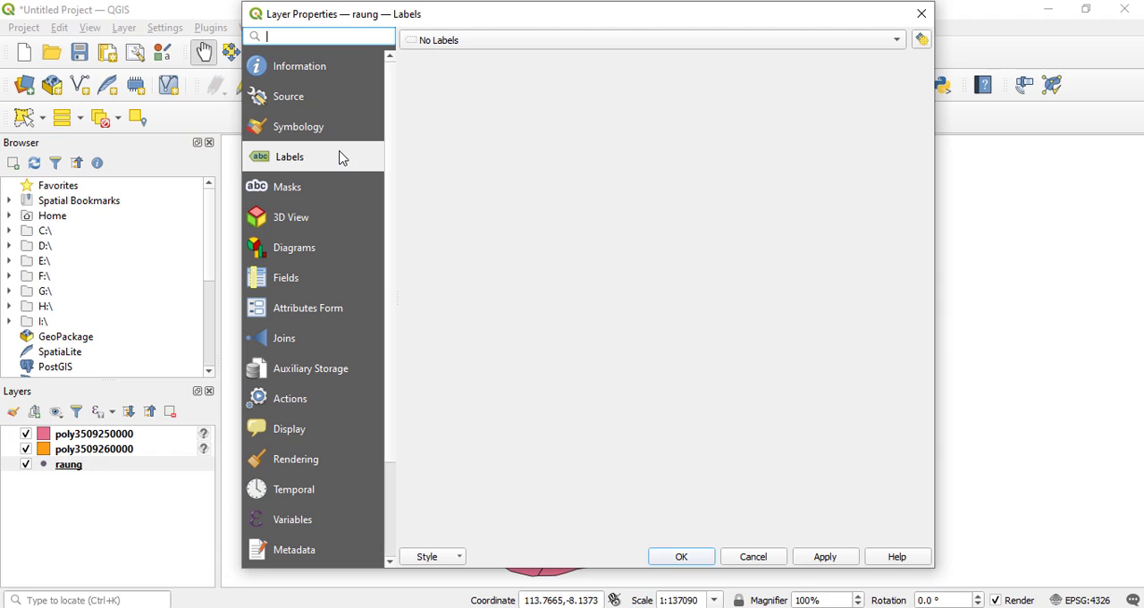
left_click(478, 44)
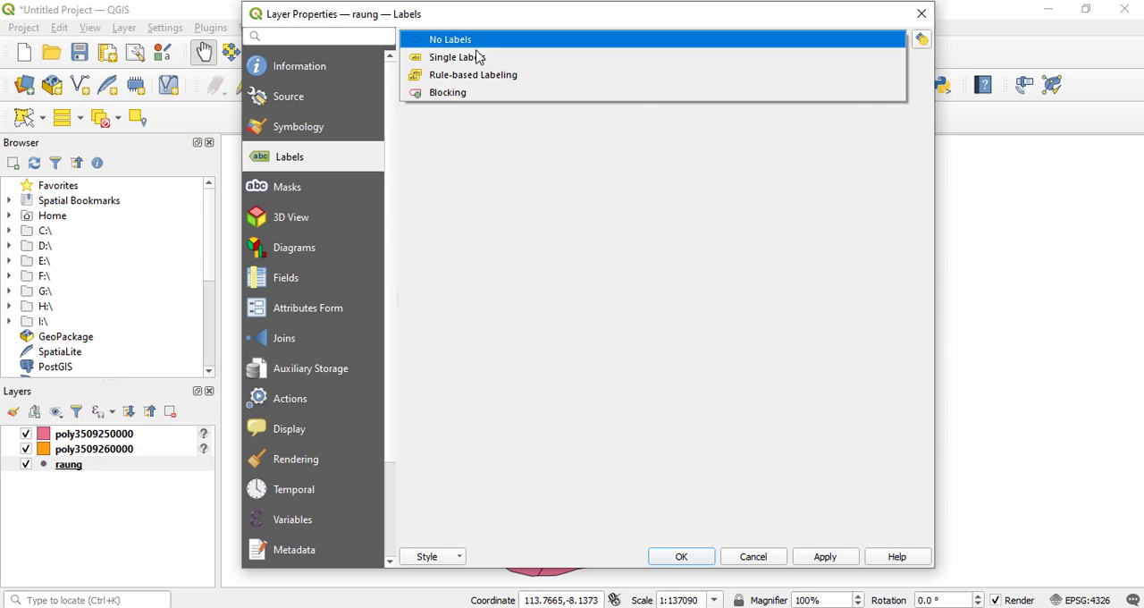
left_click(478, 59)
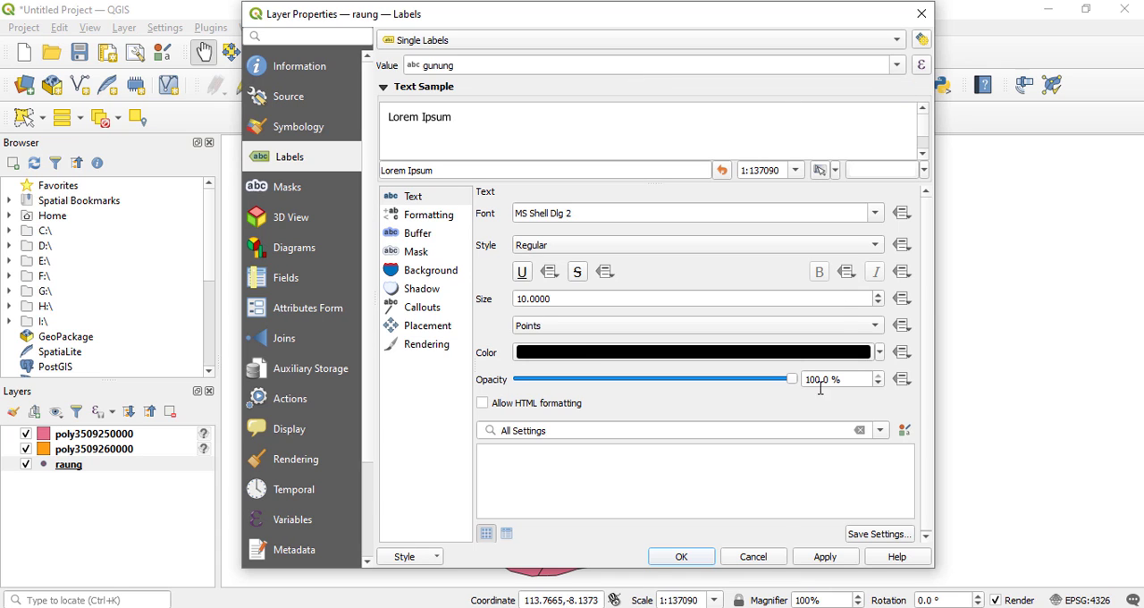
left_click(826, 558)
left_click(683, 557)
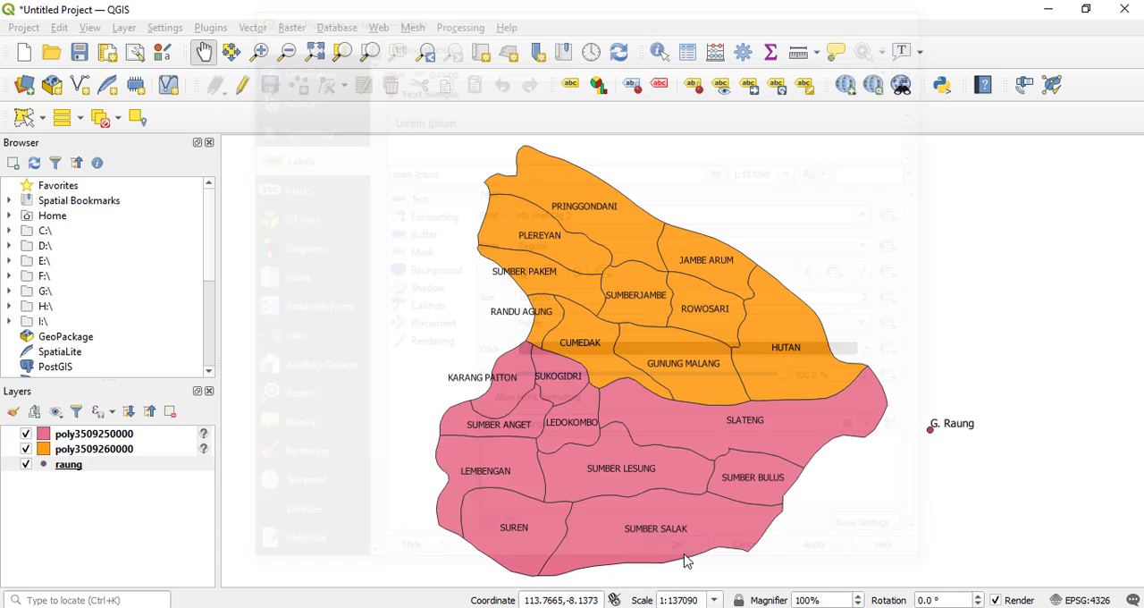
Change the raung layer's marker to the triangle red symbol and apply it.
right_click(65, 470)
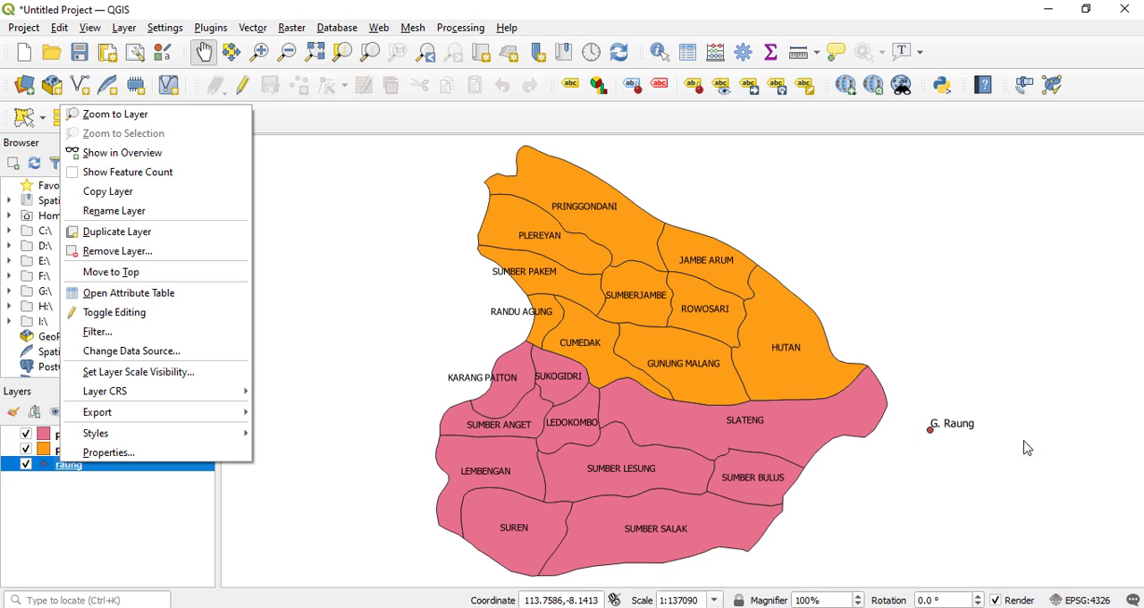
left_click(109, 454)
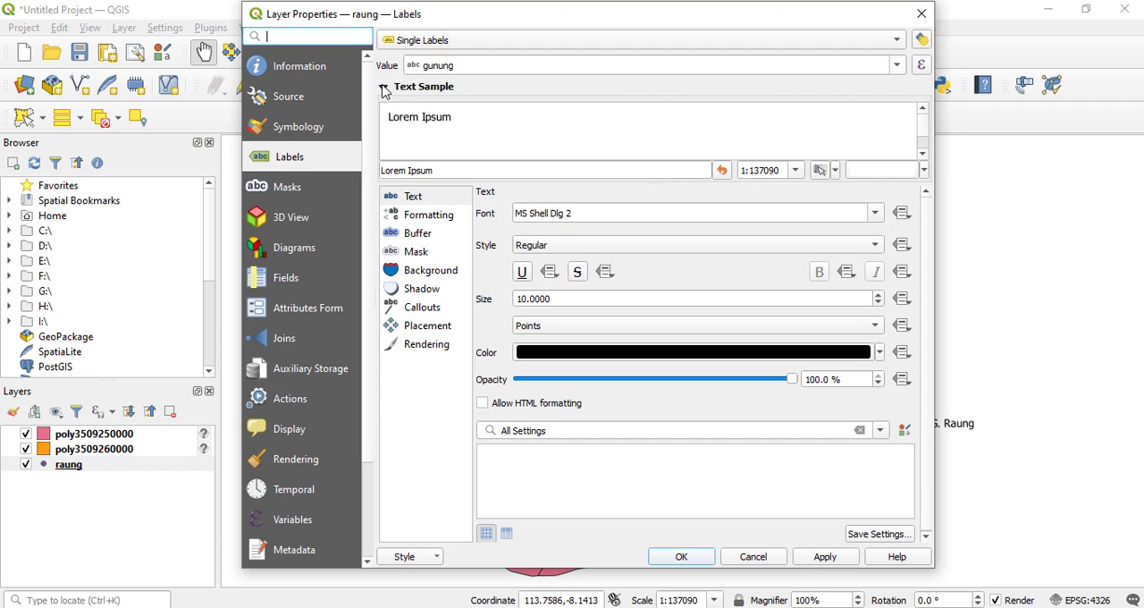
left_click(312, 132)
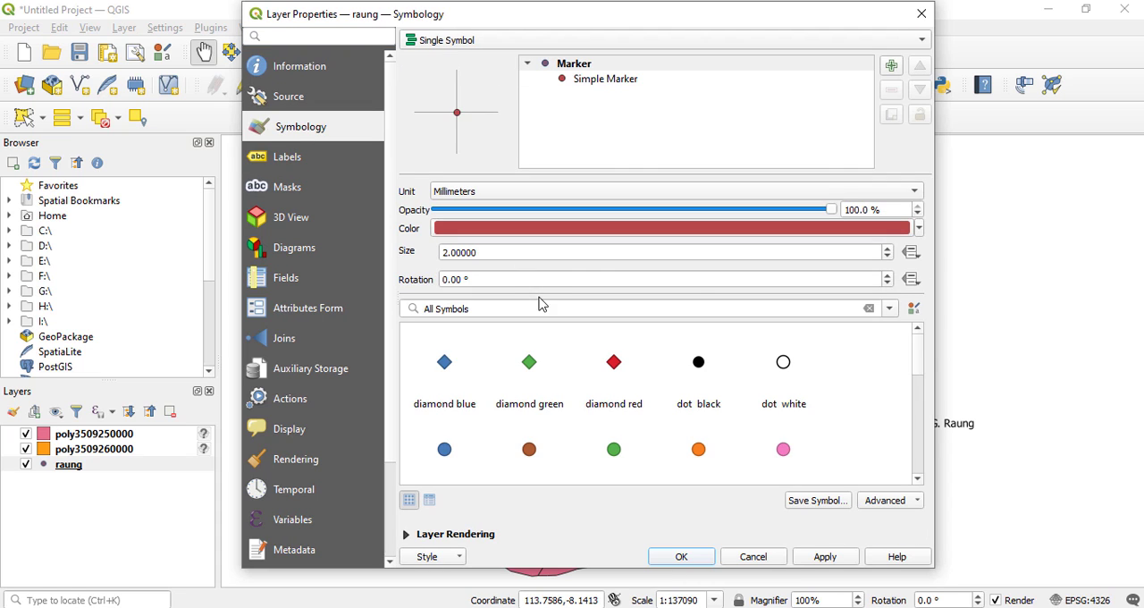
left_click_drag(918, 349, 901, 435)
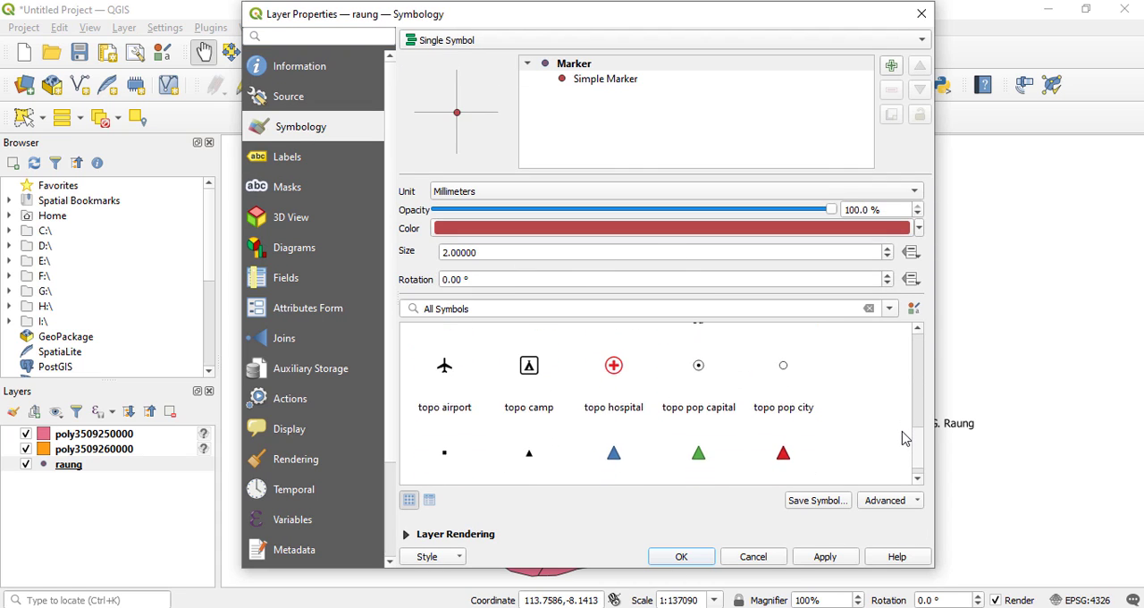
left_click(786, 451)
left_click(824, 557)
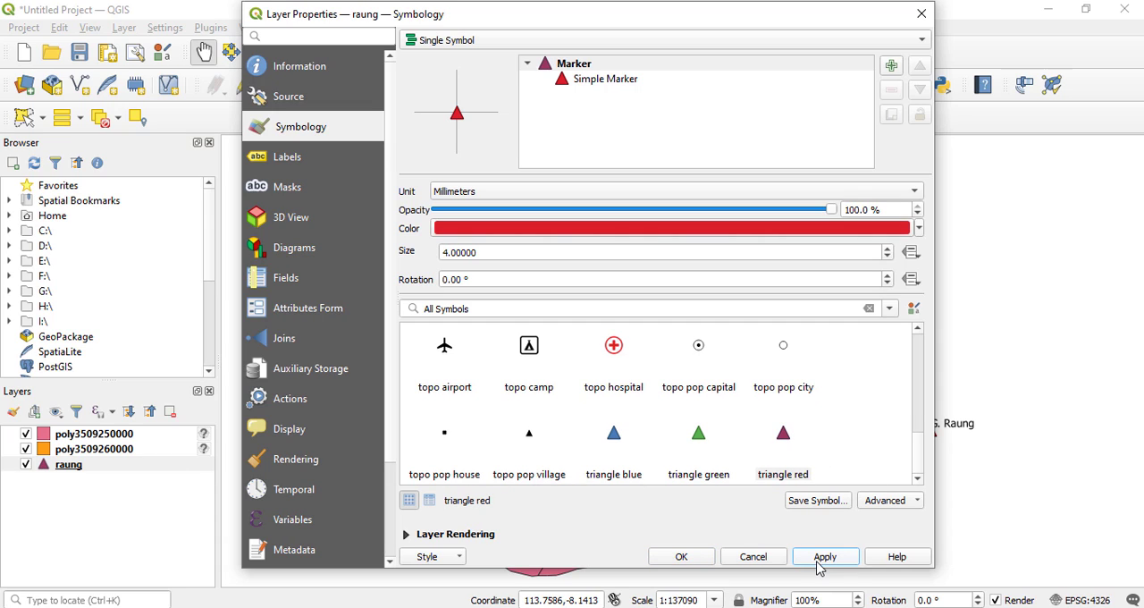
Set the raung triangle marker size to 4.4 millimeters, then apply and accept the layer properties.
left_click(889, 249)
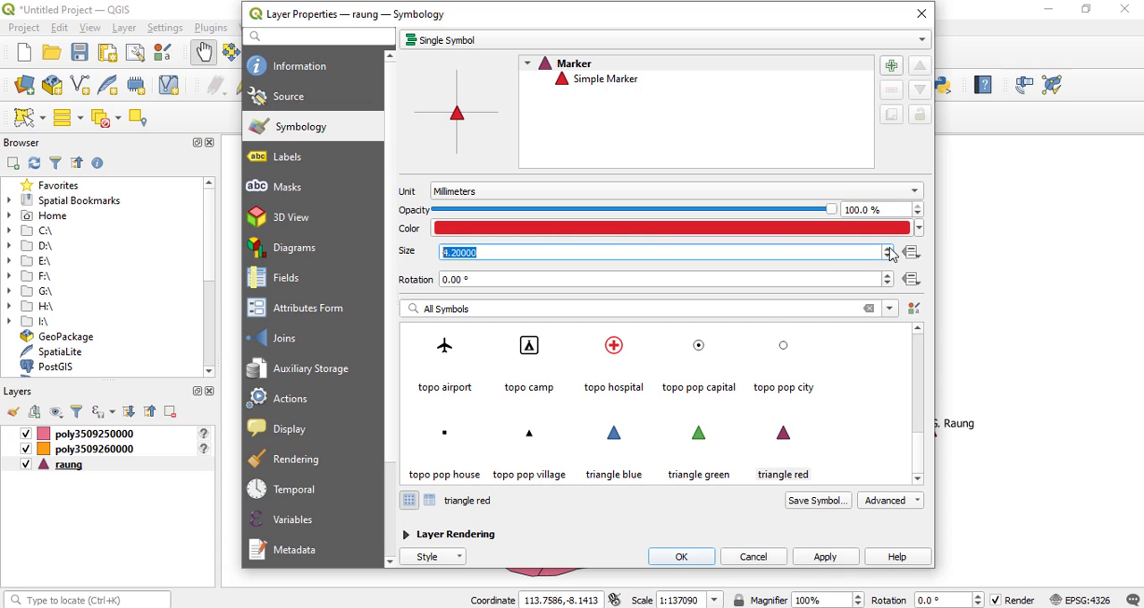
left_click(824, 558)
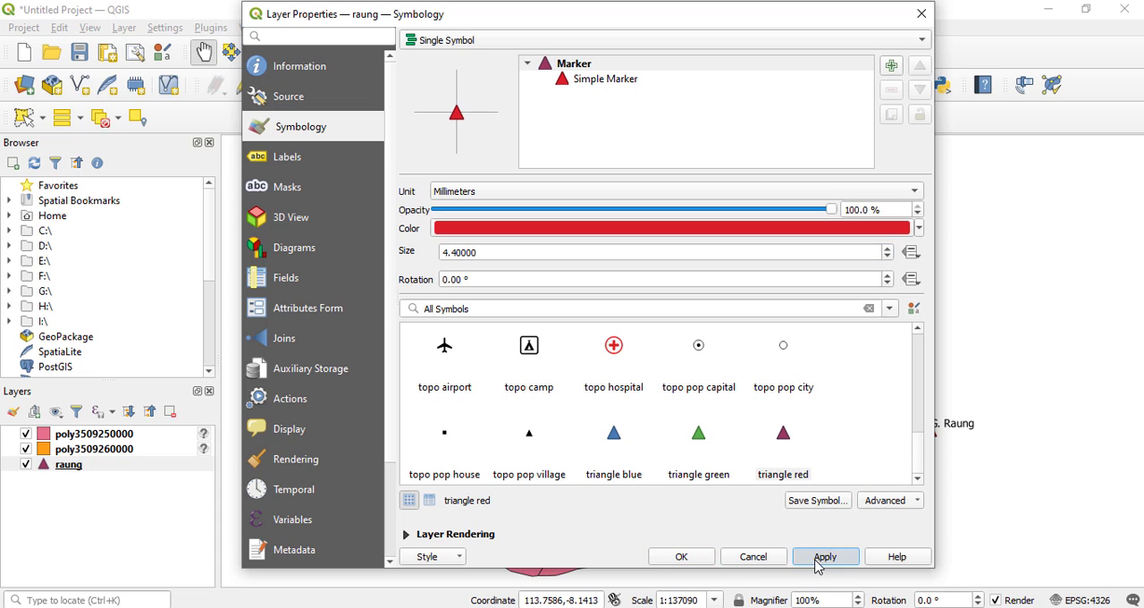
left_click(682, 556)
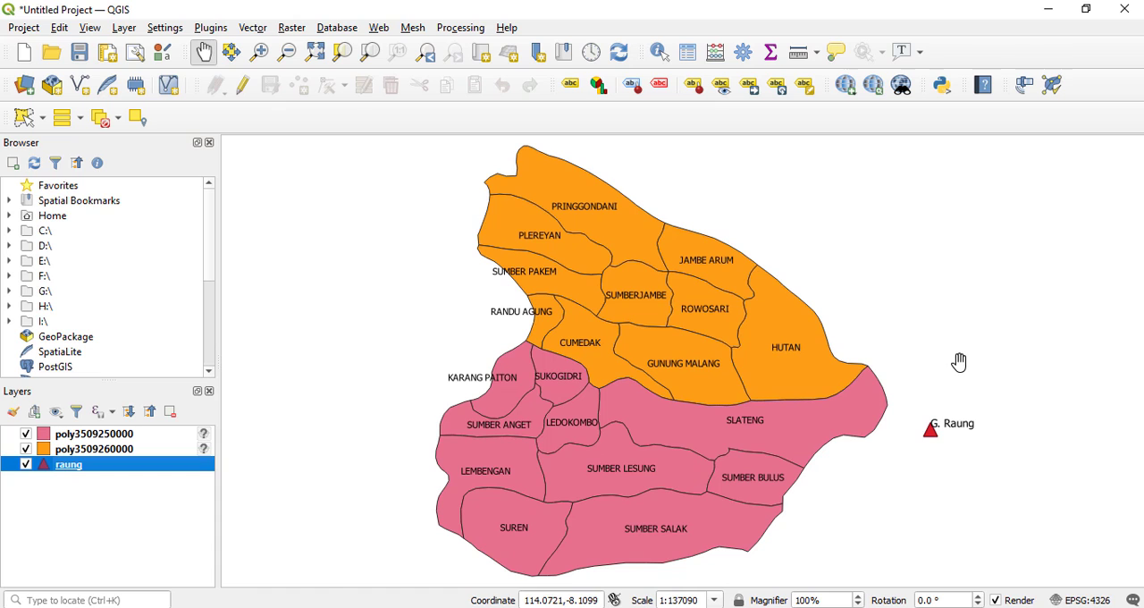
left_click_drag(959, 362, 916, 373)
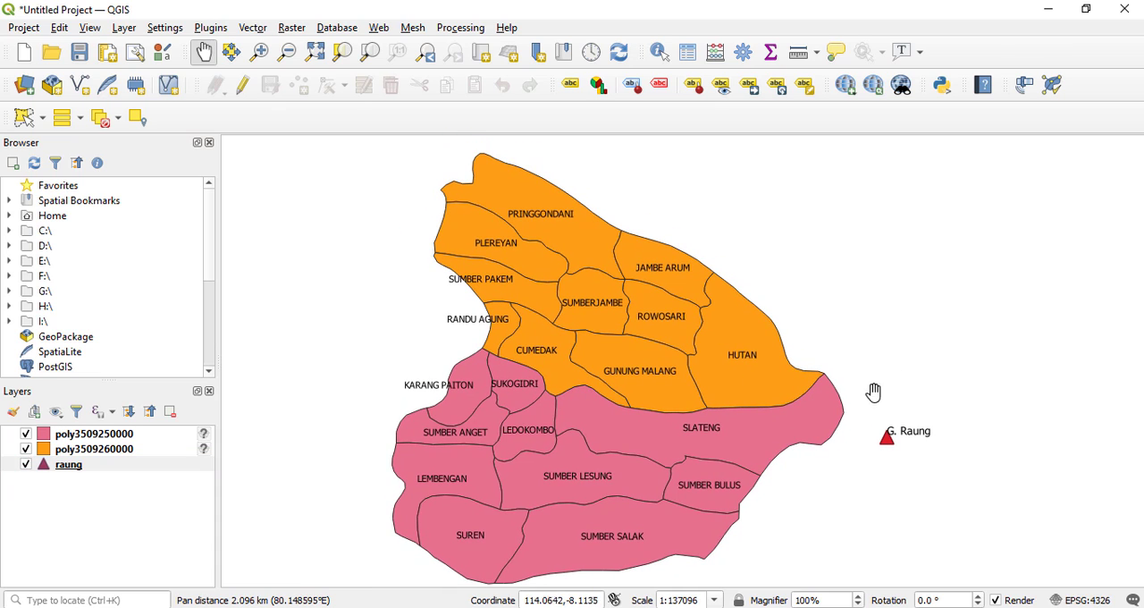
left_click_drag(762, 421, 766, 396)
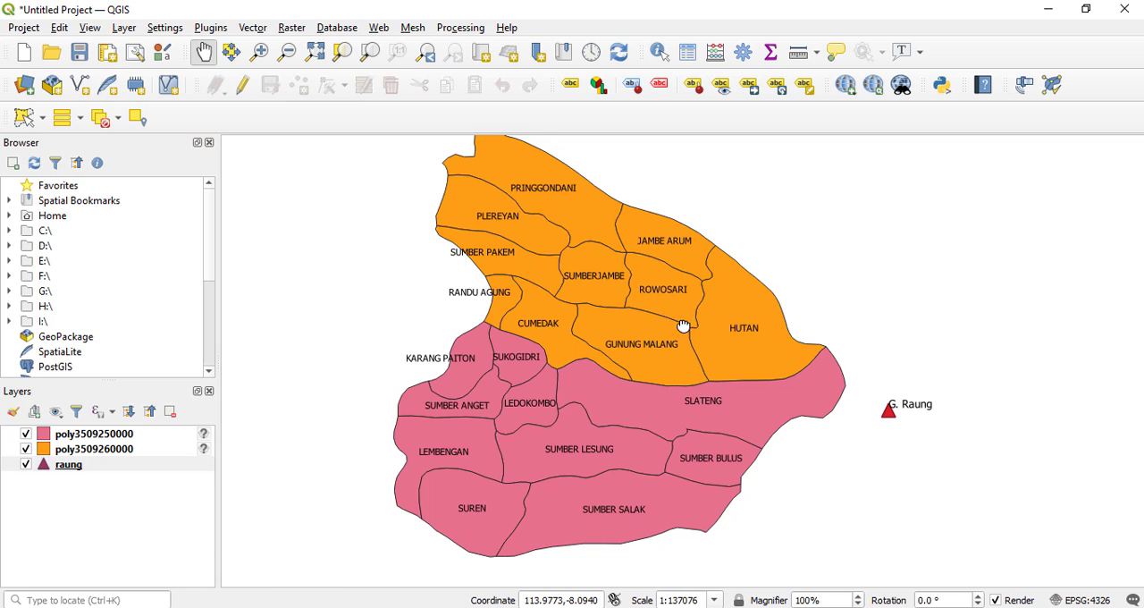
left_click_drag(689, 314, 680, 335)
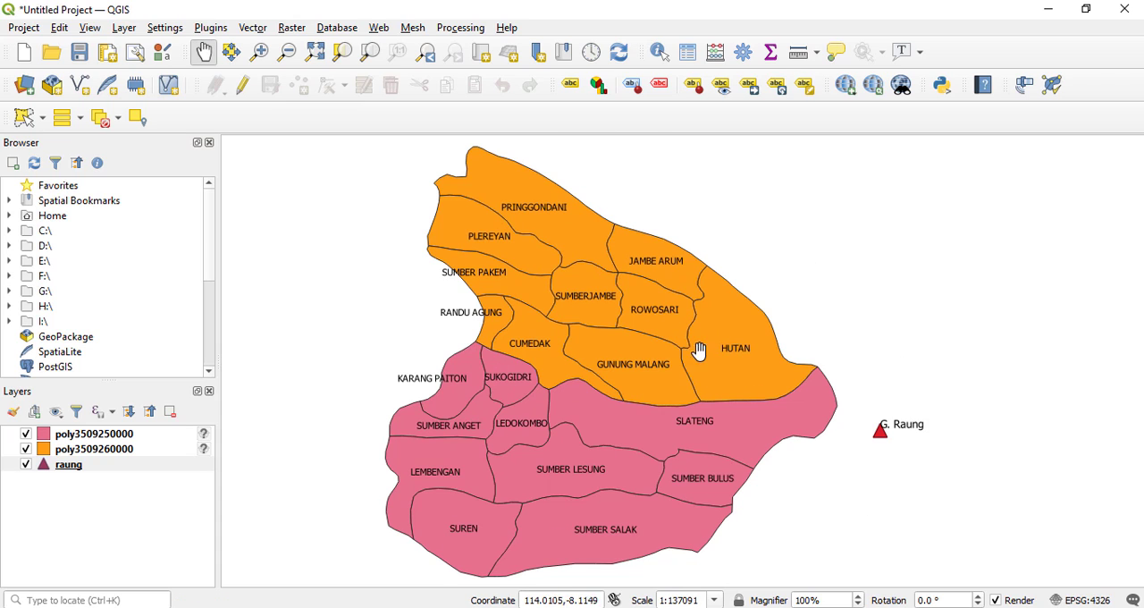
left_click_drag(528, 407, 529, 401)
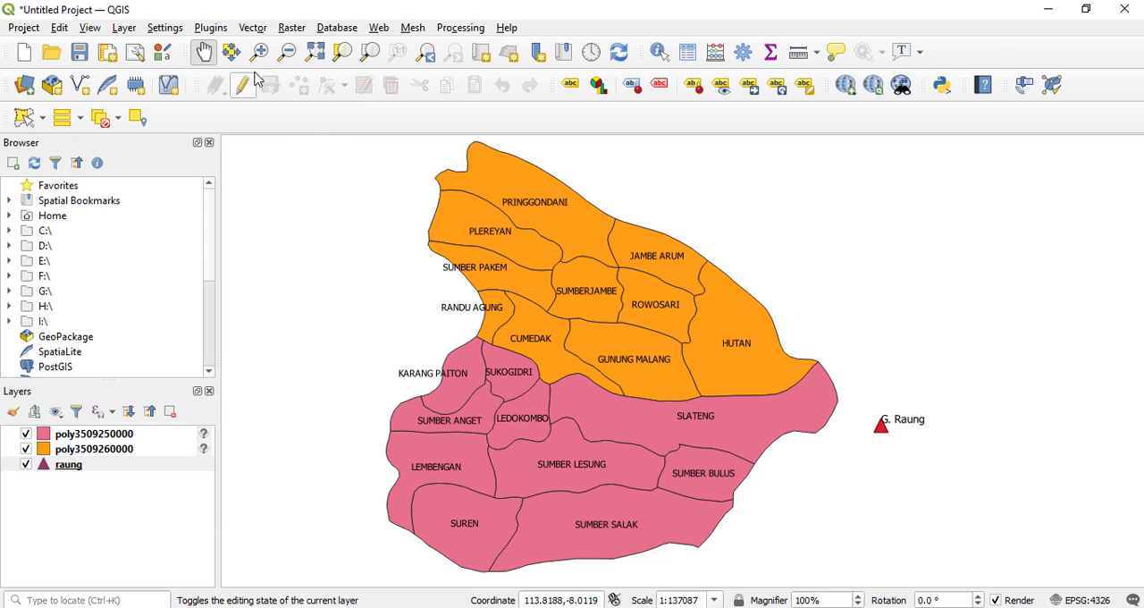
Open the Buffer geoprocessing tool for the raung layer and set the distance to 0.008 degrees.
left_click(254, 30)
mouse_move(261, 109)
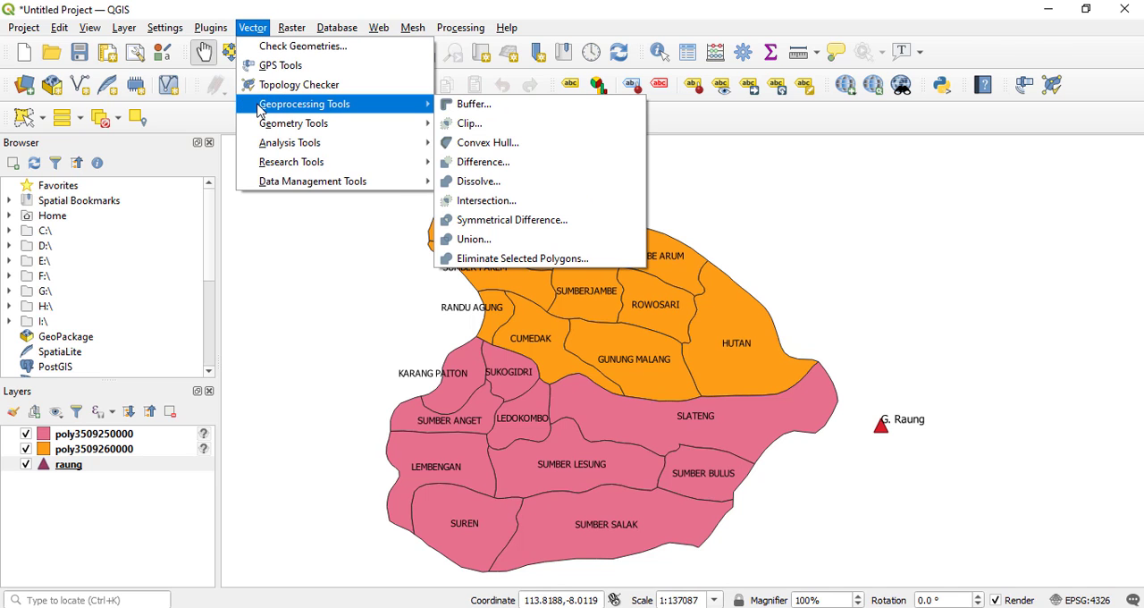
left_click(469, 105)
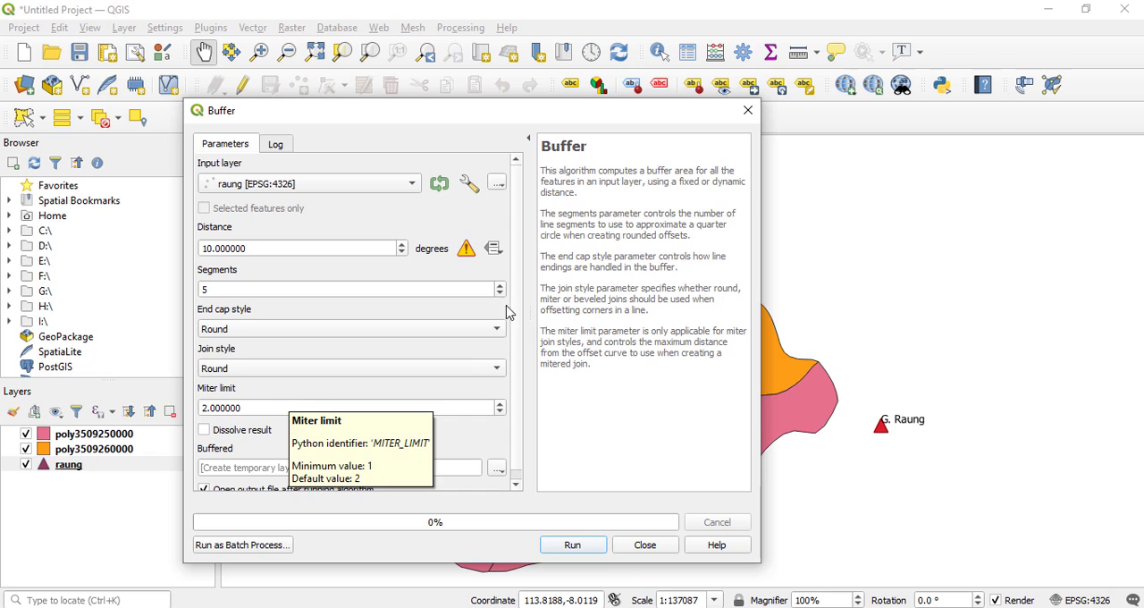
left_click_drag(548, 122, 677, 105)
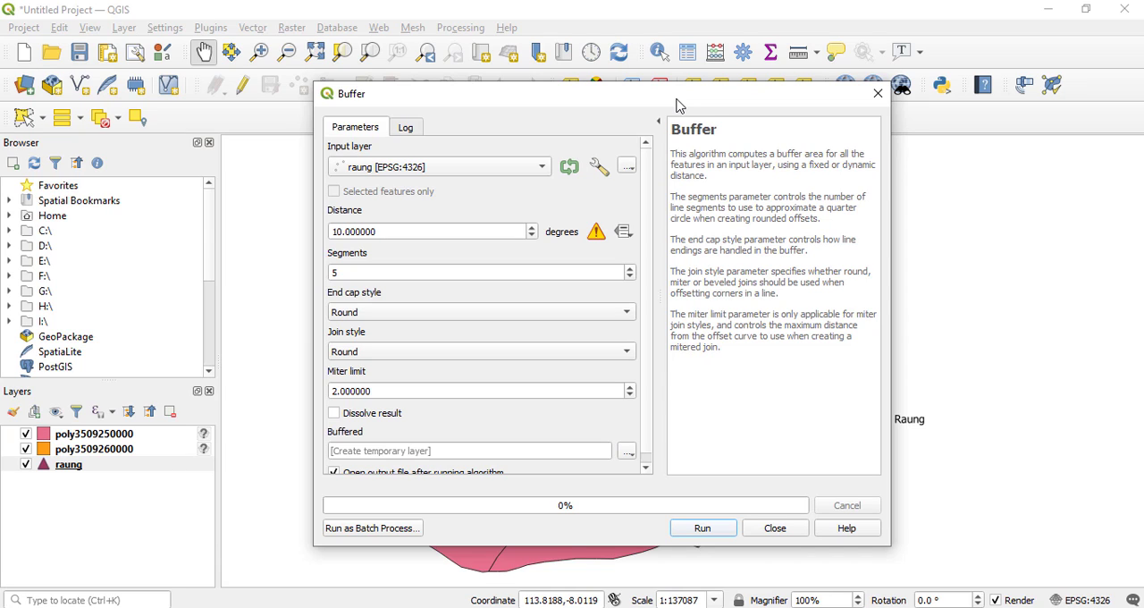
left_click_drag(575, 97, 477, 89)
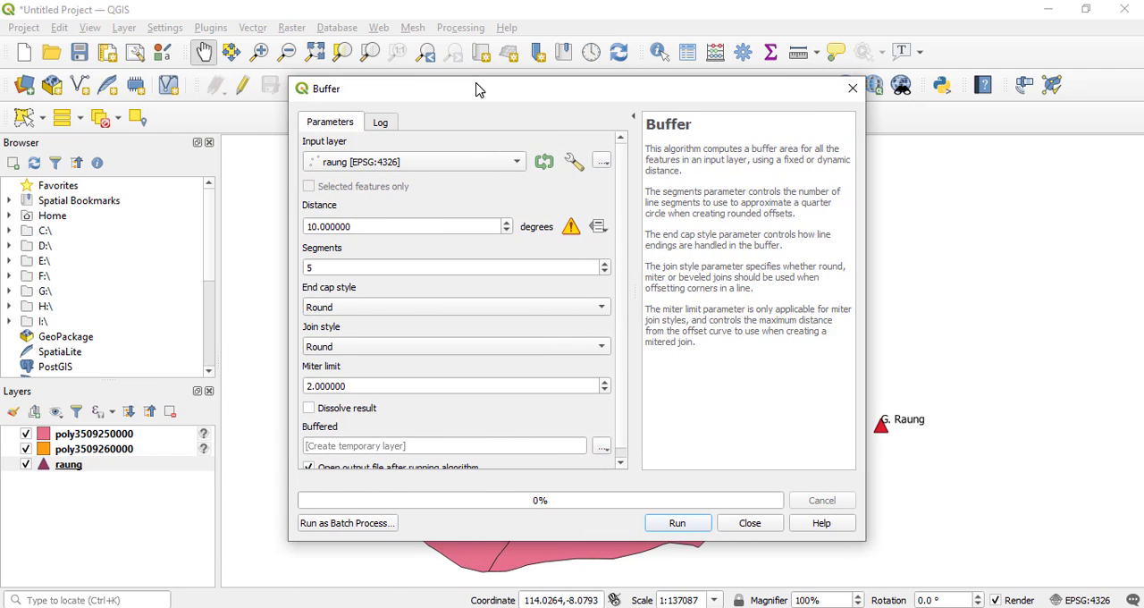
double_click(311, 227)
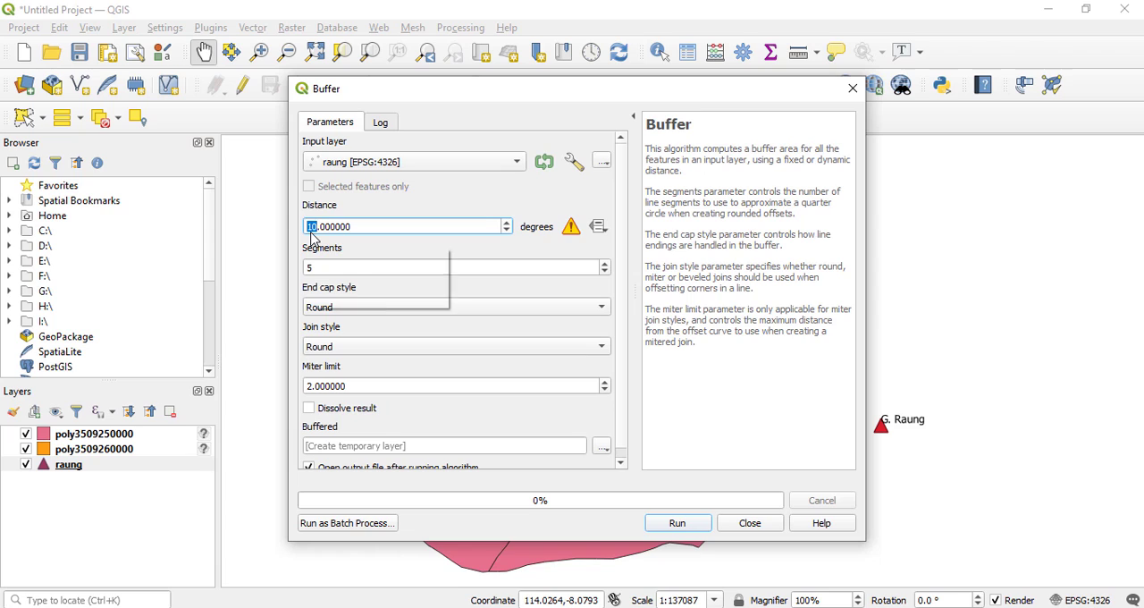
type("0")
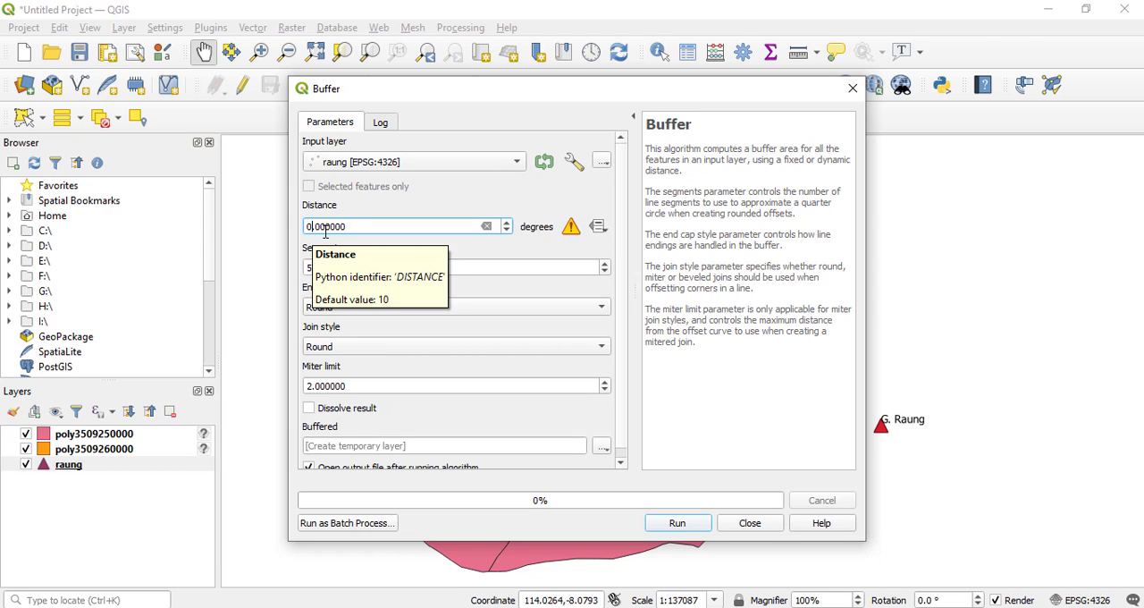
type(".008")
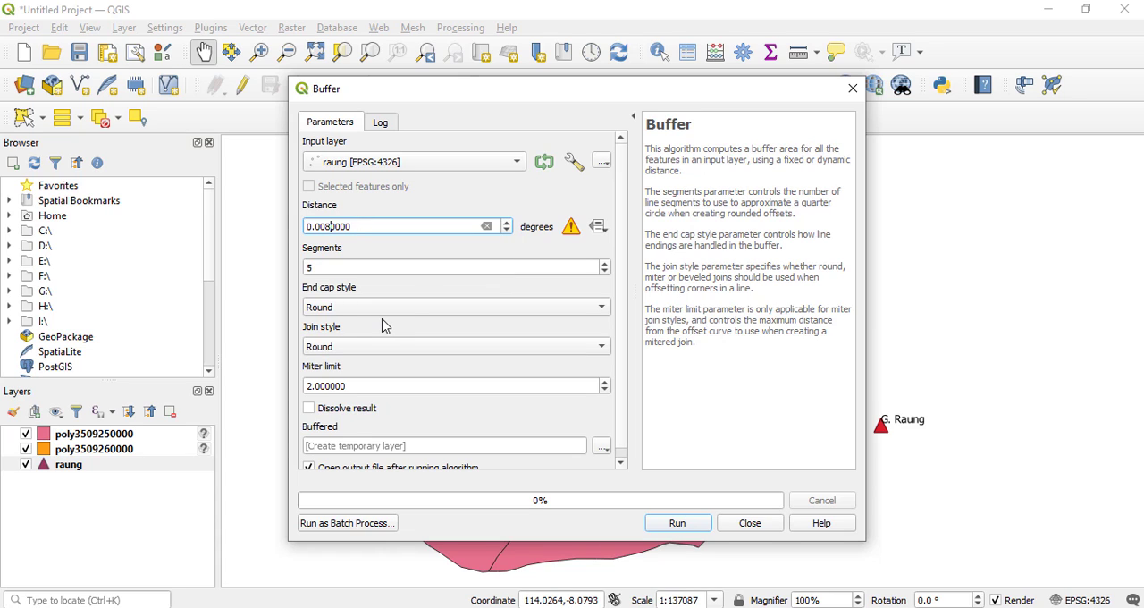
type("0")
Set the buffer segments to 10, run it to a temporary layer, and close the Buffer dialog.
left_click_drag(638, 96, 468, 82)
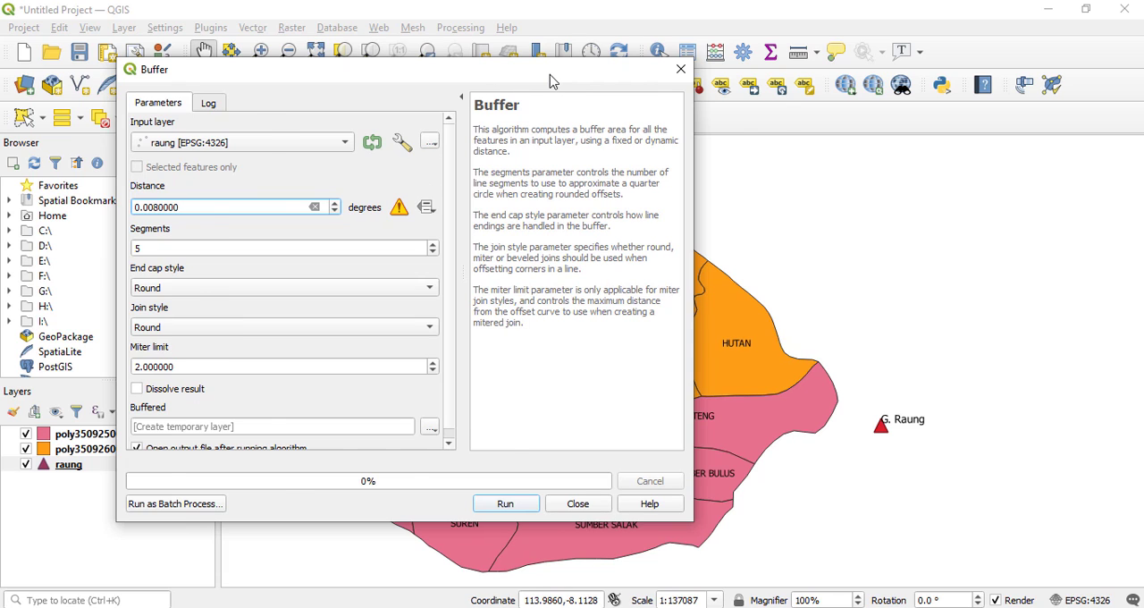
left_click_drag(551, 81, 629, 82)
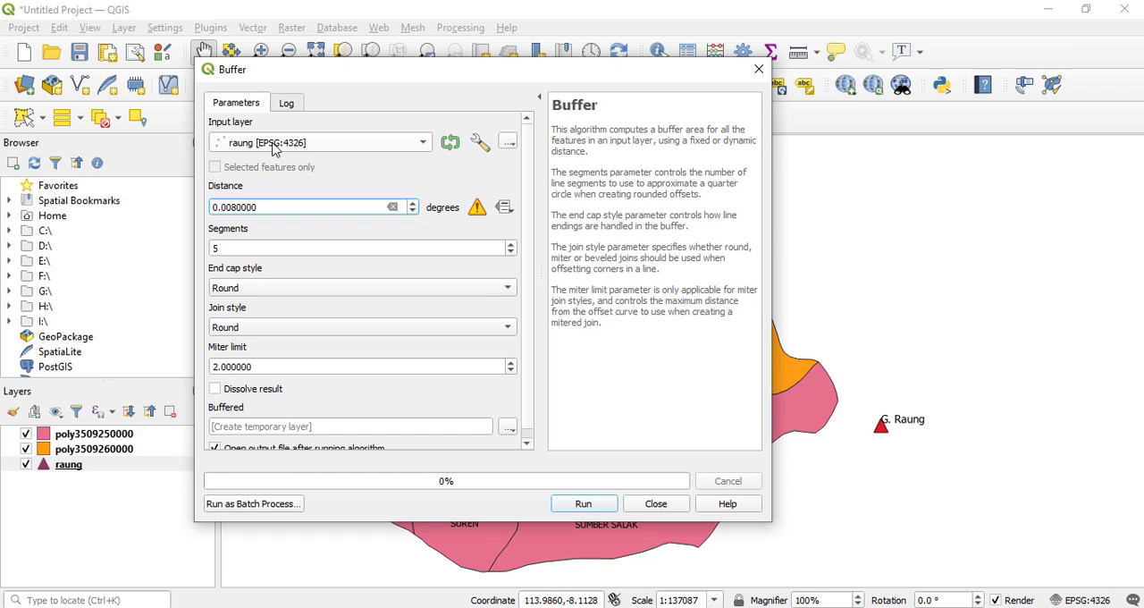
left_click_drag(471, 83, 499, 94)
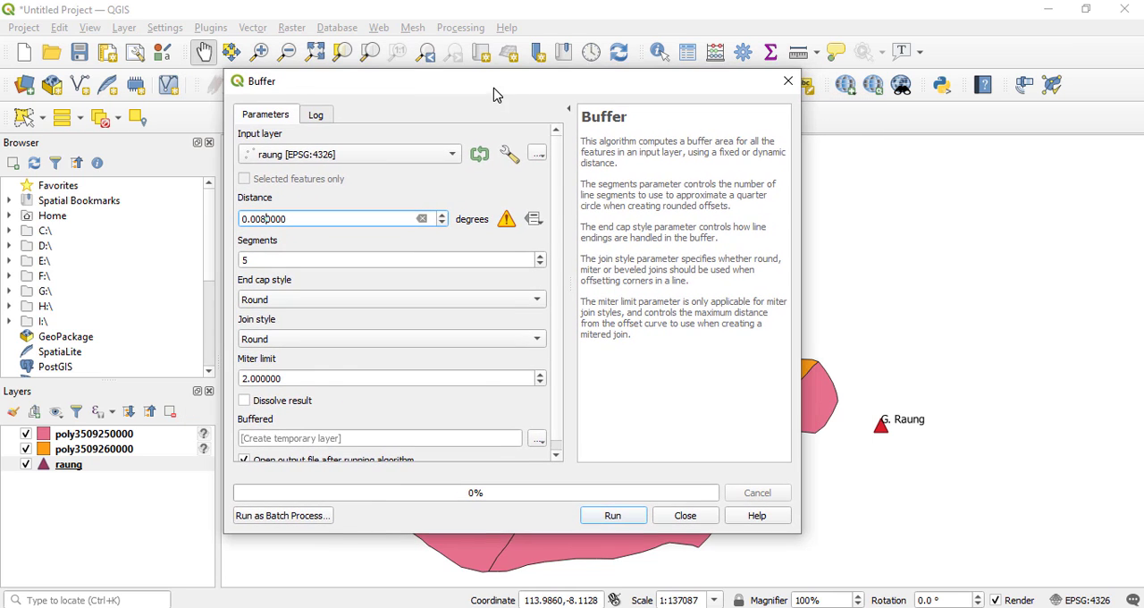
left_click(252, 260)
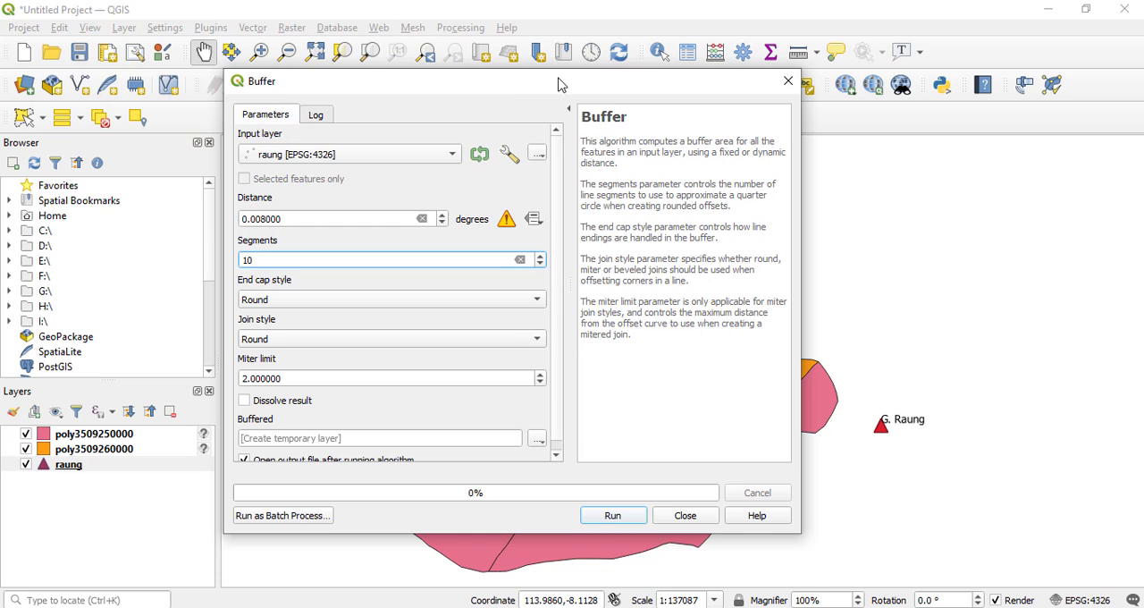
left_click_drag(545, 80, 453, 57)
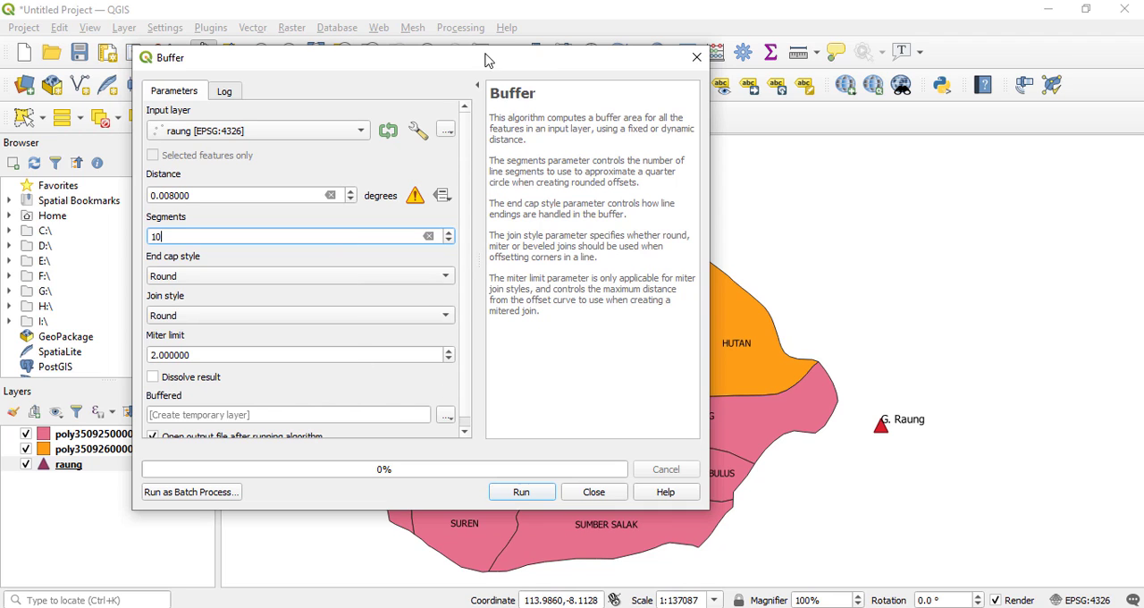
left_click_drag(496, 67, 506, 41)
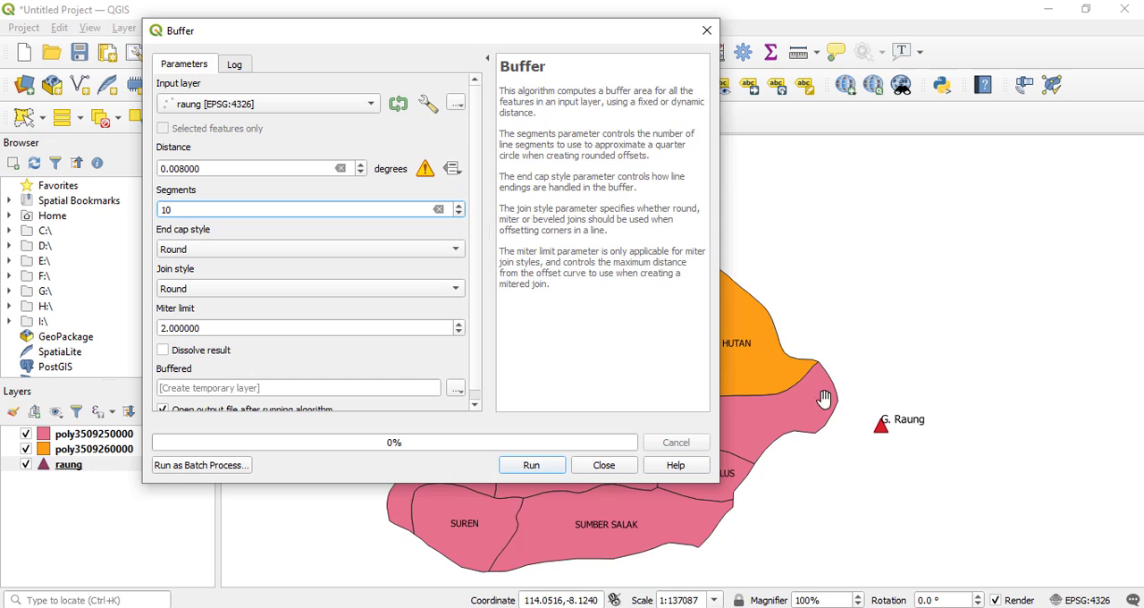
left_click(532, 471)
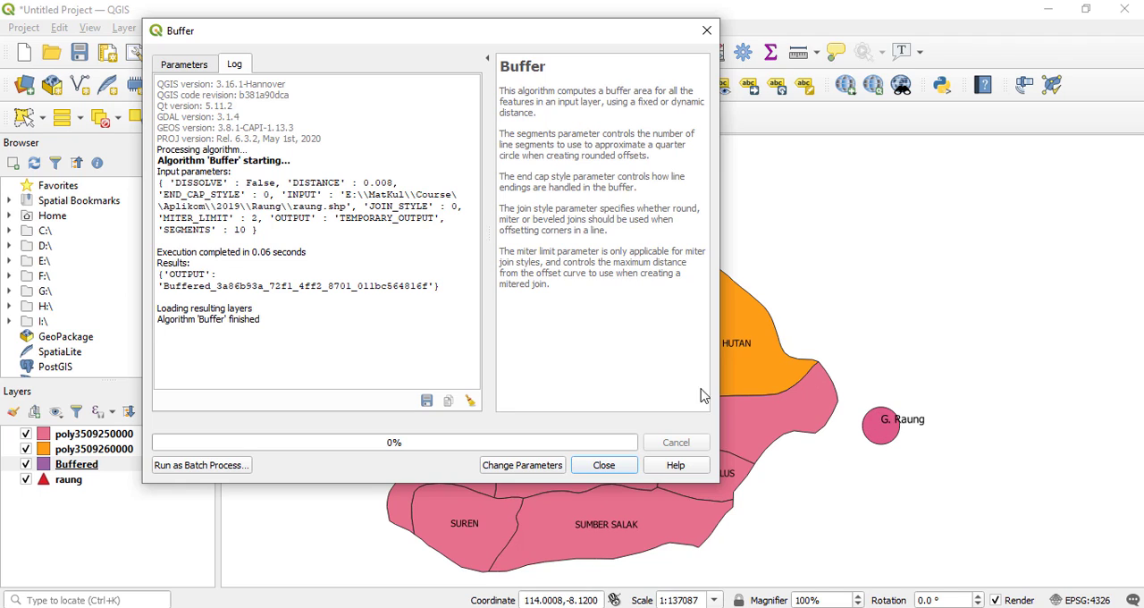
left_click(619, 466)
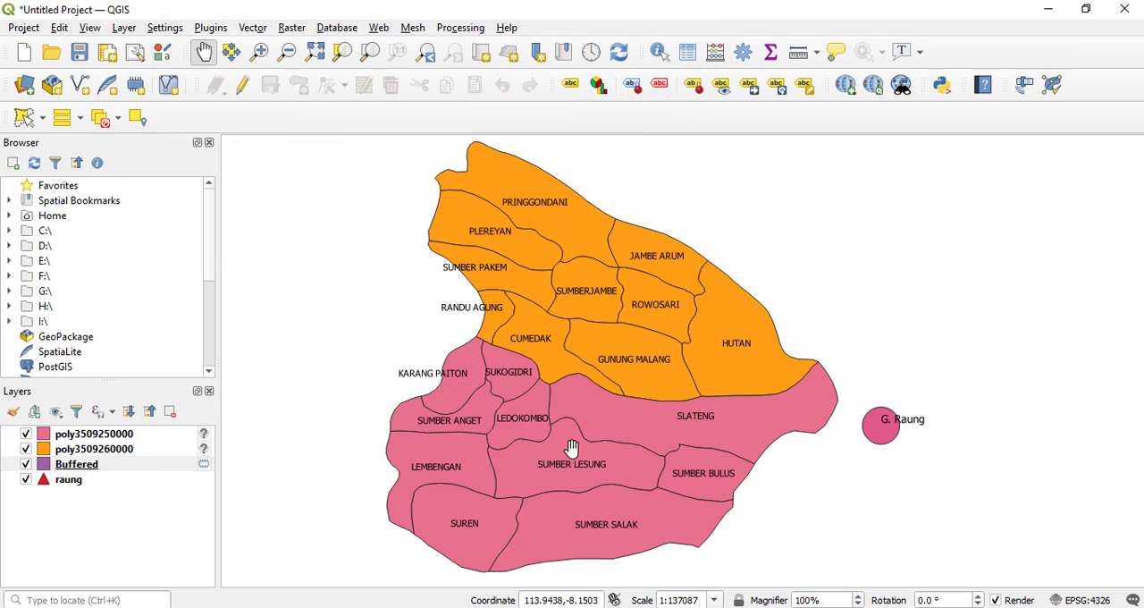
Rename the Buffered layer to "1 km".
right_click(89, 466)
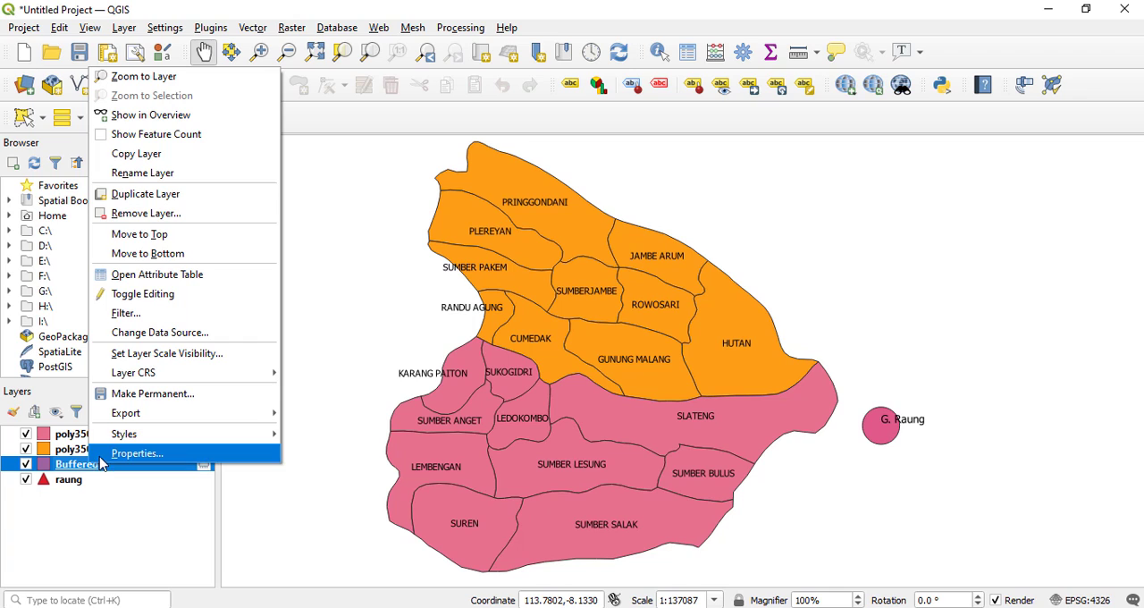
left_click(187, 174)
scroll(178, 294, "down", 2)
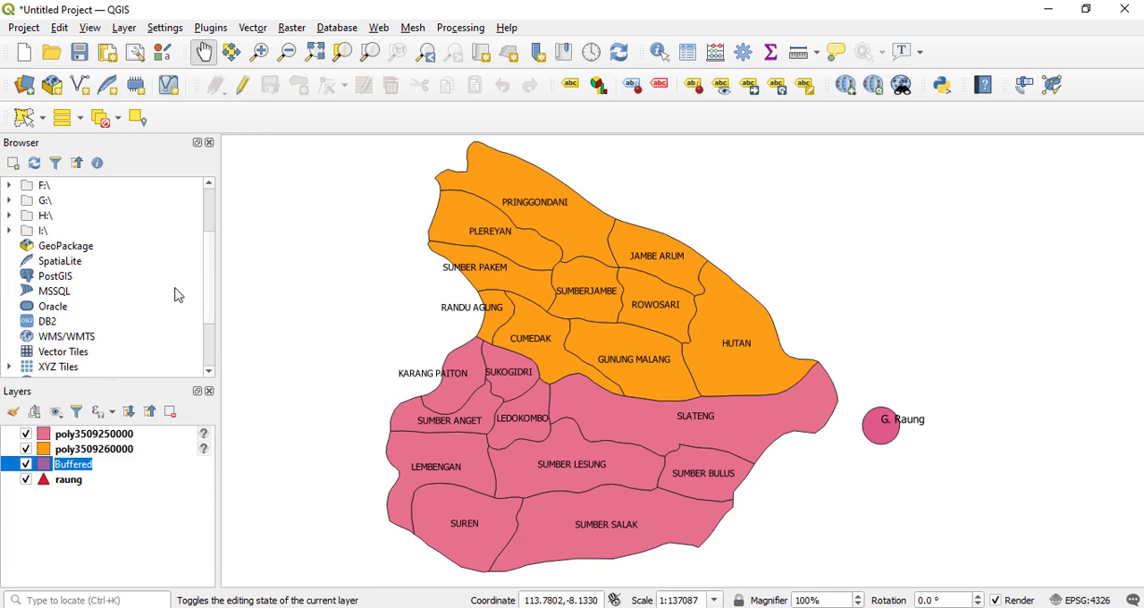
type("1")
key("Return")
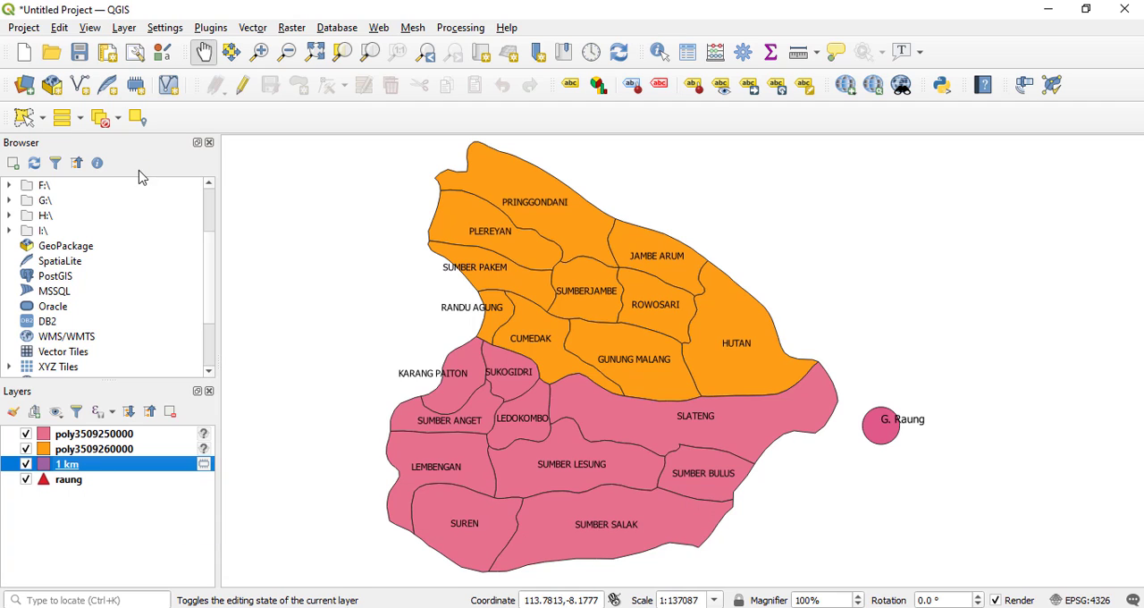
Open the Buffer geoprocessing tool with the 1 km layer as input and set the distance to 0.024 degrees.
left_click(247, 29)
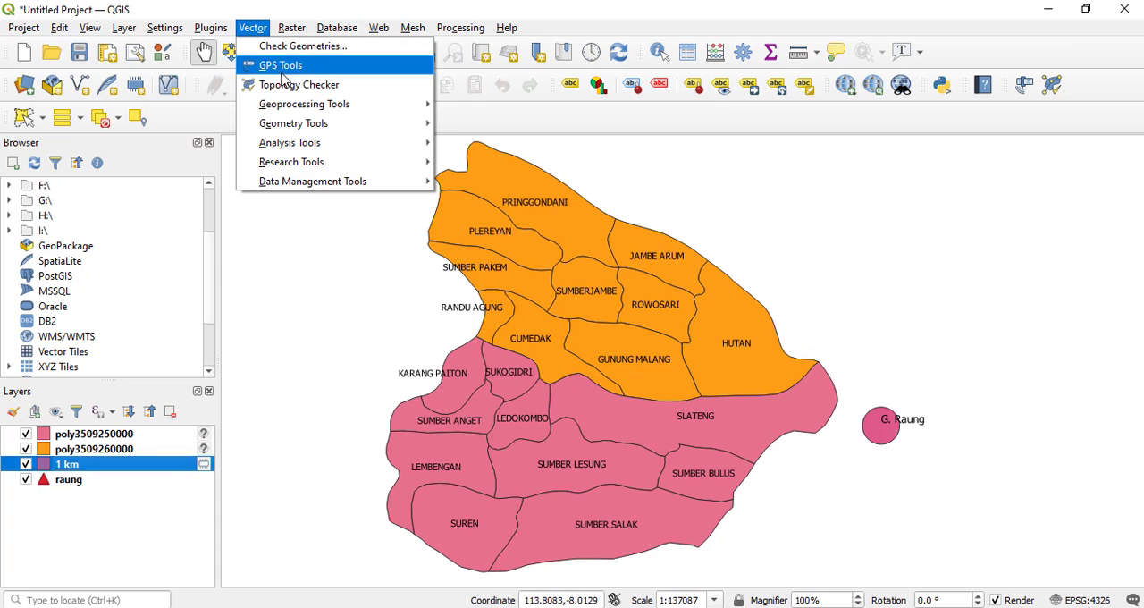
mouse_move(293, 109)
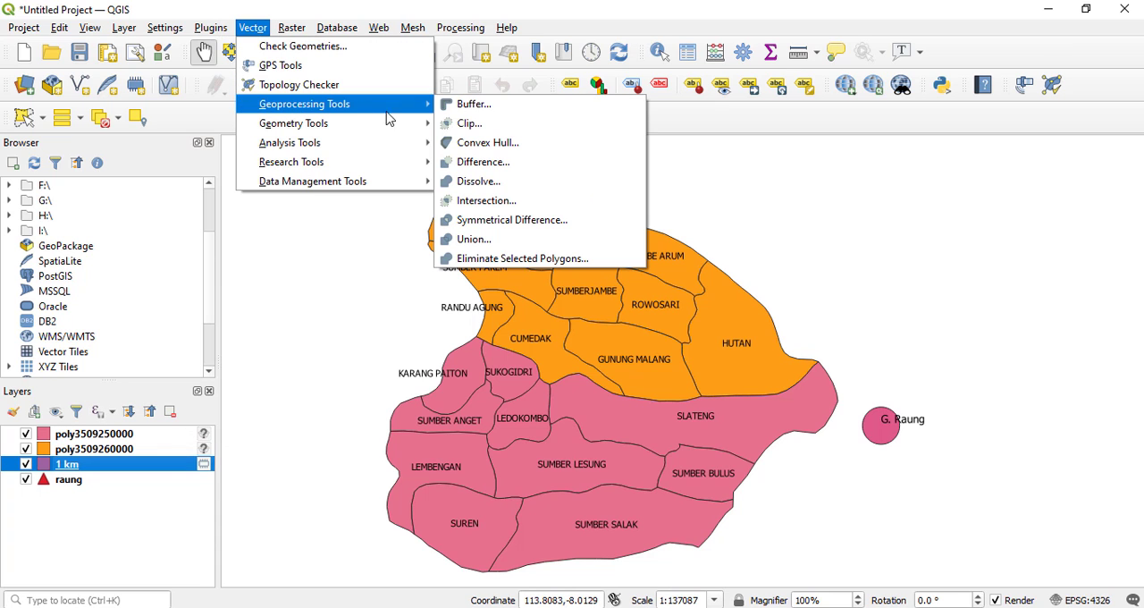
left_click(469, 105)
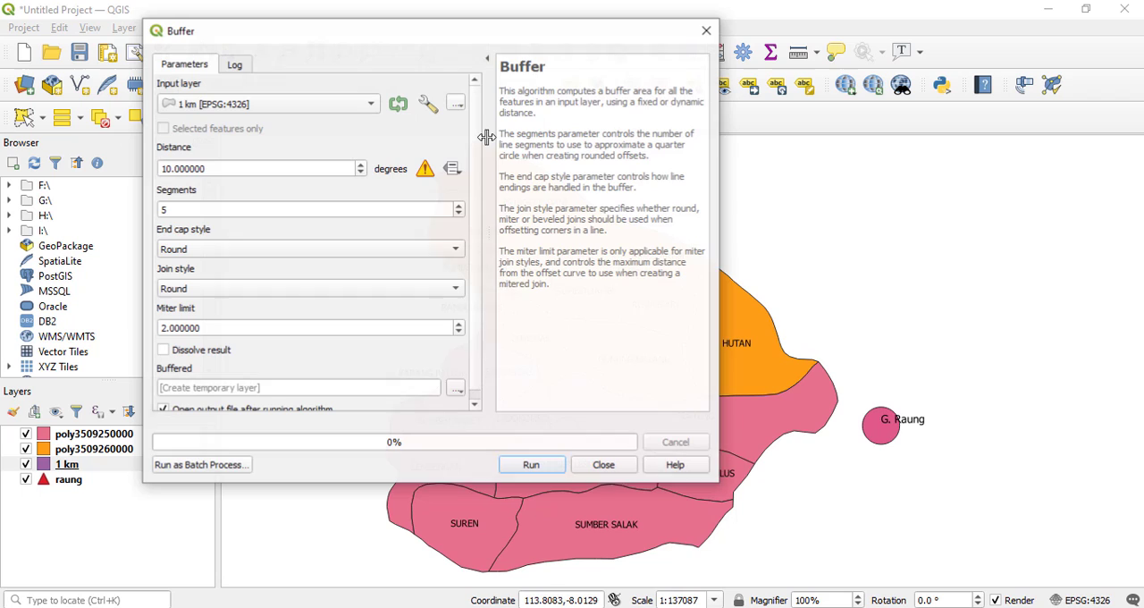
left_click(169, 168)
key("BackSpace")
key("BackSpace")
type("8")
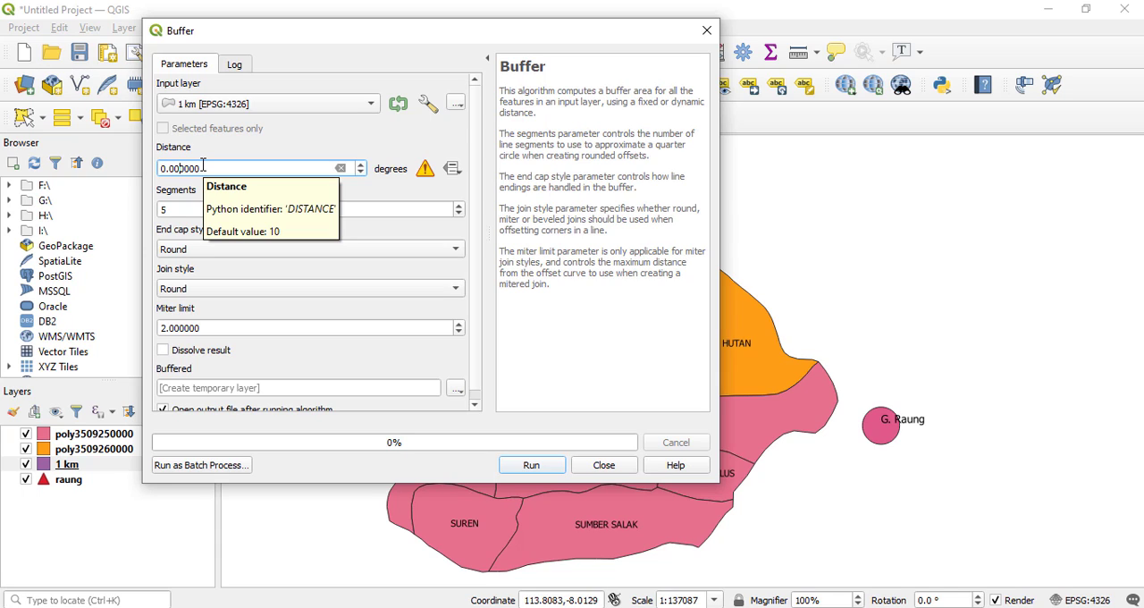
key("Left")
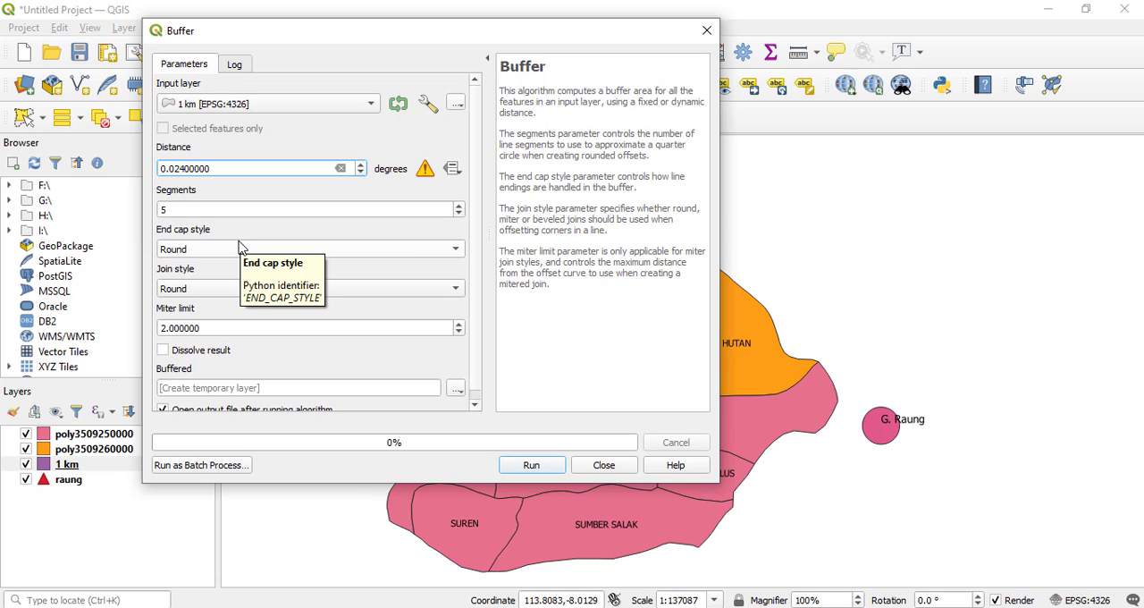
Set the segments to 10, run the 0.024-degree buffer to a temporary layer, and close the Buffer dialog.
left_click(370, 208)
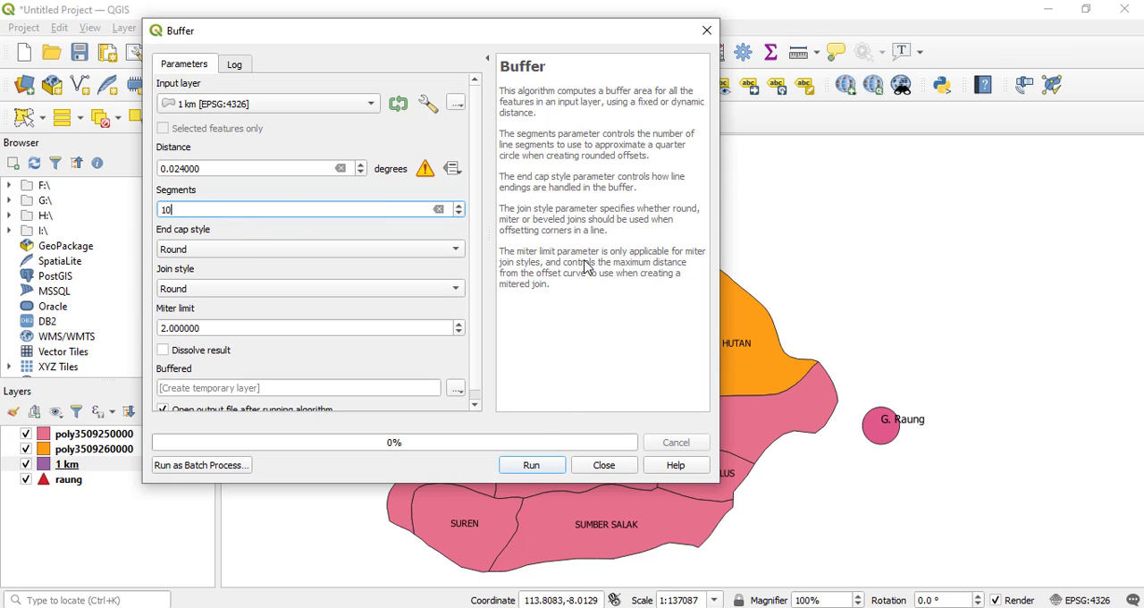
left_click(550, 472)
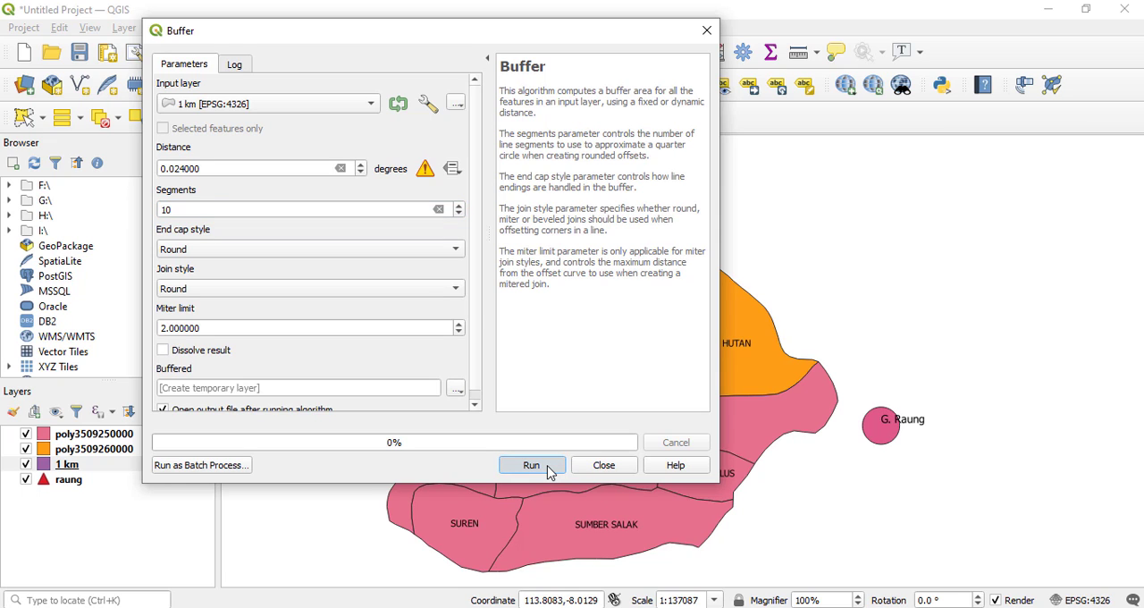
left_click(550, 472)
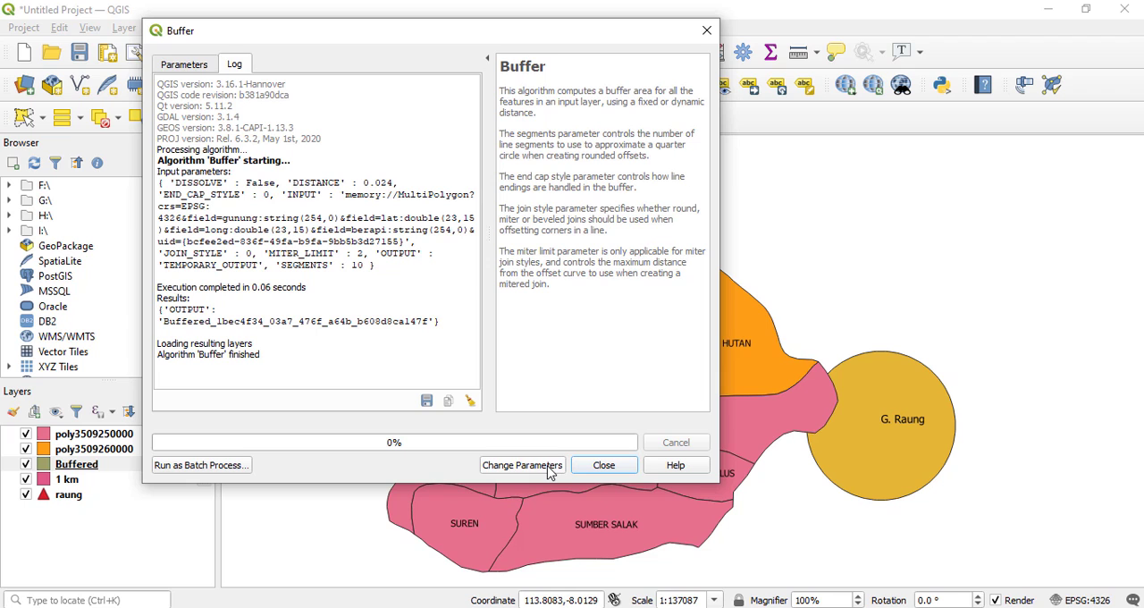
left_click(603, 465)
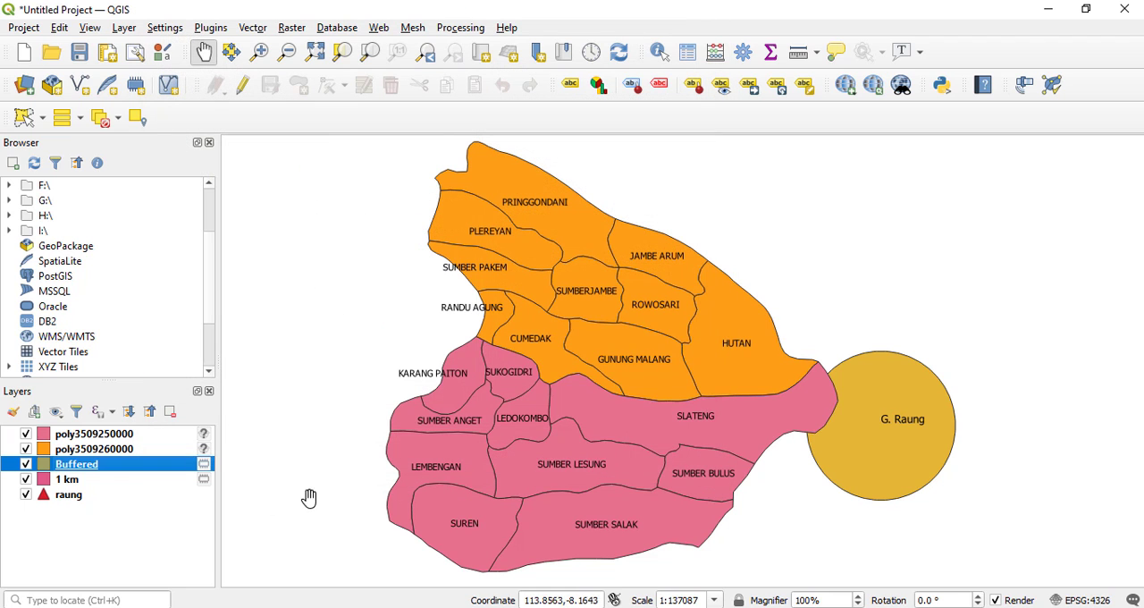
Rename the new Buffered layer to "3 km" and select it.
right_click(92, 471)
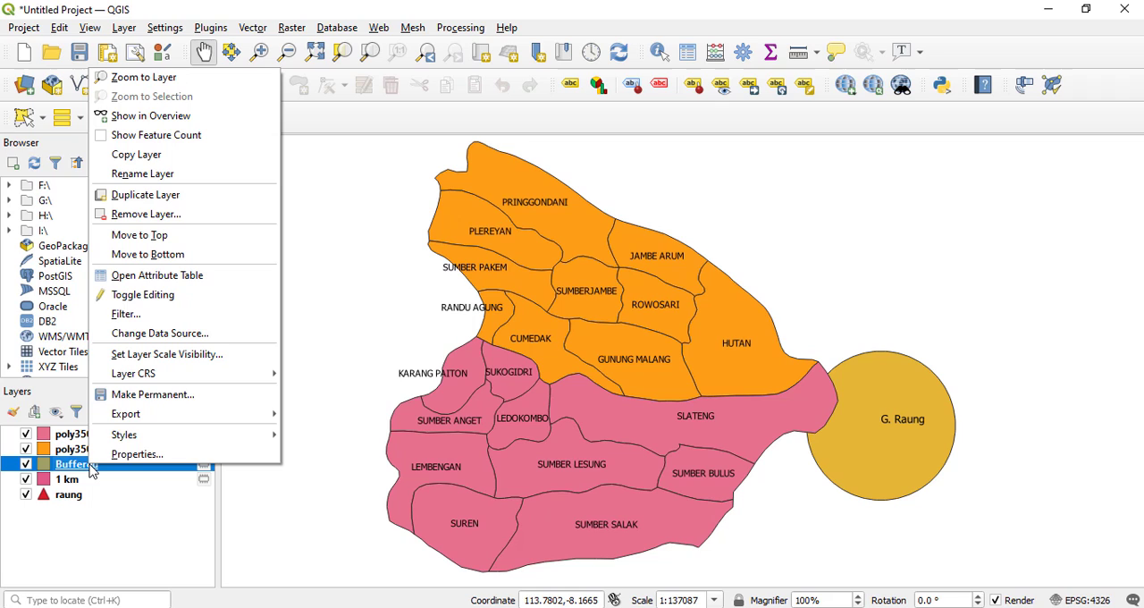
left_click(206, 175)
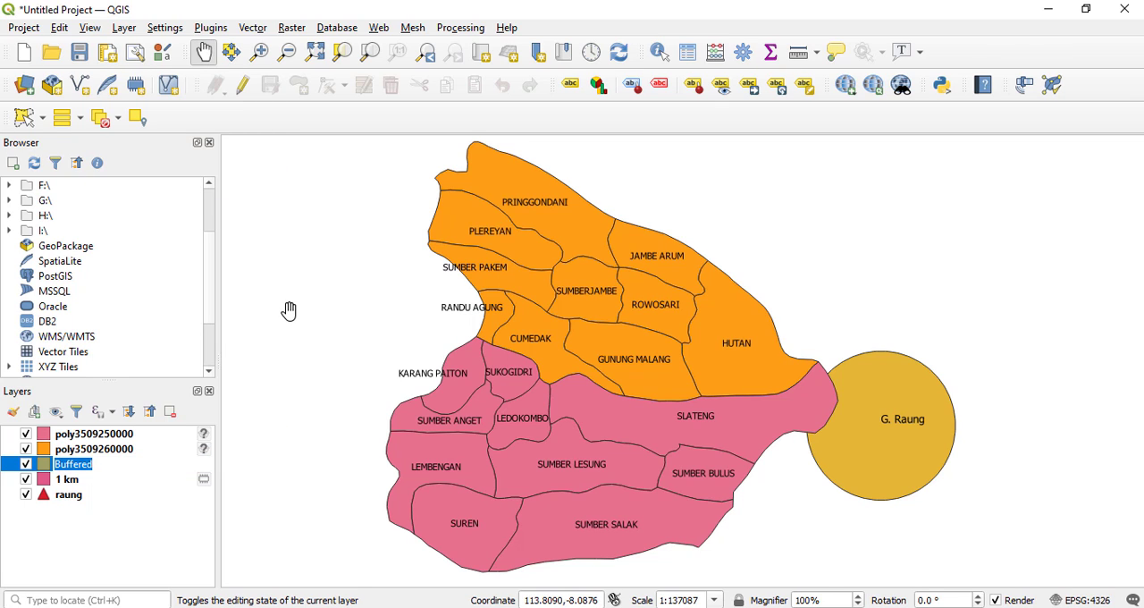
type("3")
left_click(148, 484)
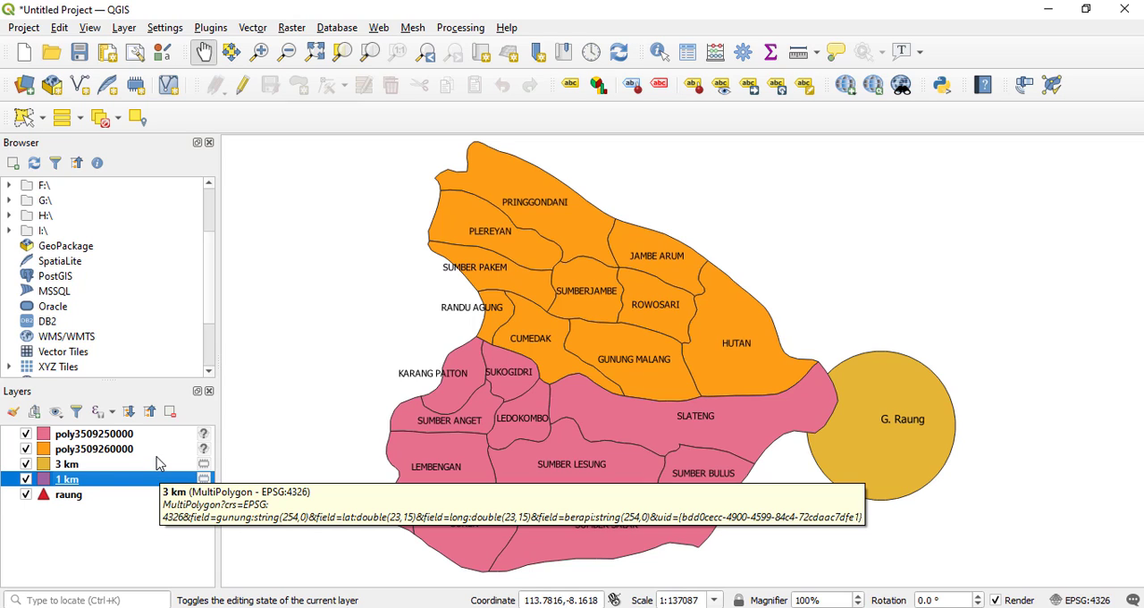
left_click(156, 463)
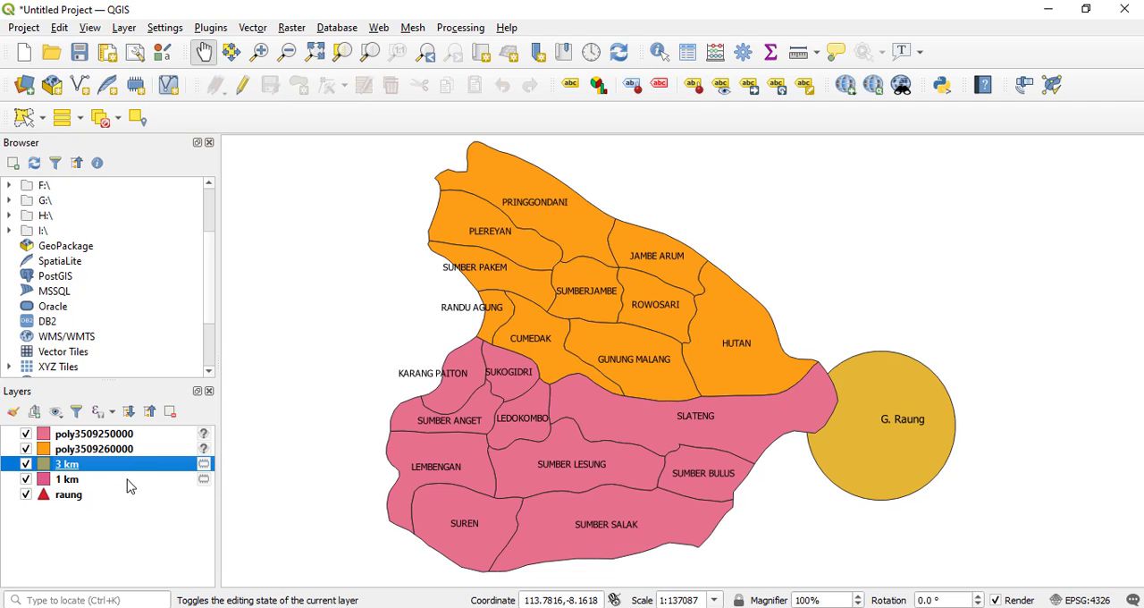
Open the Buffer geoprocessing tool, choose raung as the input layer, and set the distance to 0.072 degrees.
left_click(256, 29)
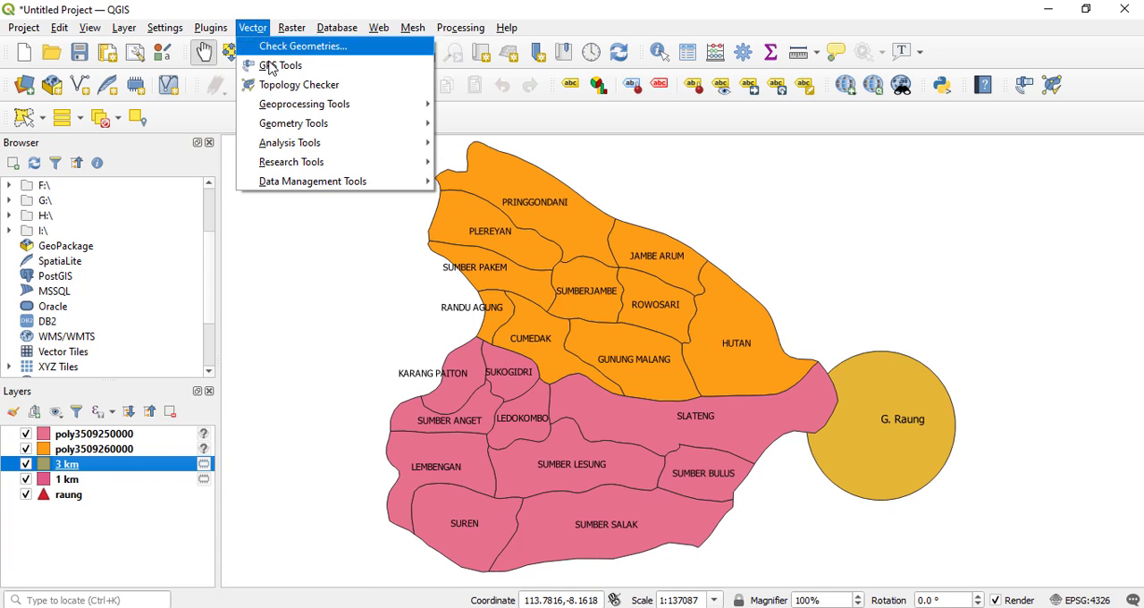
mouse_move(345, 105)
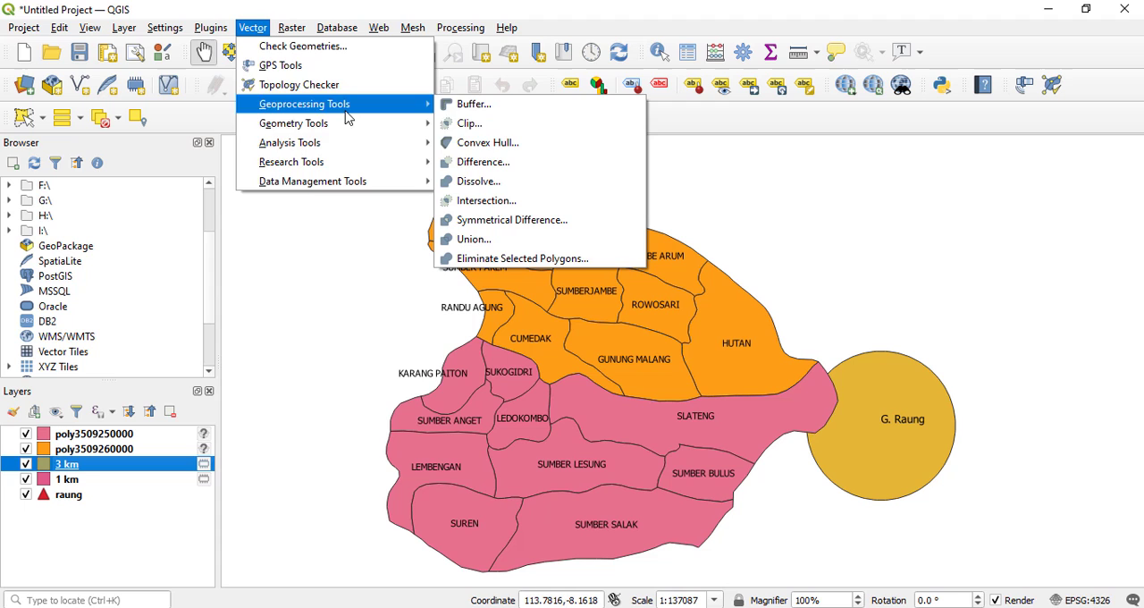
left_click(479, 111)
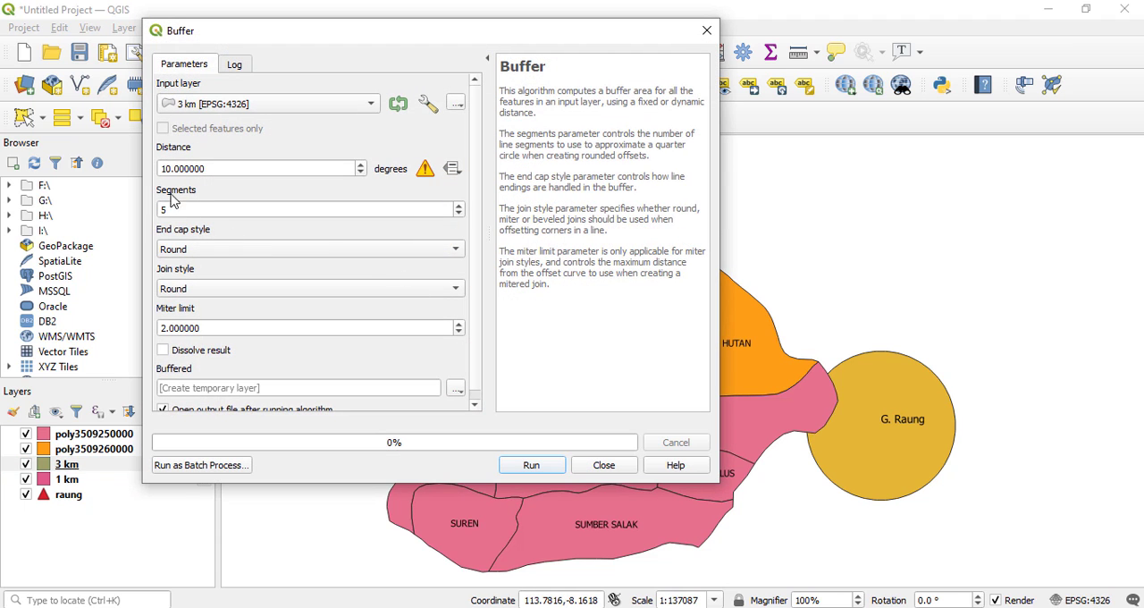
left_click(264, 109)
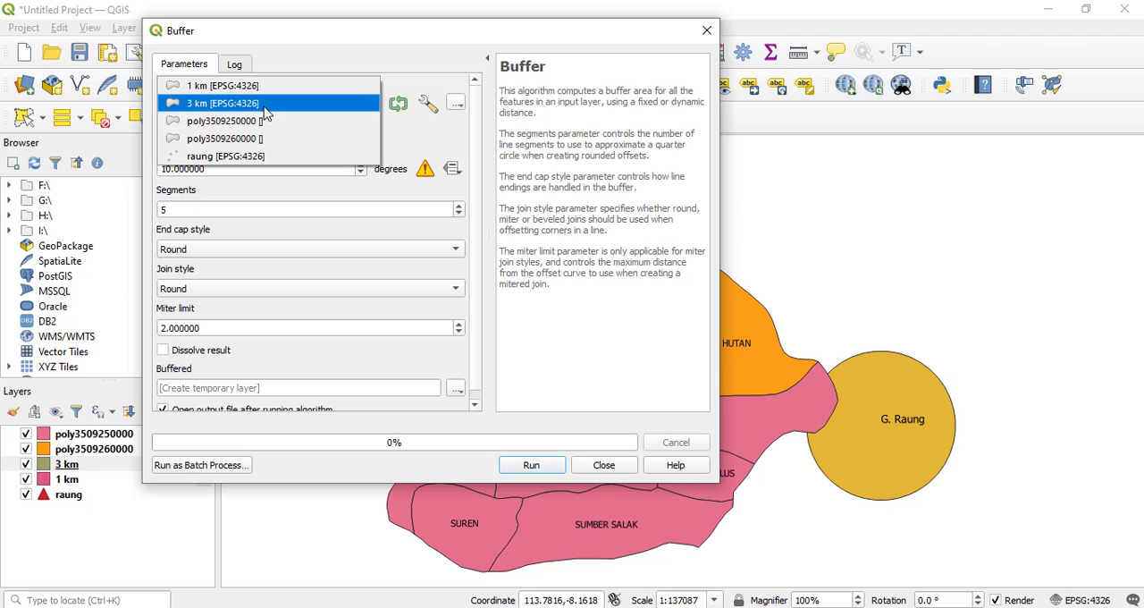
left_click(258, 158)
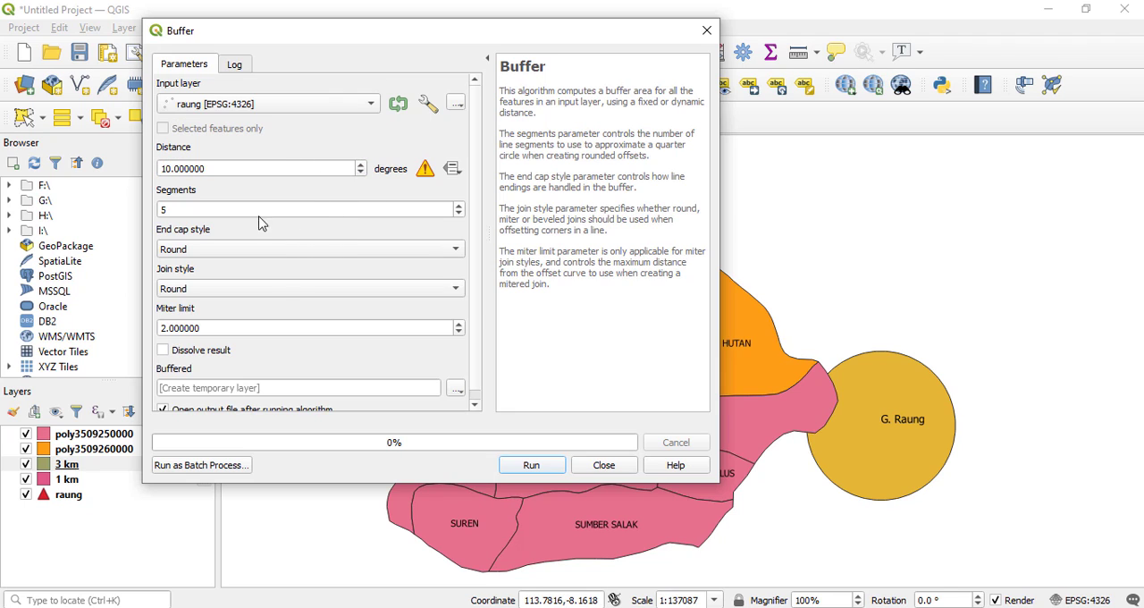
scroll(207, 208, "up", 2)
scroll(175, 168, "down", 2)
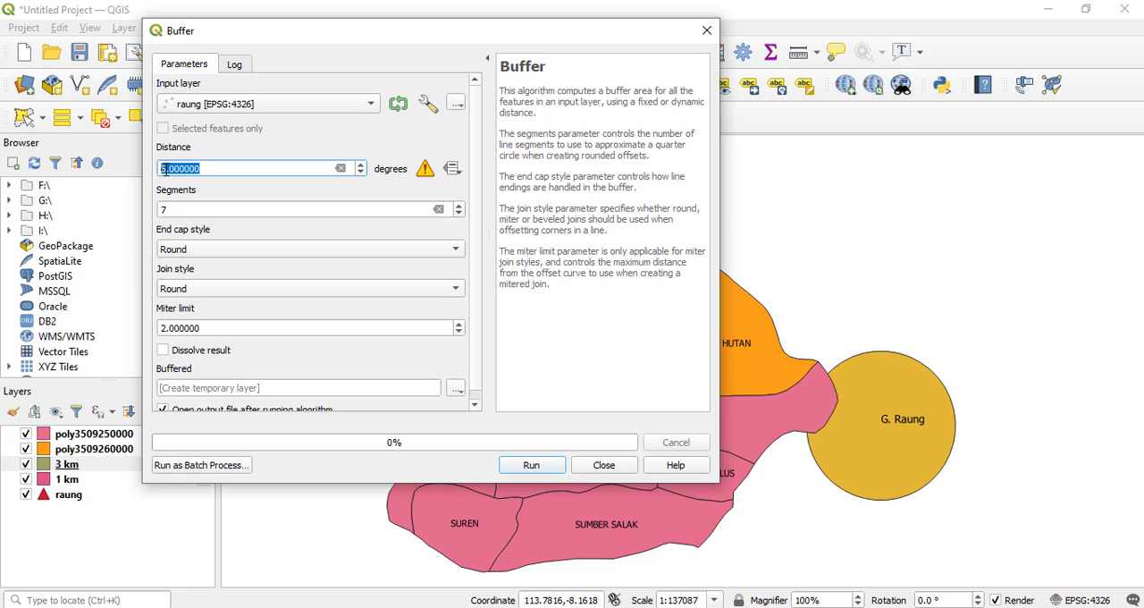
scroll(165, 170, "up", 1)
key("BackSpace")
key("BackSpace")
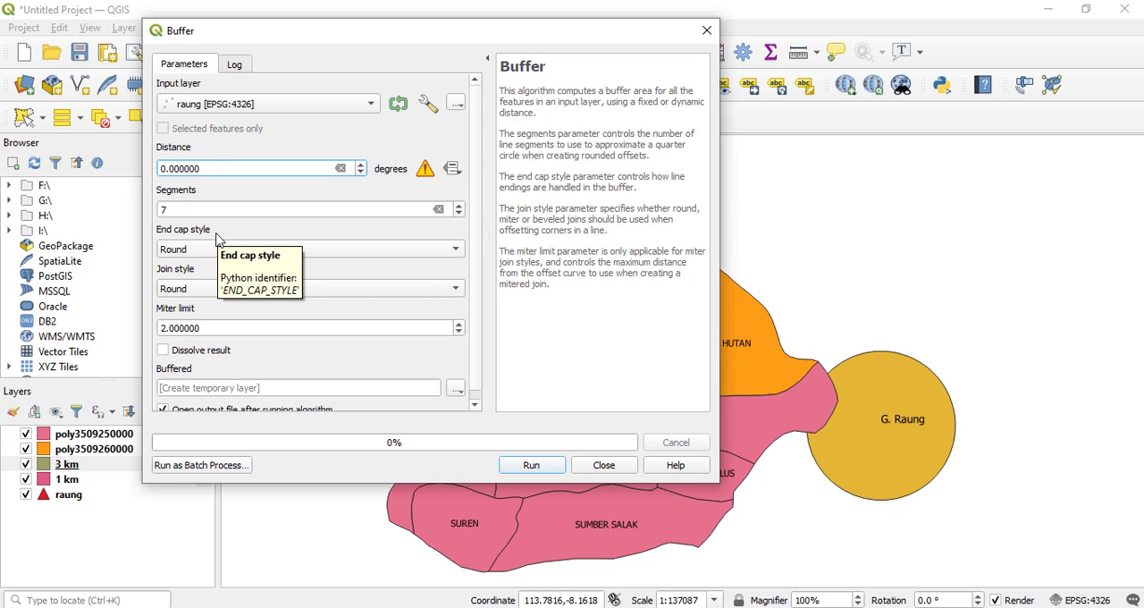
type("56")
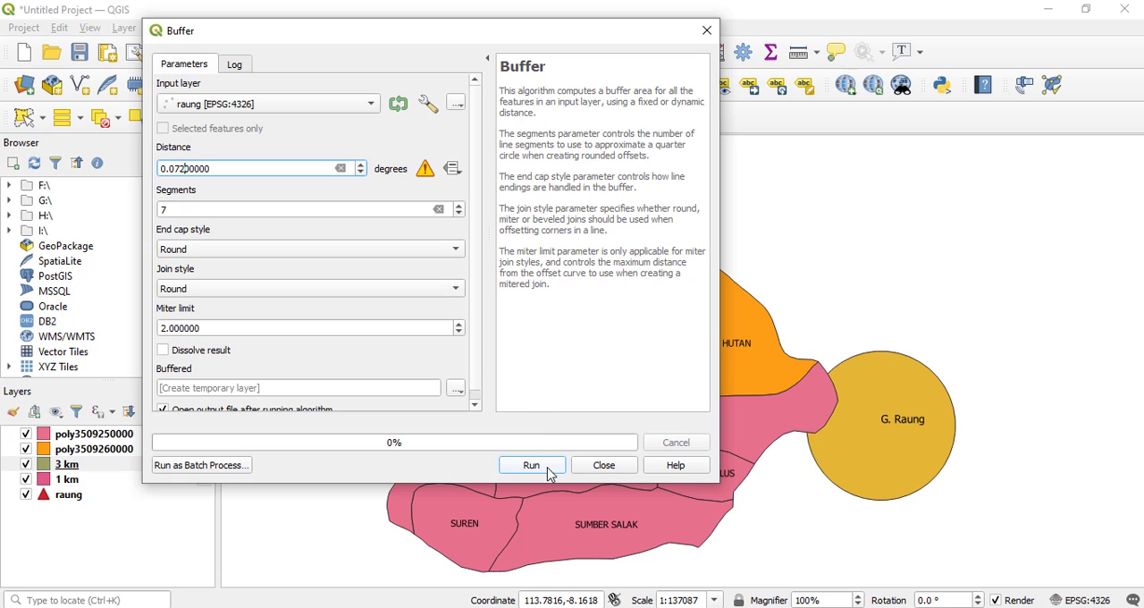
Set the segments to 10, run the 0.072-degree buffer to a temporary layer, and close the Buffer dialog.
double_click(242, 211)
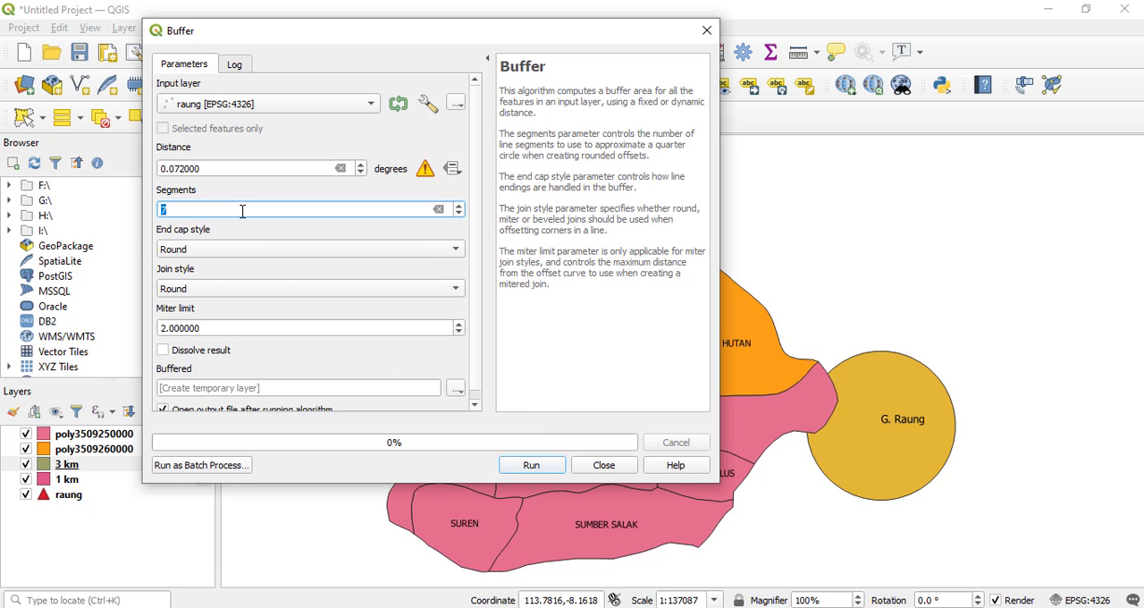
left_click(536, 466)
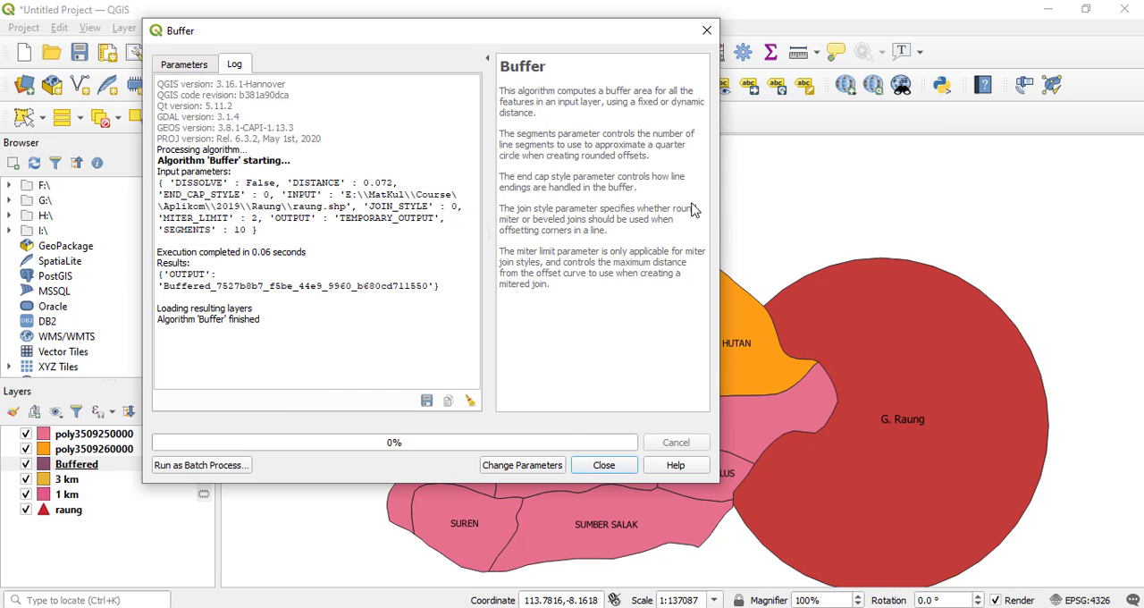
left_click(604, 466)
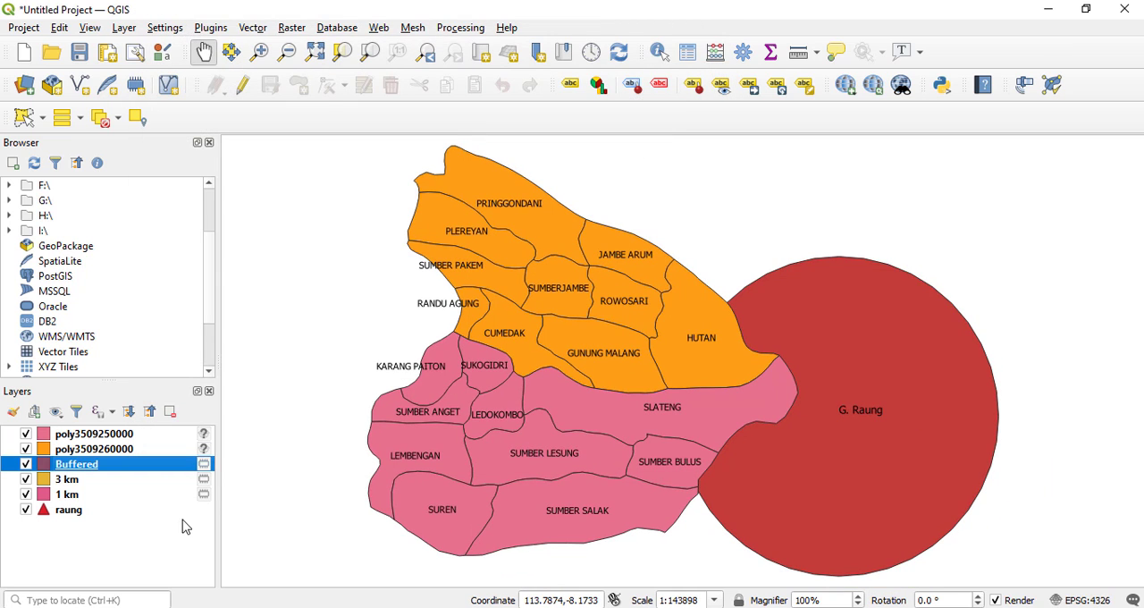
Rename the new Buffered layer to "9 km".
right_click(89, 464)
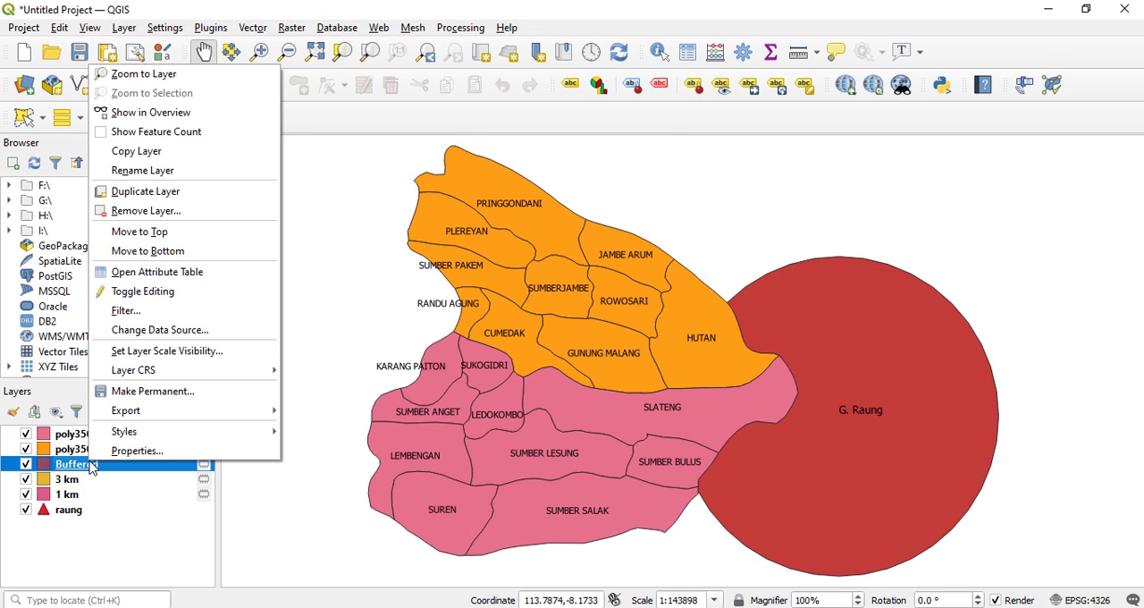
left_click(154, 170)
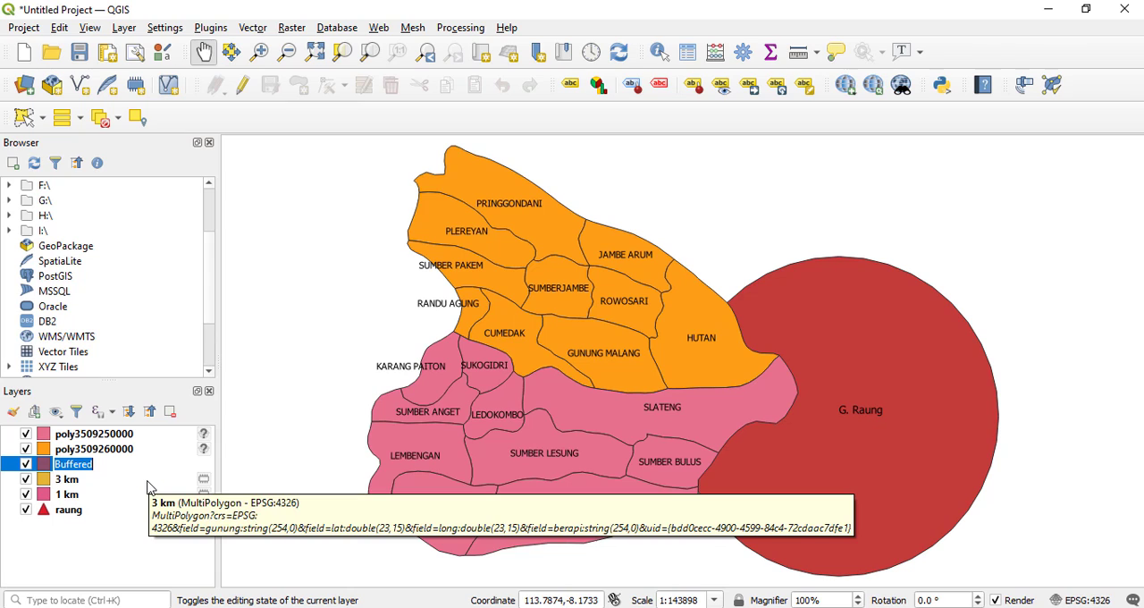
type("9")
key("Return")
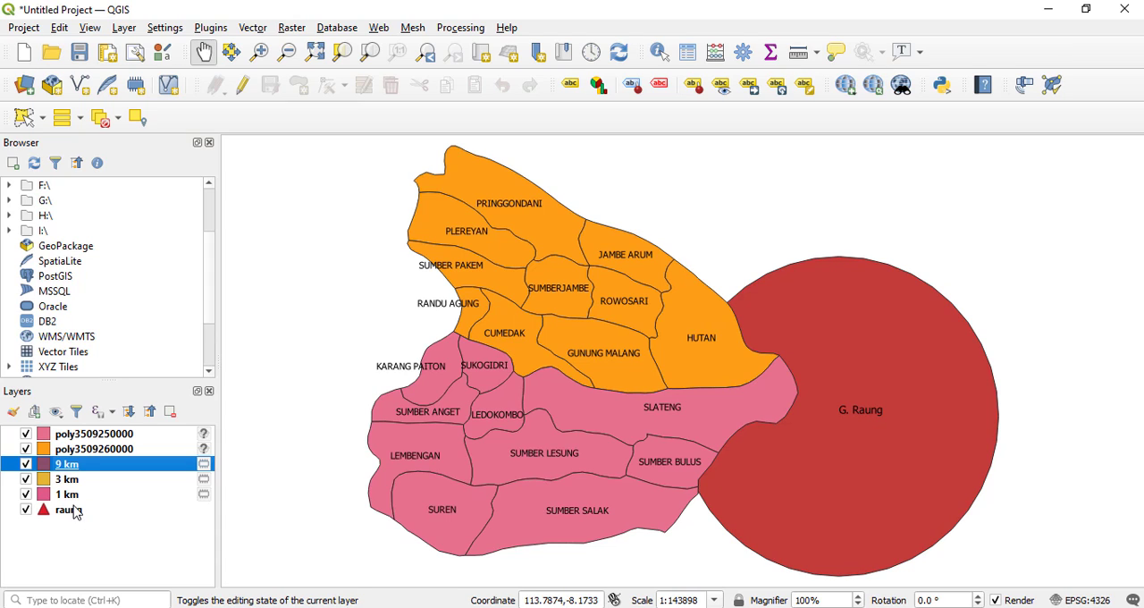
Reorder the buffer layers beneath the raung layer in the sequence 1 km, 3 km, 9 km.
left_click(81, 451)
left_click(86, 438)
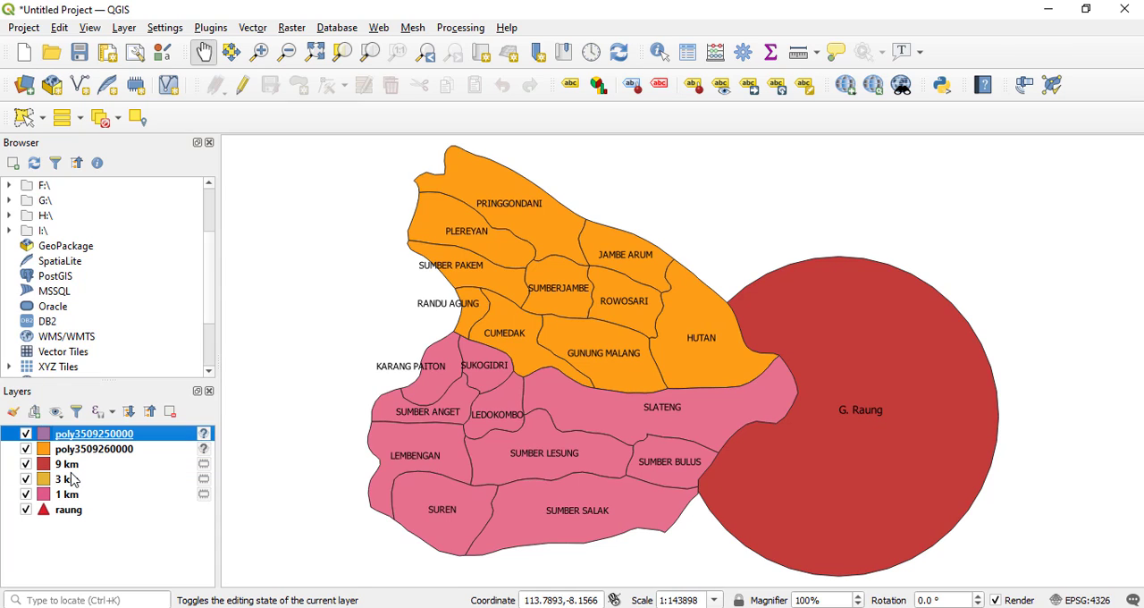
left_click(72, 479)
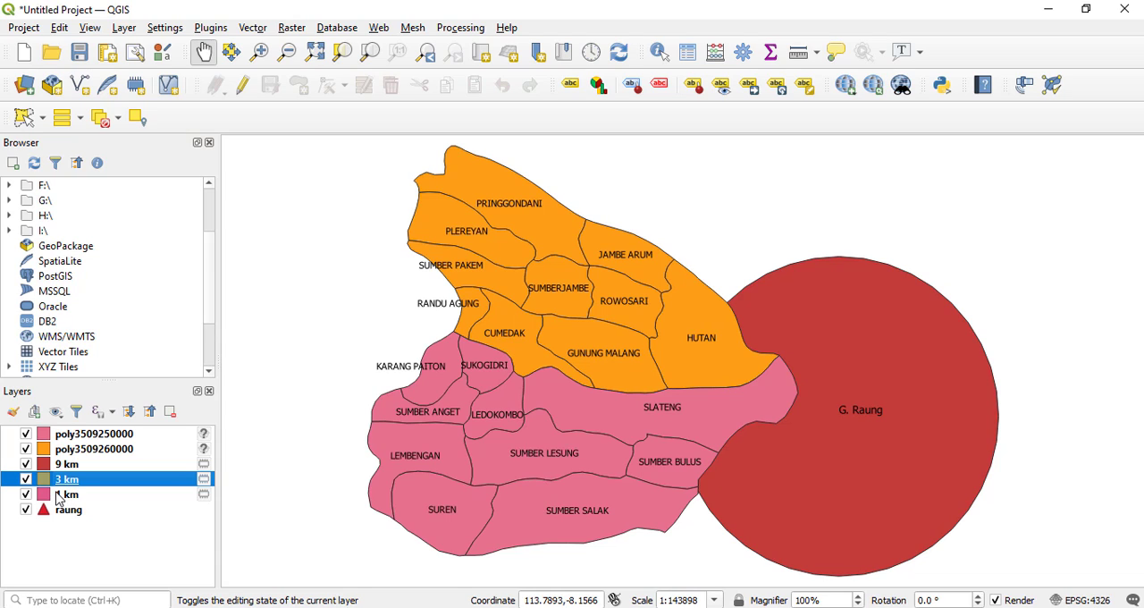
left_click_drag(58, 499, 58, 528)
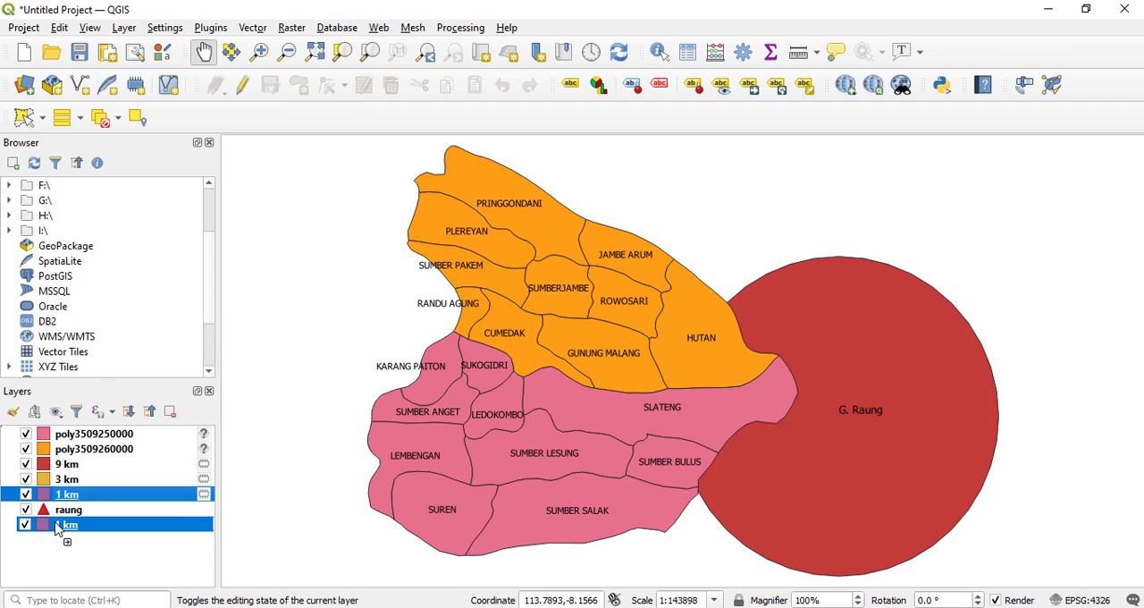
left_click_drag(70, 485, 67, 527)
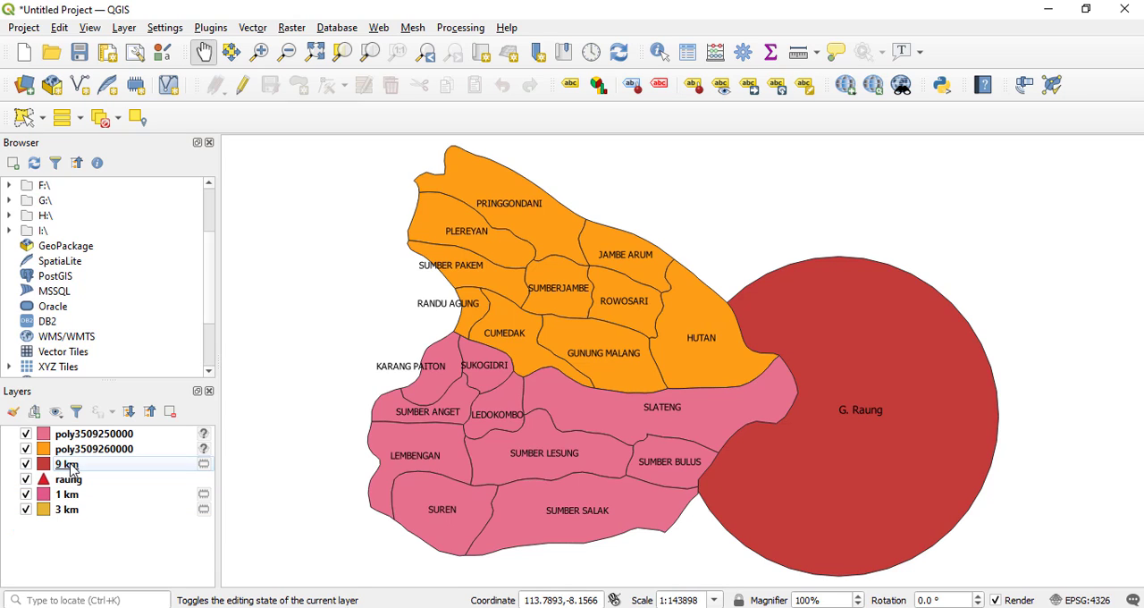
left_click_drag(72, 469, 68, 529)
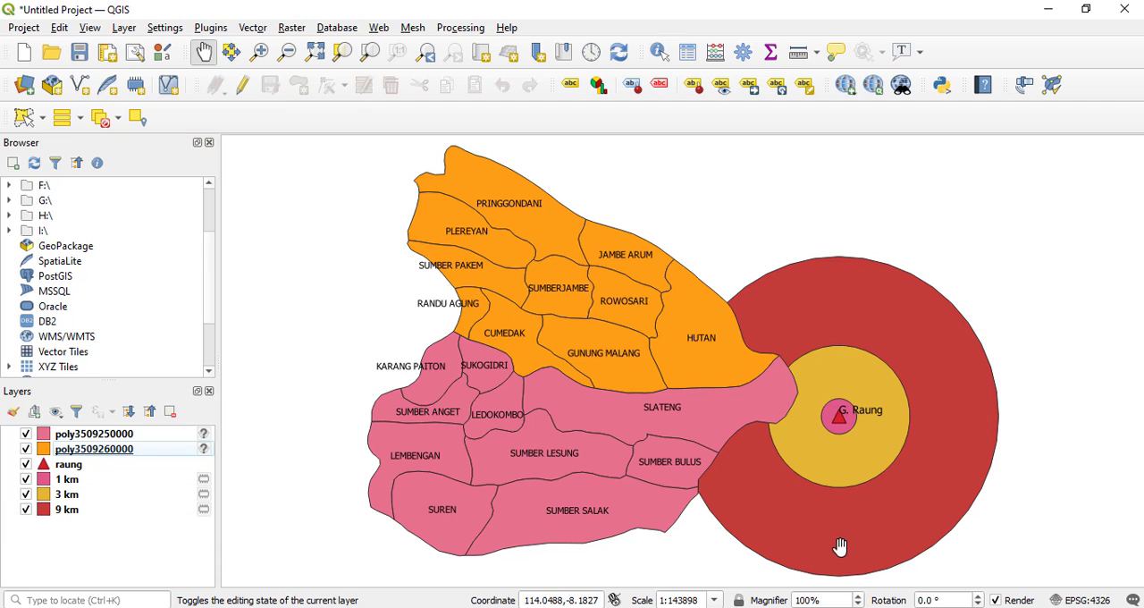
left_click(88, 453)
left_click_drag(88, 454, 83, 528)
left_click_drag(89, 436, 95, 524)
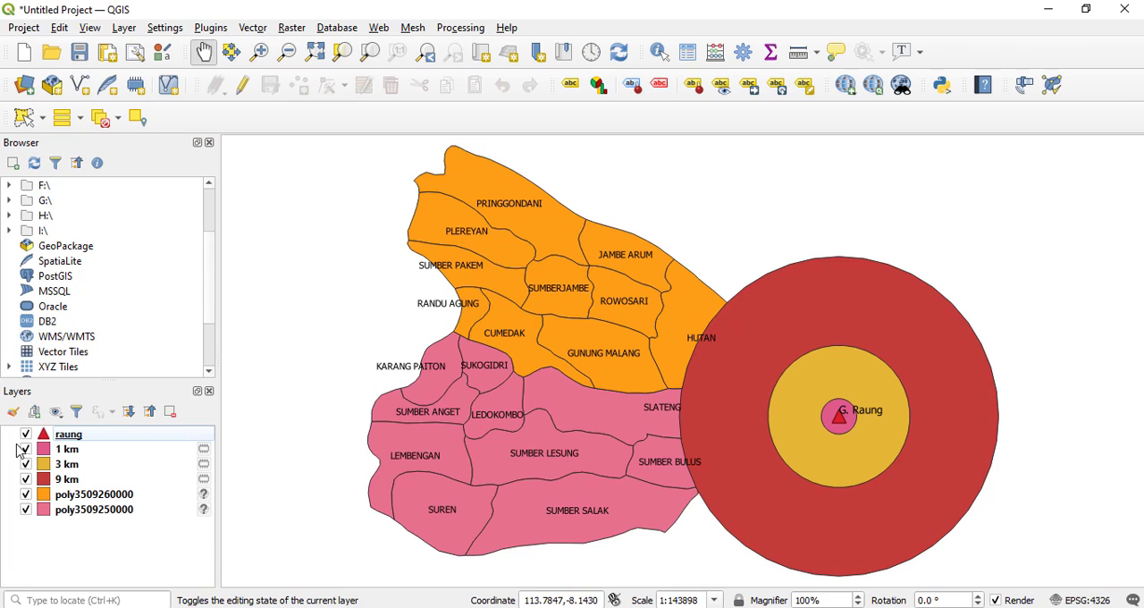
left_click(76, 454)
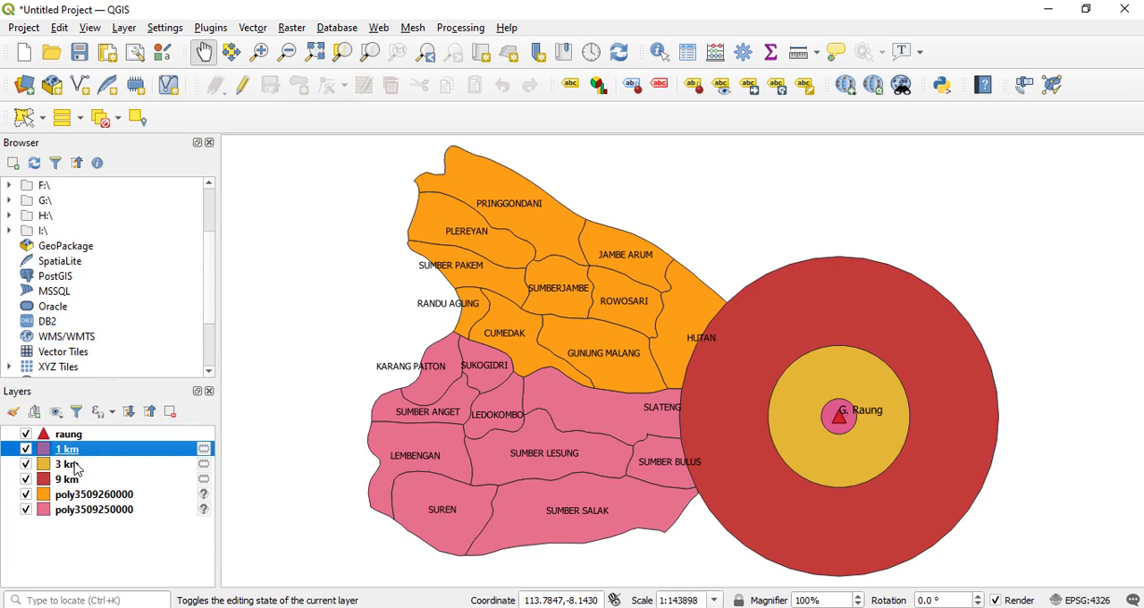
left_click(73, 480)
left_click(75, 466)
left_click(76, 453)
left_click(70, 482)
left_click(71, 467)
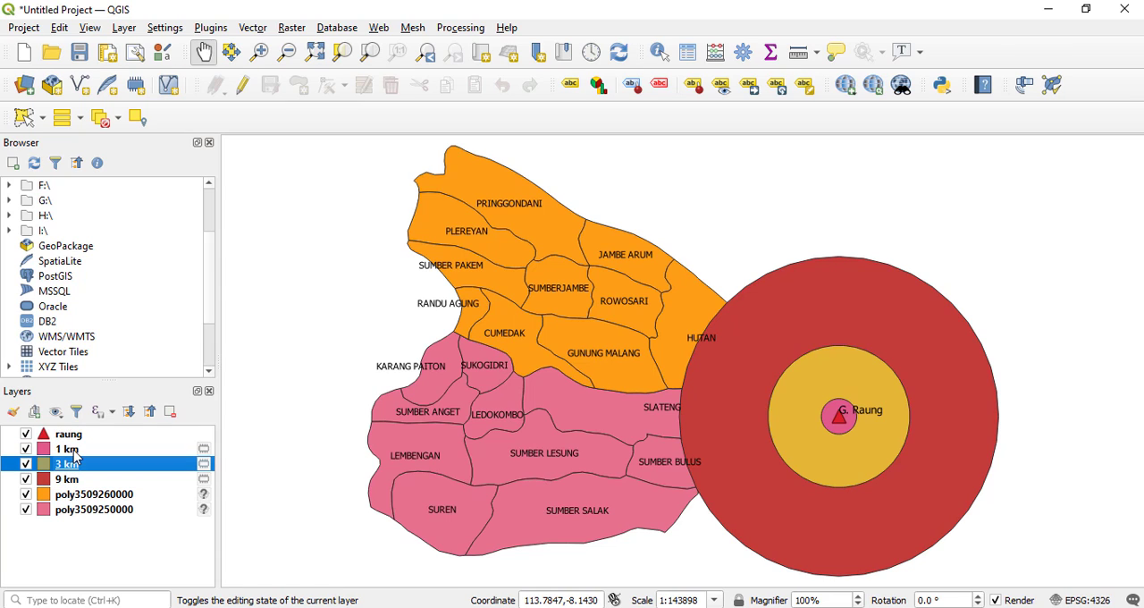
left_click(77, 452)
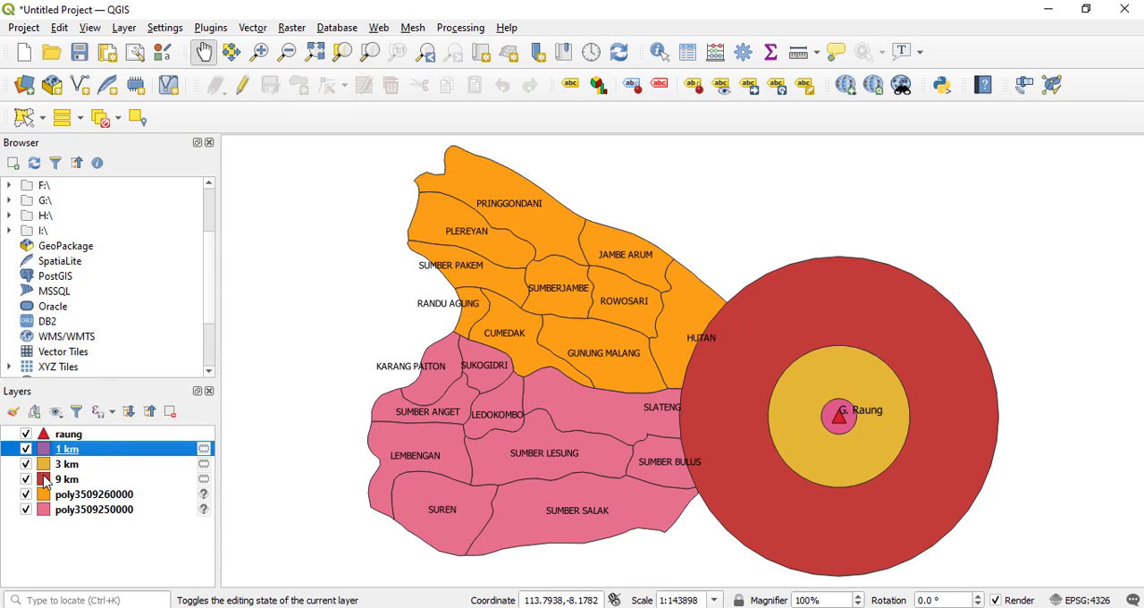
left_click(62, 516)
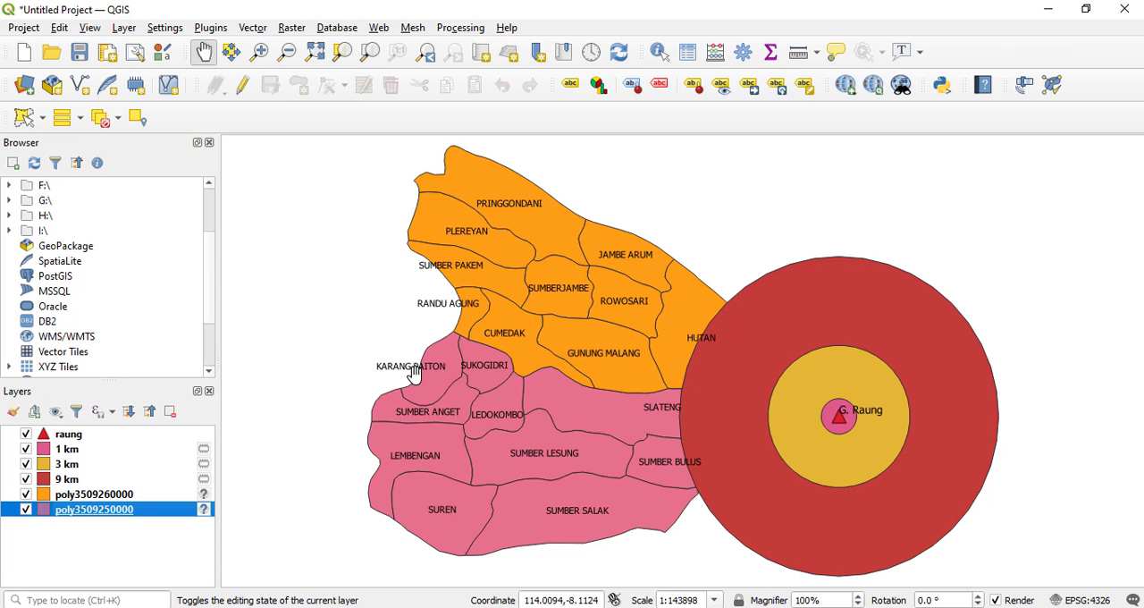
Change the 1 km buffer layer's fill color to the recent yellow-green and apply it.
left_click(70, 452)
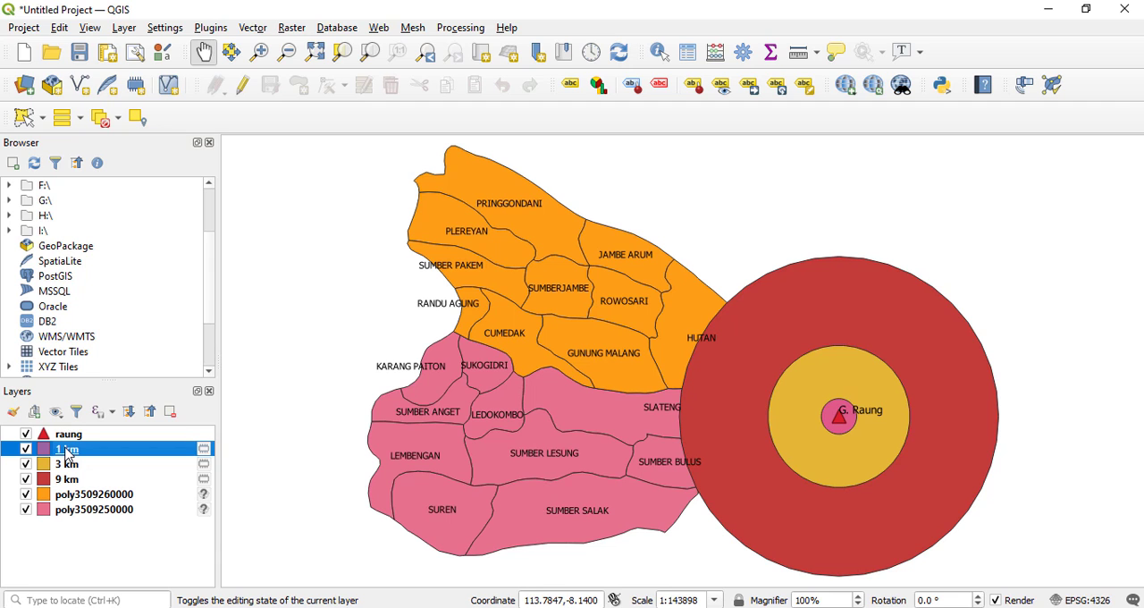
double_click(67, 451)
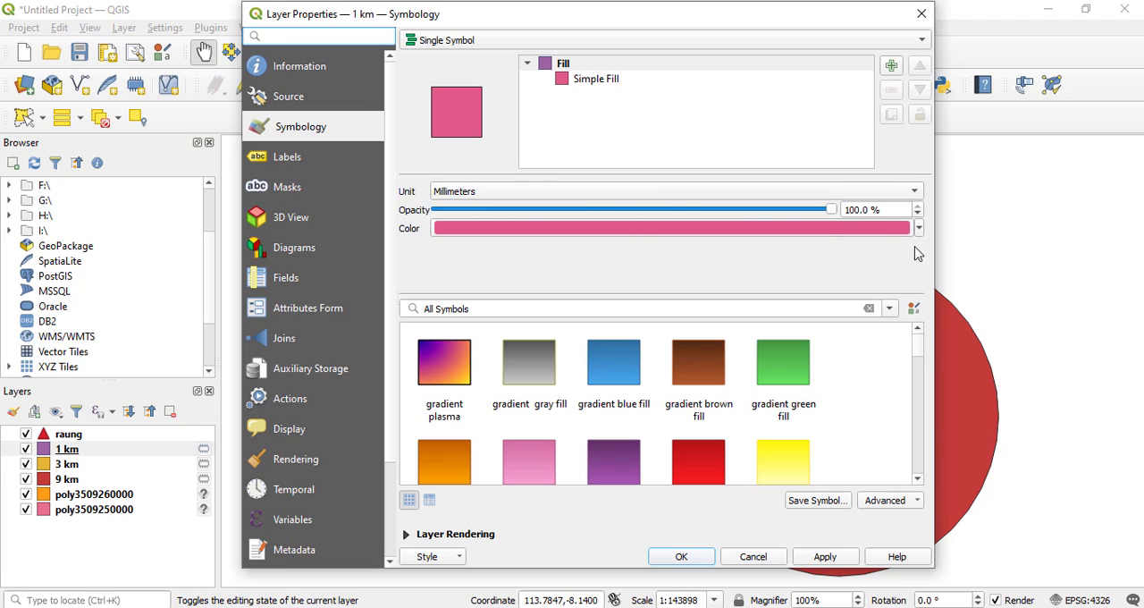
left_click(920, 229)
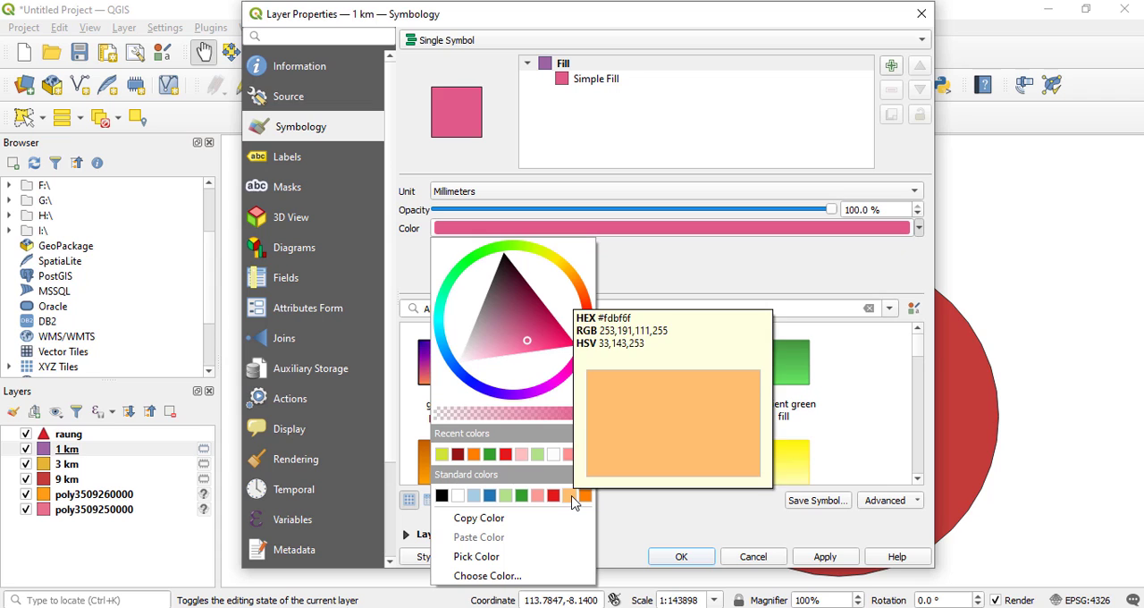
left_click(442, 454)
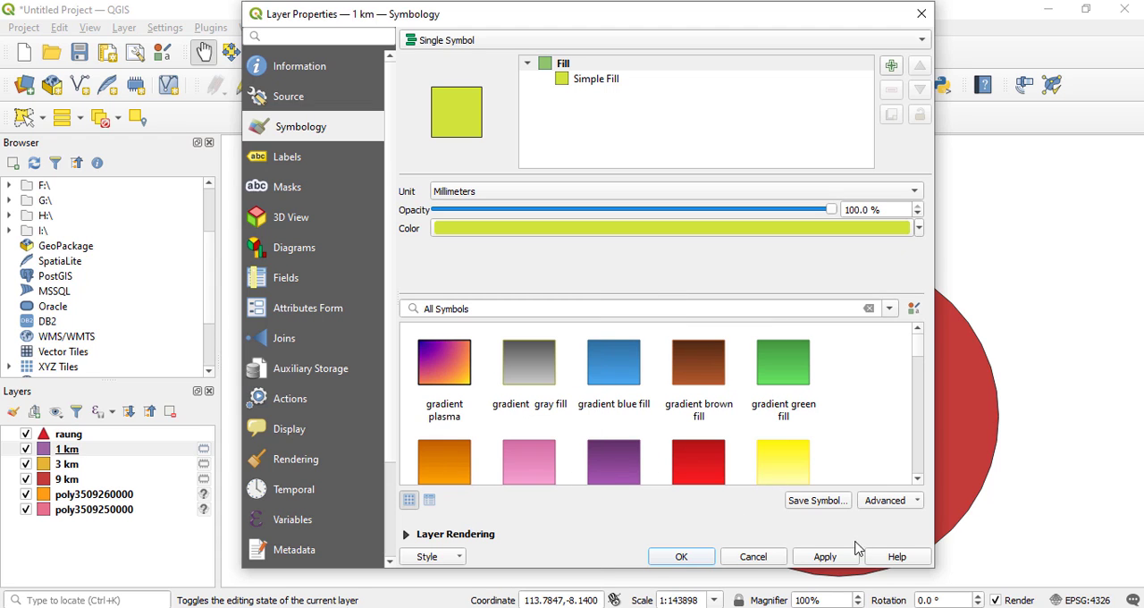
left_click(823, 557)
left_click_drag(780, 30, 672, 26)
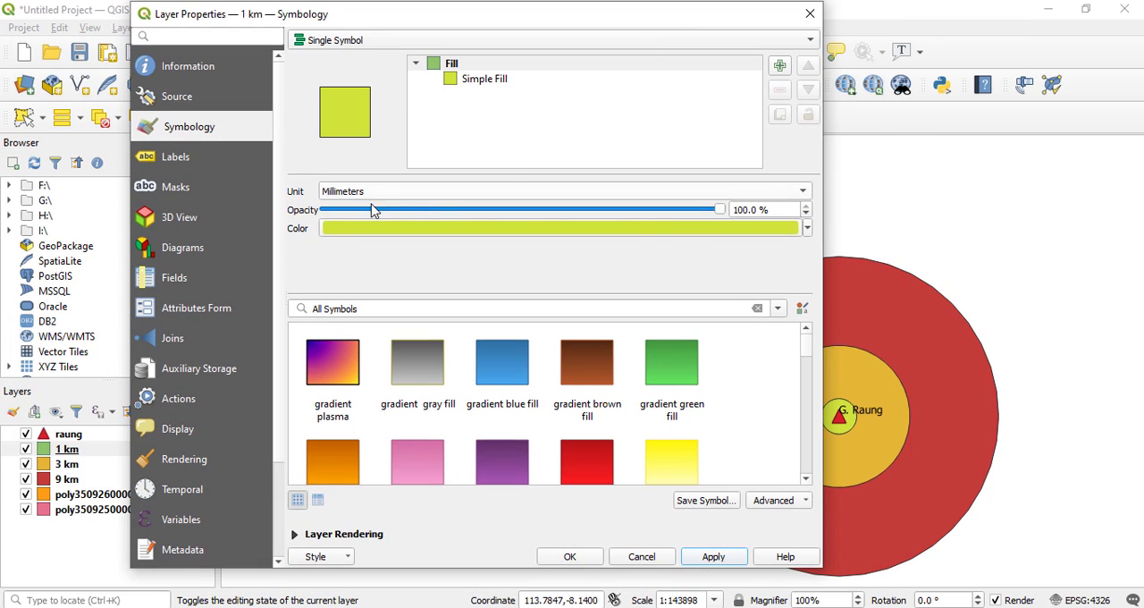
Set the 1 km buffer's symbol opacity to 40.5 %, apply it and close the layer properties.
left_click(721, 209)
left_click_drag(721, 213, 445, 216)
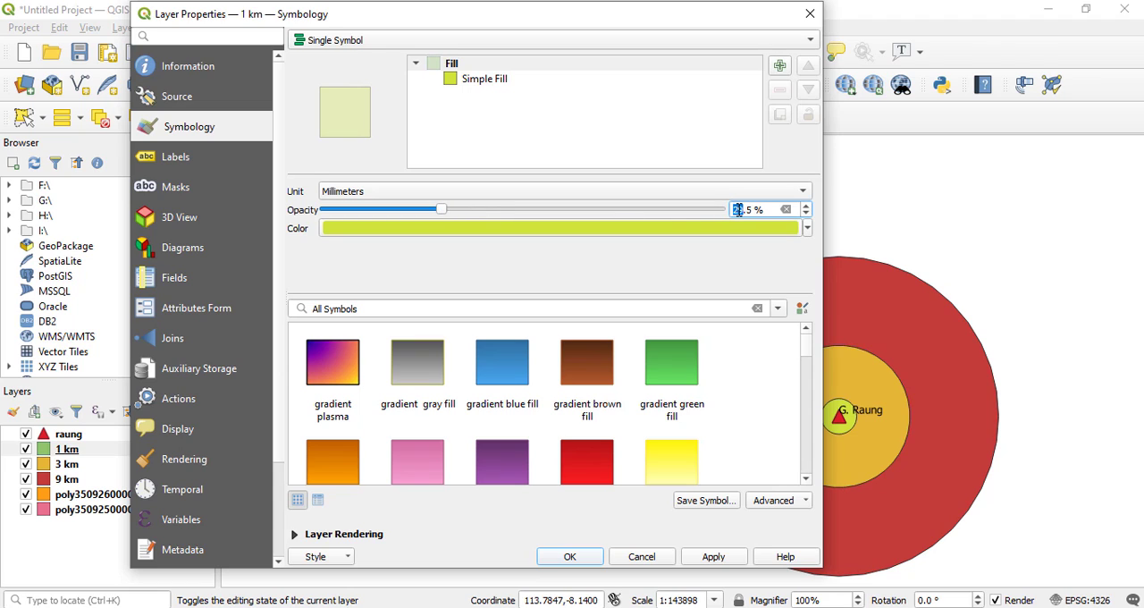
type("40")
left_click(713, 557)
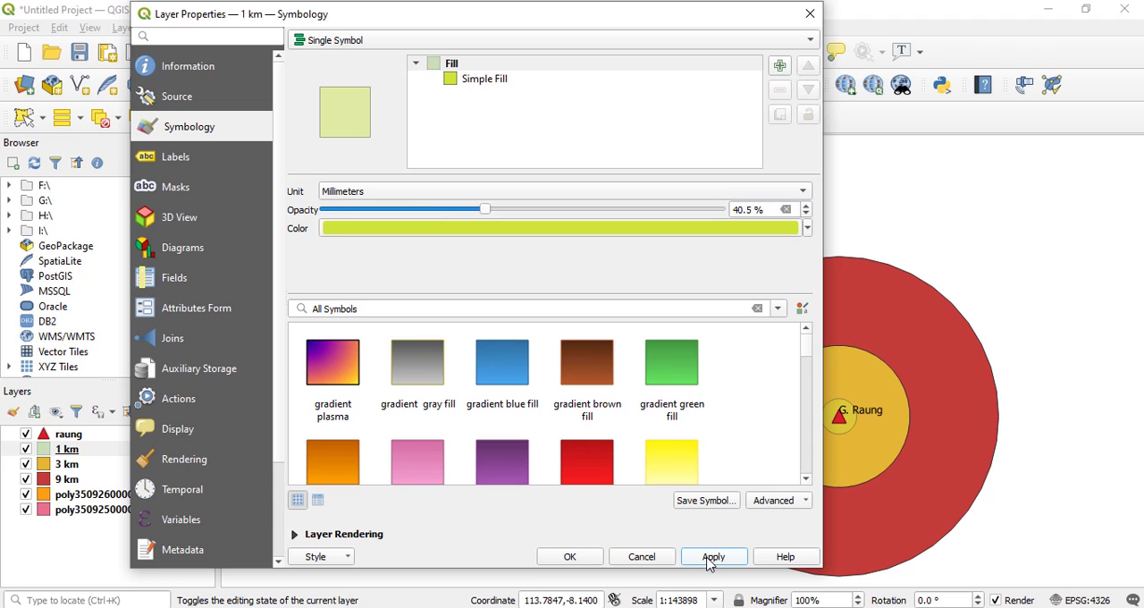
left_click(586, 559)
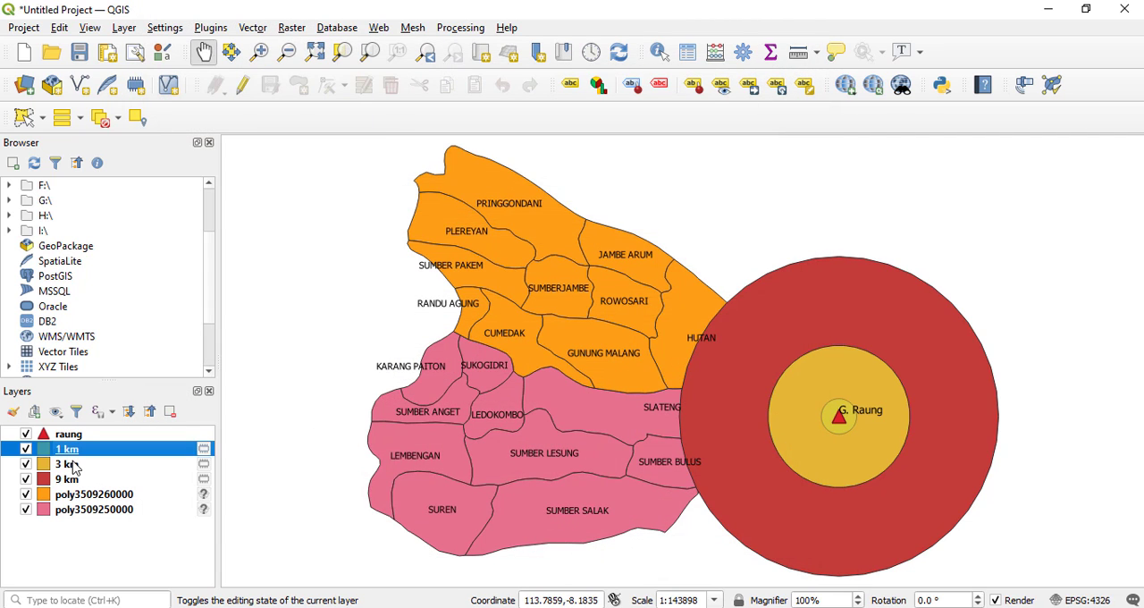
Change the 3 km buffer layer's fill to the standard bright orange and apply it.
right_click(73, 466)
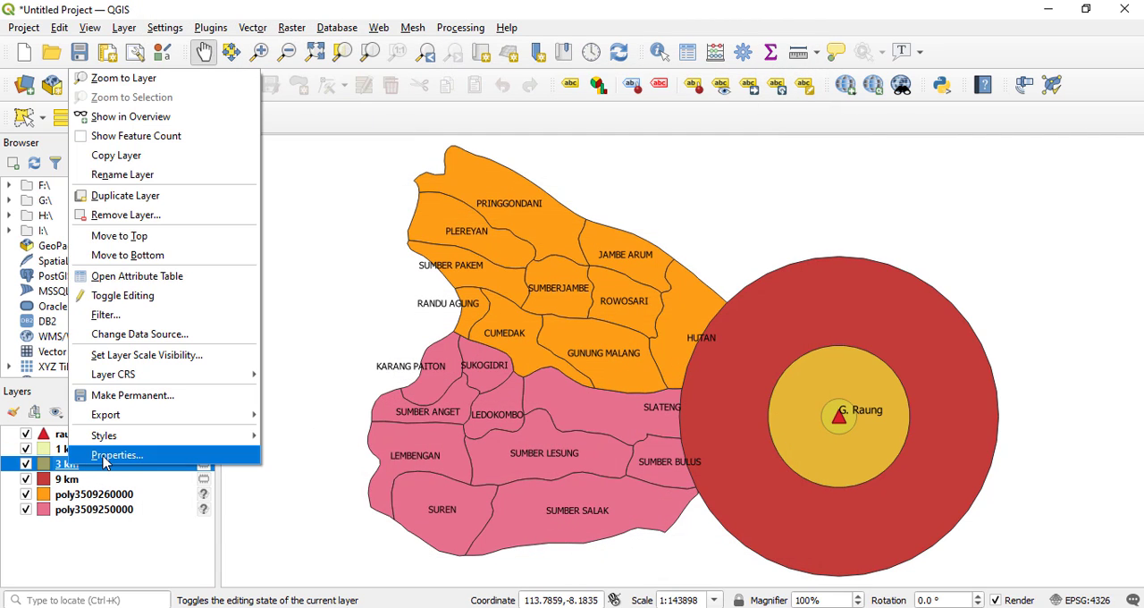
left_click(130, 454)
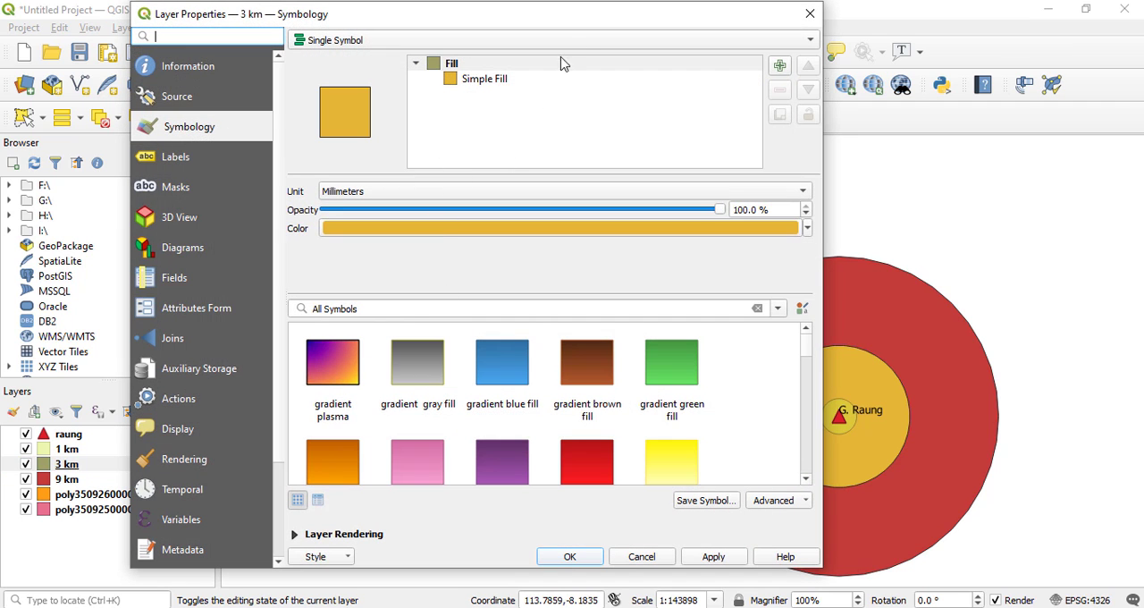
left_click(807, 229)
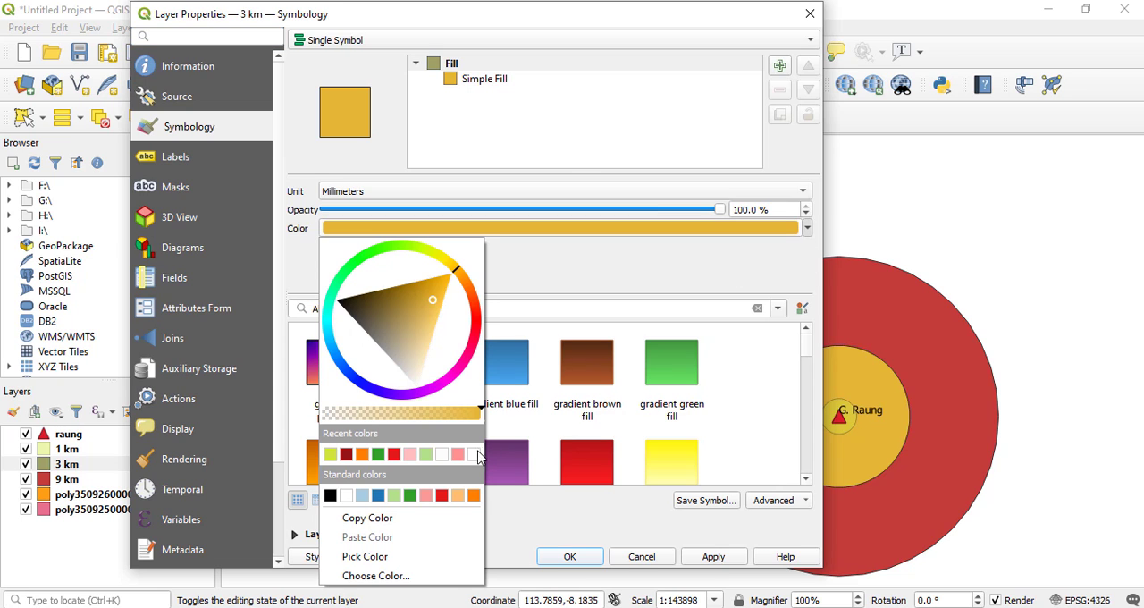
left_click(411, 496)
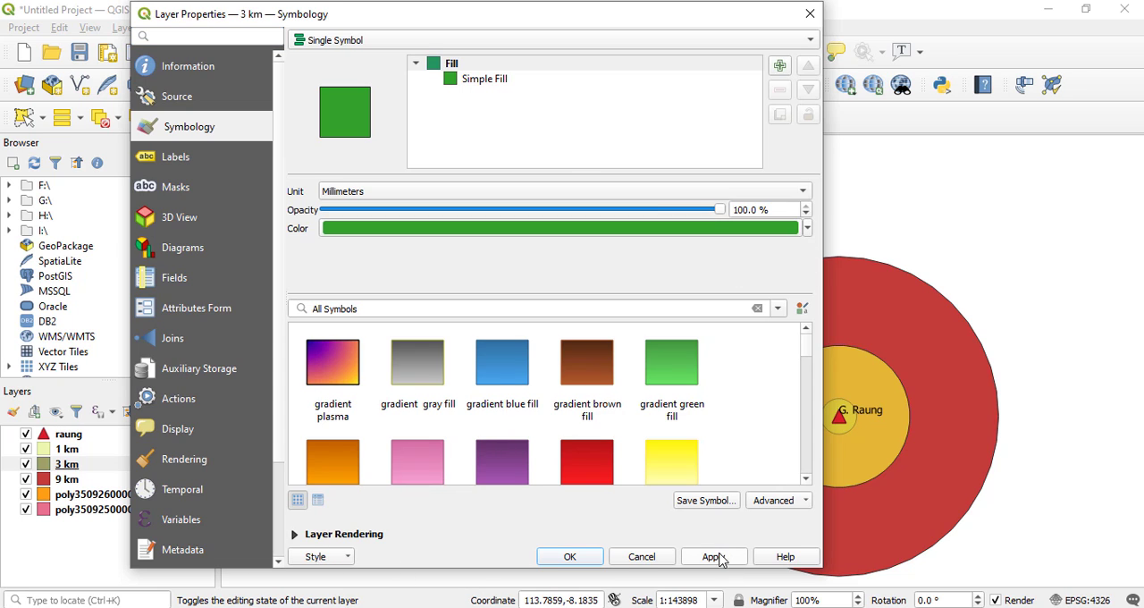
left_click(808, 229)
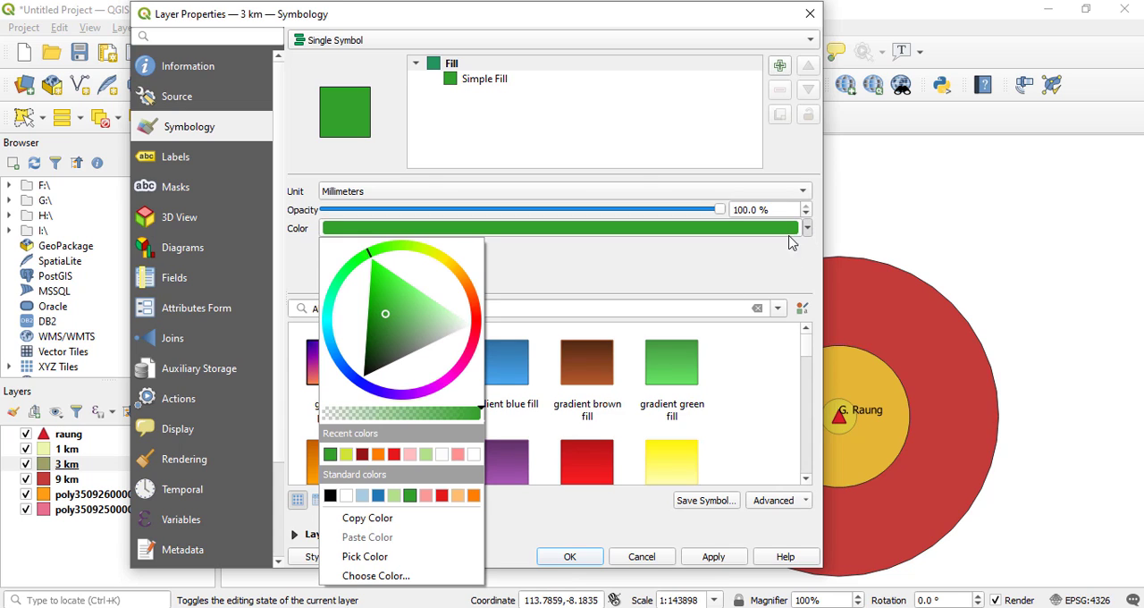
left_click(473, 496)
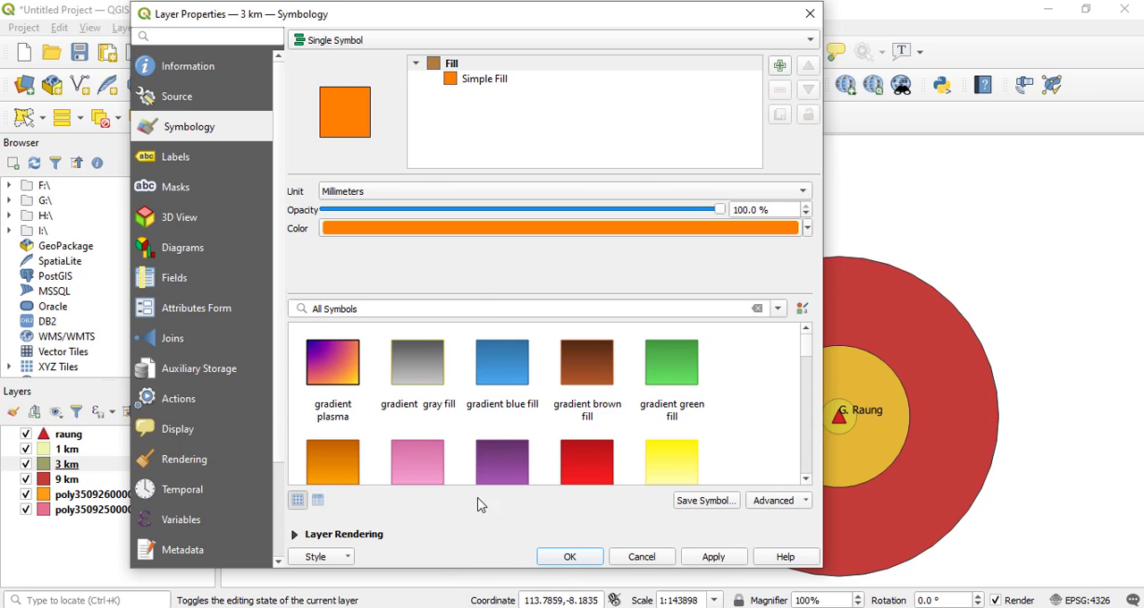
left_click(733, 560)
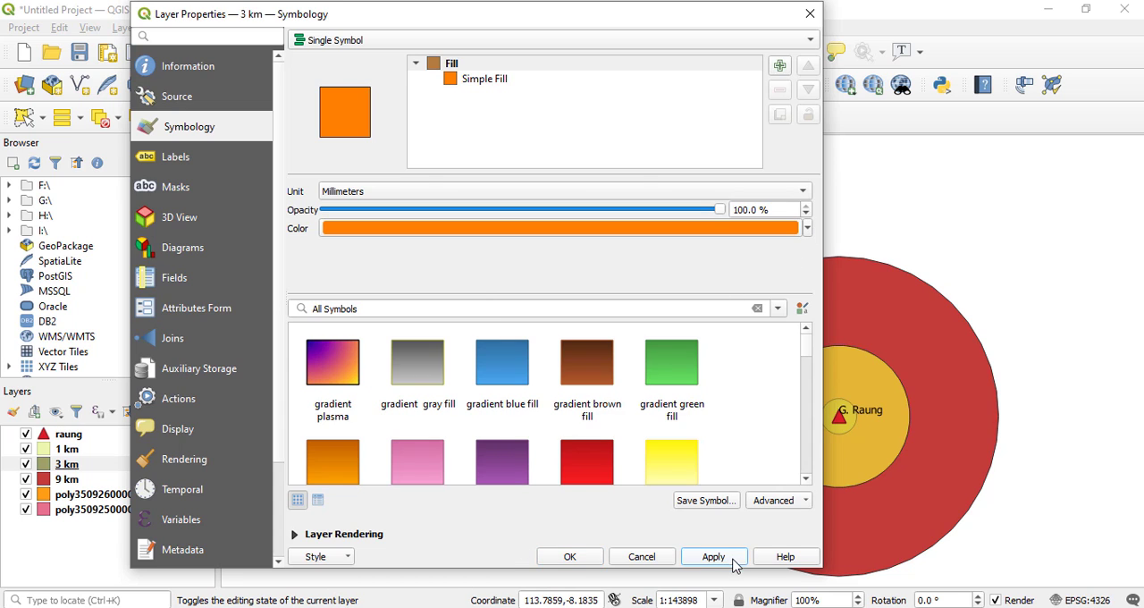
Set the 3 km buffer's symbol opacity to 40 %, apply it and close the layer properties.
scroll(742, 211, "down", 2)
double_click(740, 210)
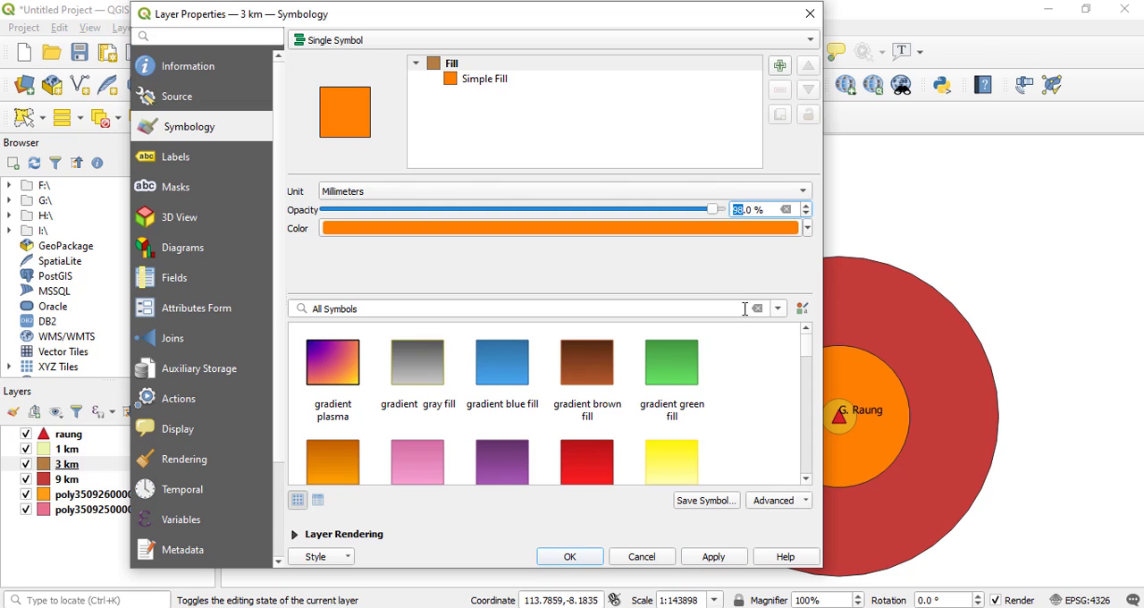
type("40")
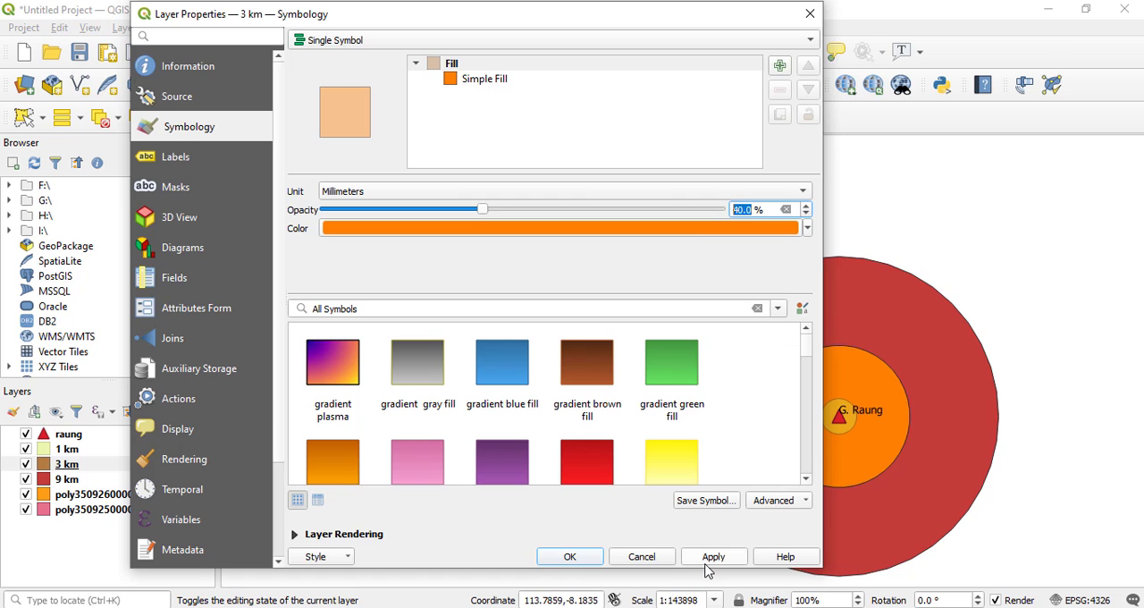
left_click(711, 559)
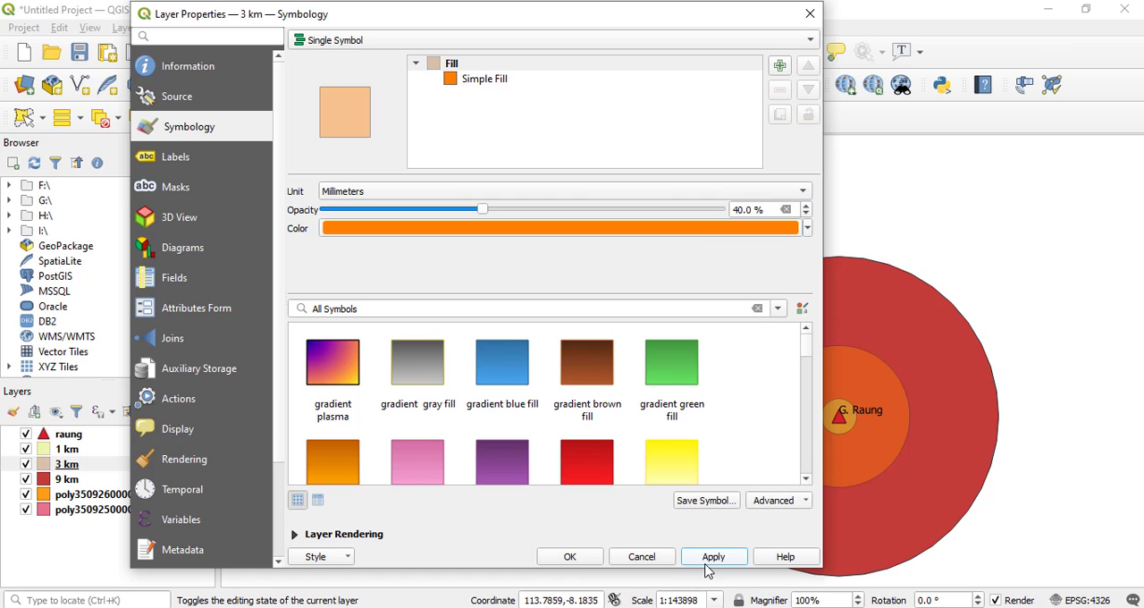
left_click(576, 559)
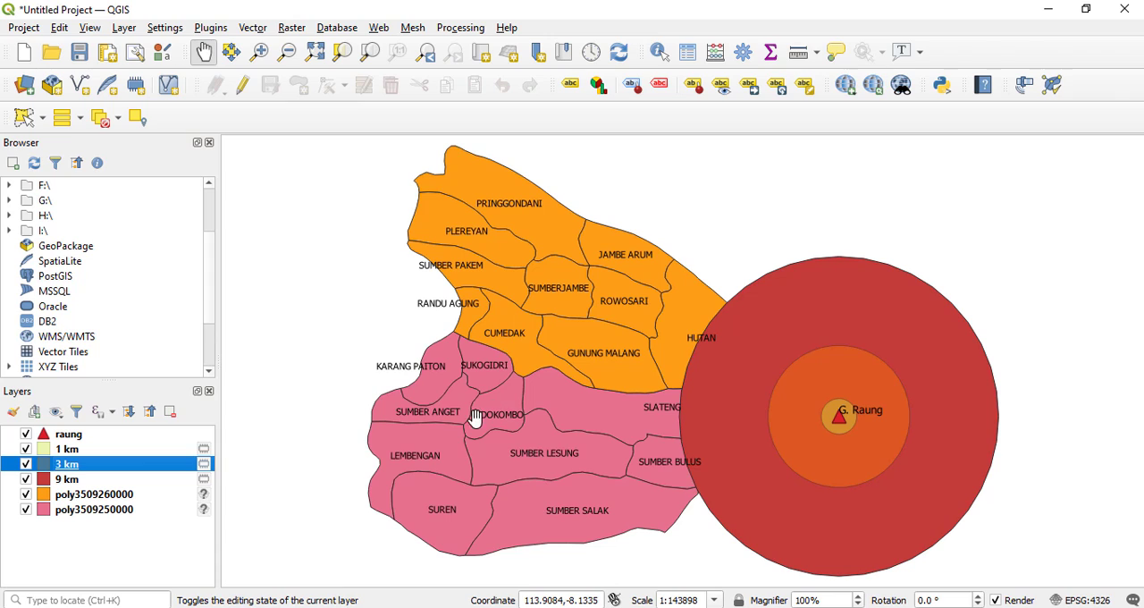
Change the 9 km buffer layer's fill color to the standard light green.
left_click(63, 482)
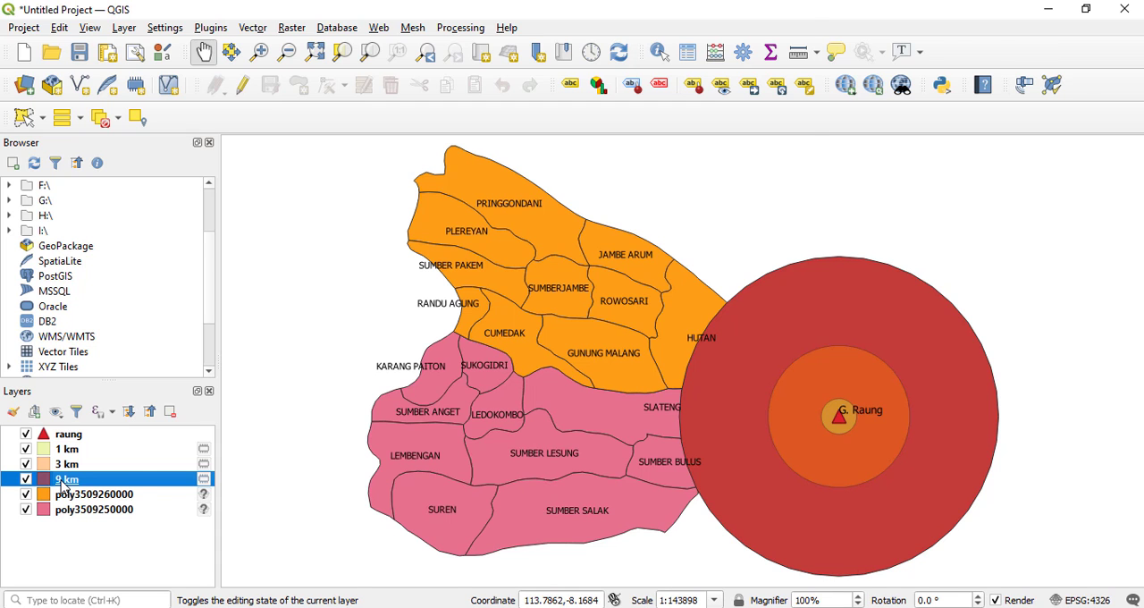
double_click(64, 481)
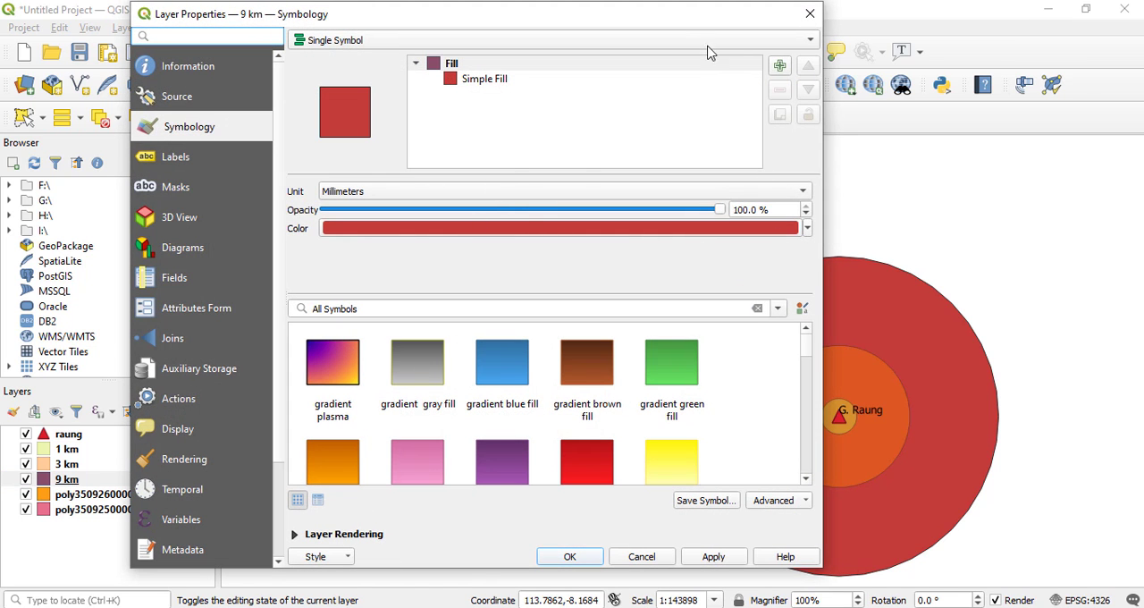
left_click_drag(689, 22, 630, 24)
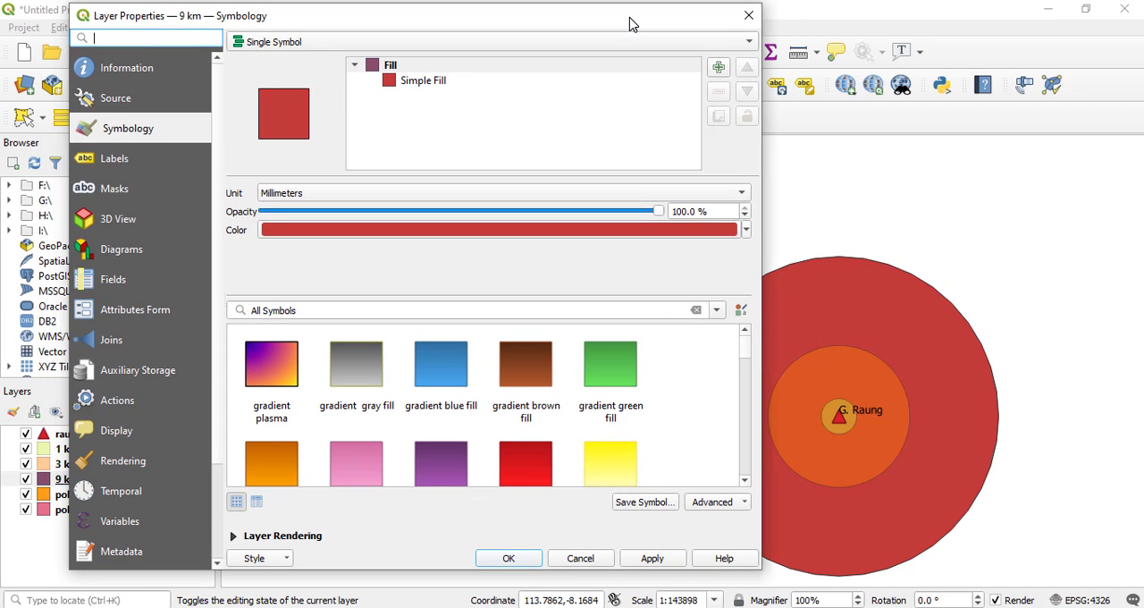
left_click(747, 230)
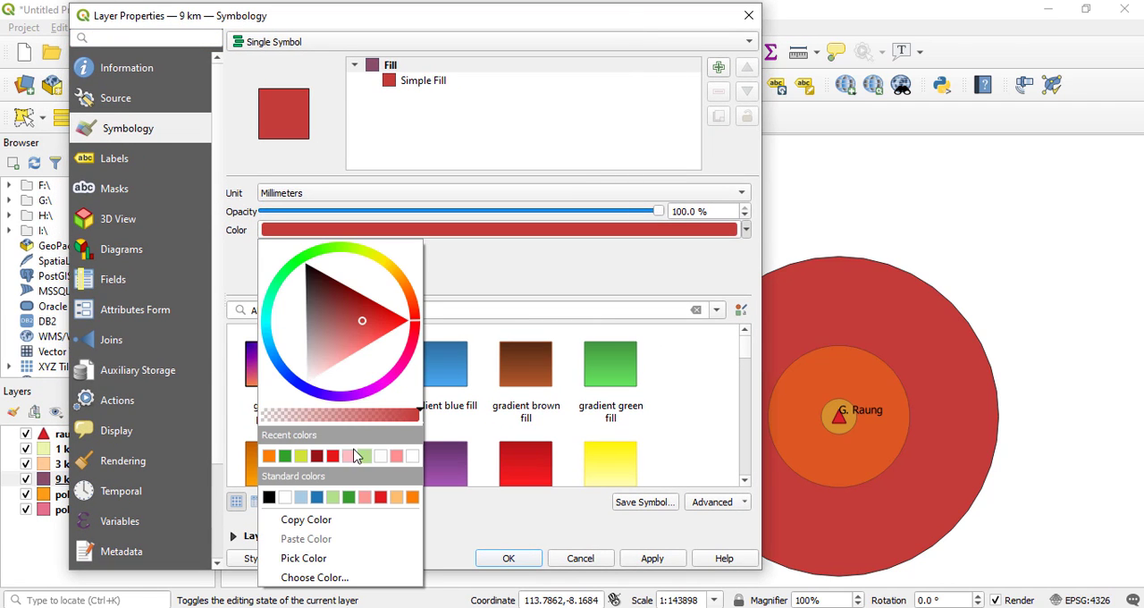
left_click(333, 497)
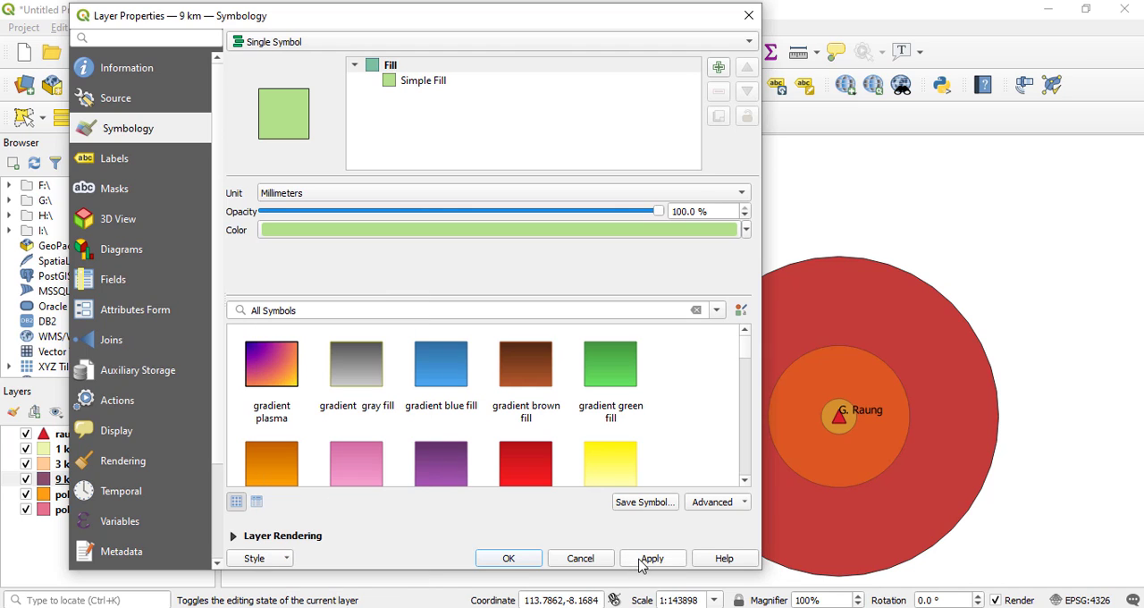
Set the 9 km buffer's symbol opacity to 40 %, apply the style and close the layer properties.
left_click(685, 213)
type("40")
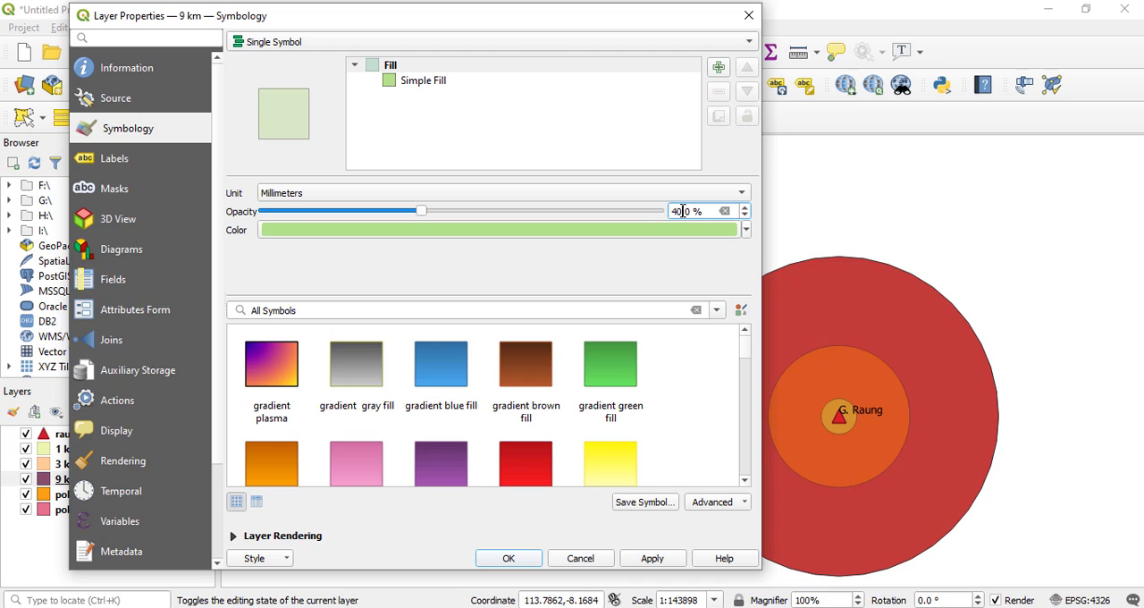
left_click(655, 559)
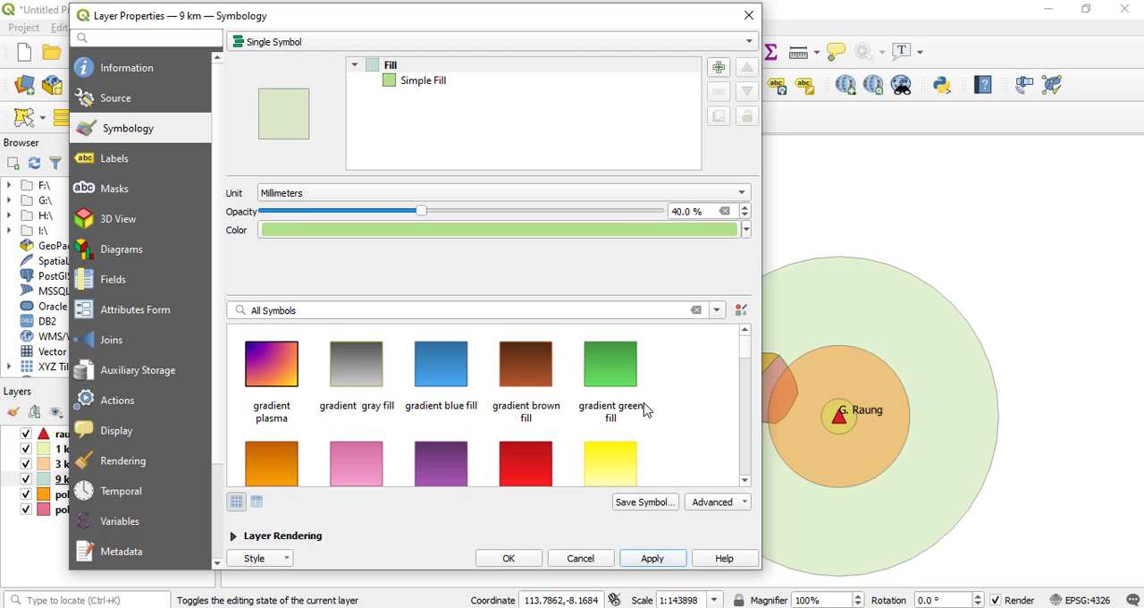
left_click_drag(647, 28, 619, 40)
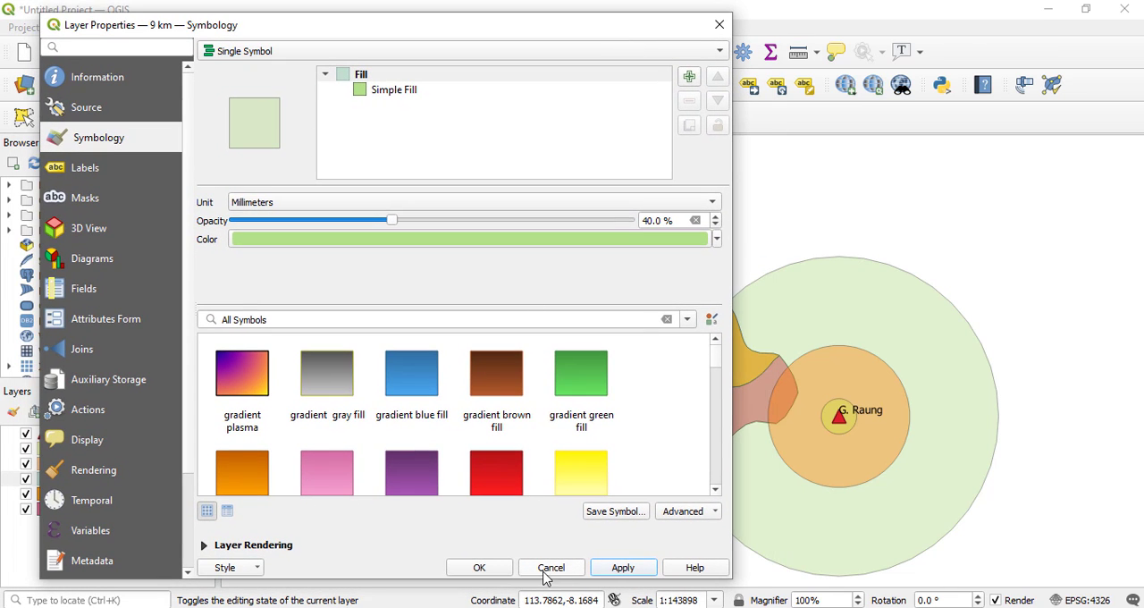
left_click(480, 568)
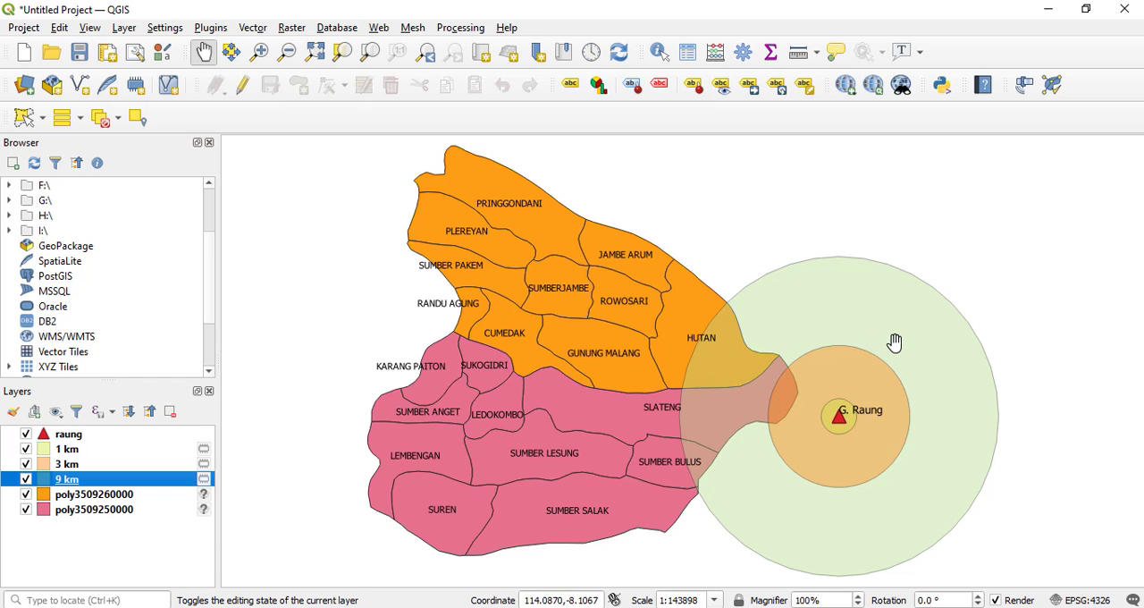
Examine where the 1, 3 and 9 km buffers overlap the village areas, and return the map to its full extent.
scroll(895, 345, "up", 2)
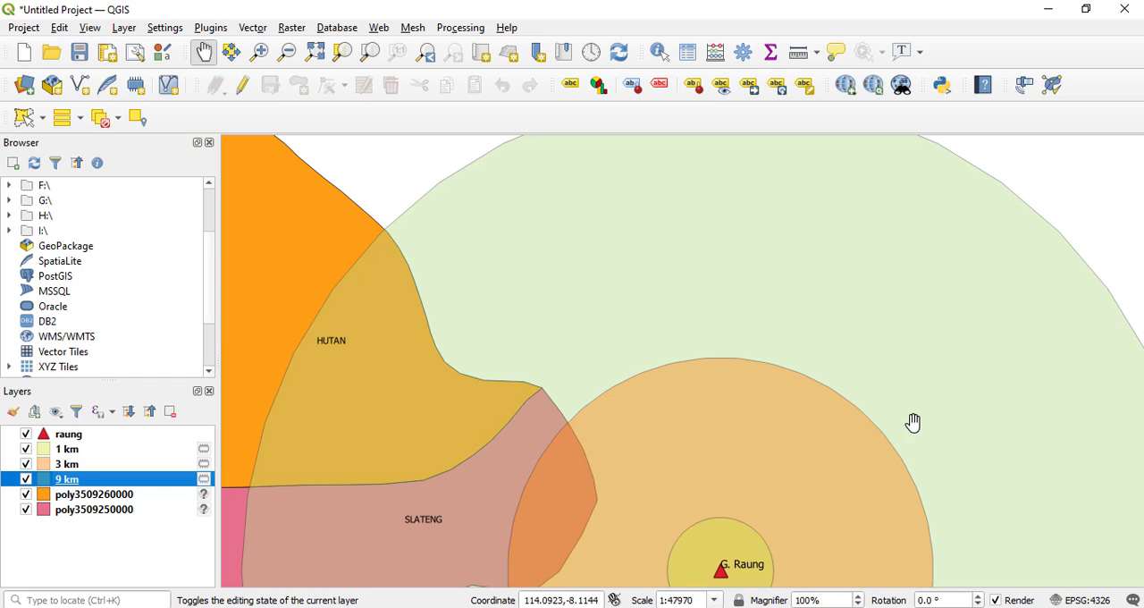
left_click(316, 51)
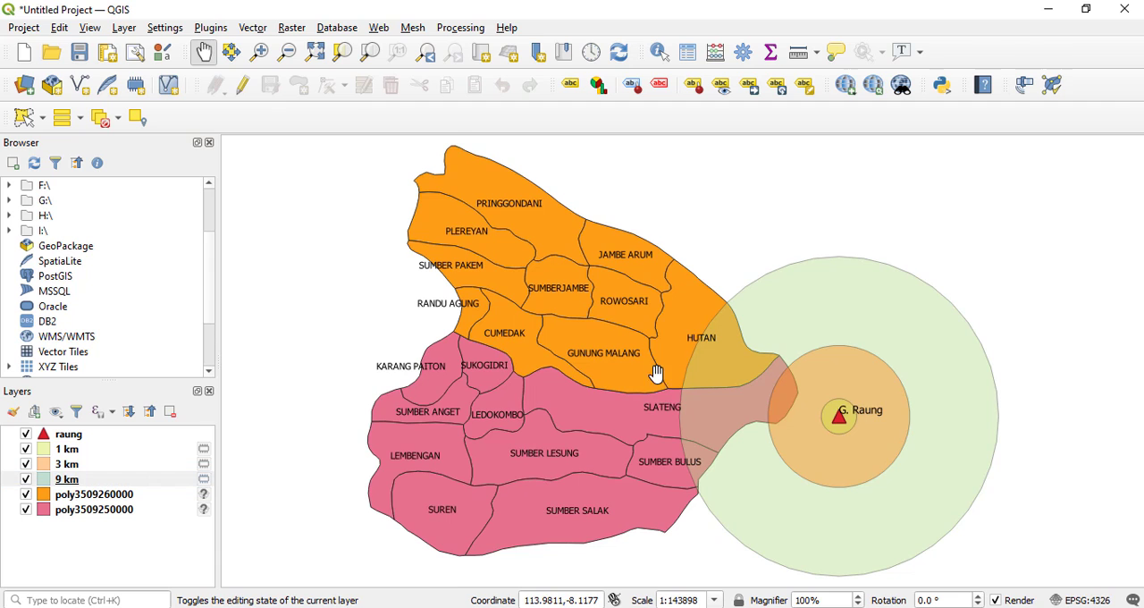
left_click_drag(656, 378, 644, 337)
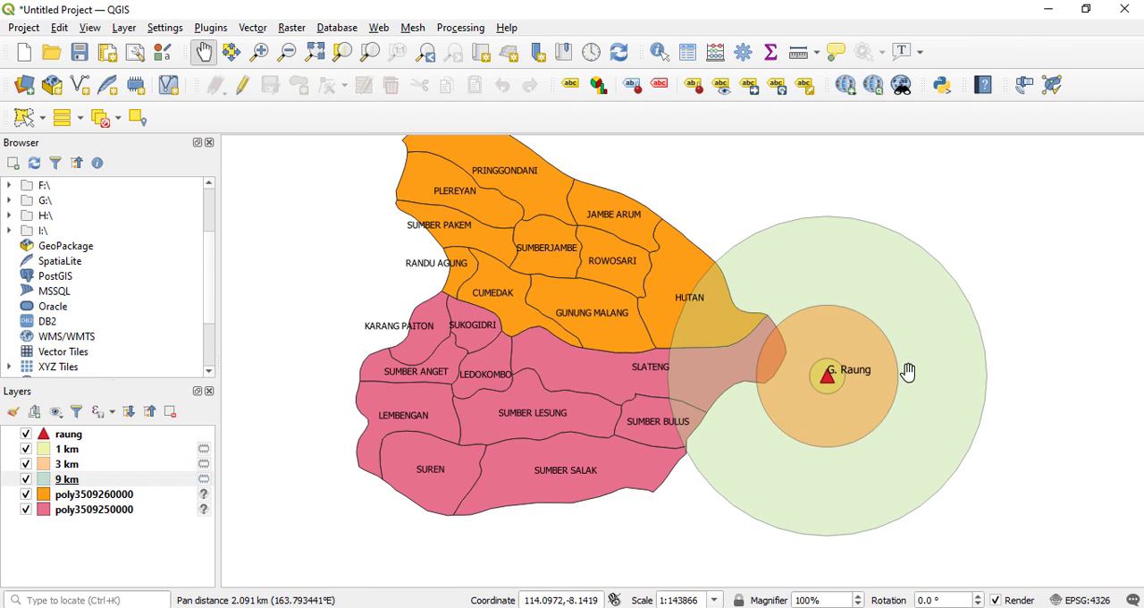
left_click_drag(545, 260, 551, 290)
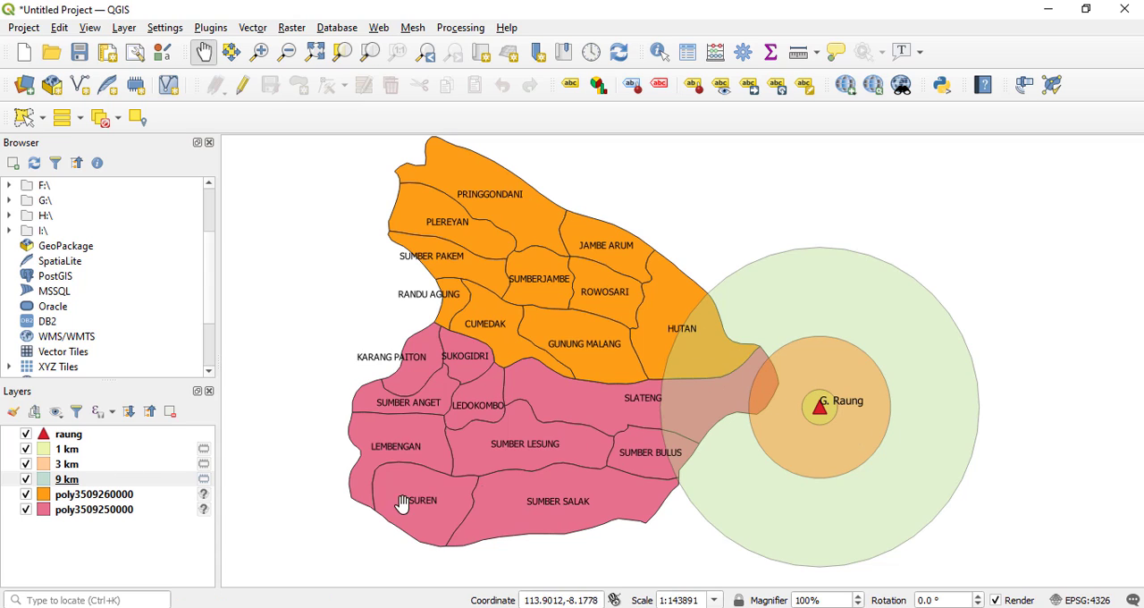
left_click(67, 464)
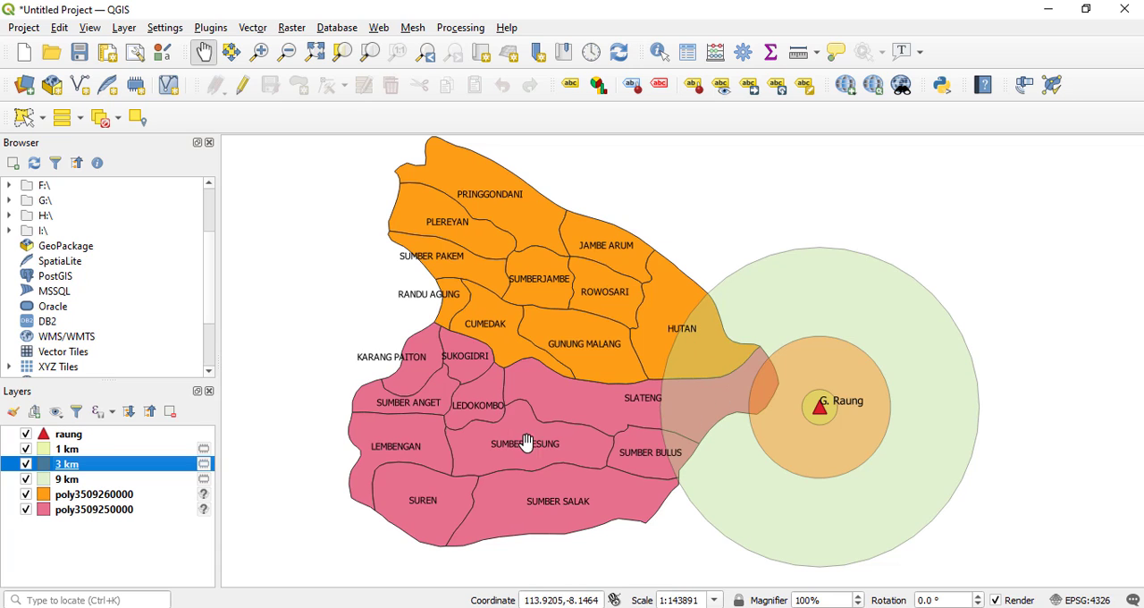
scroll(644, 451, "down", 5)
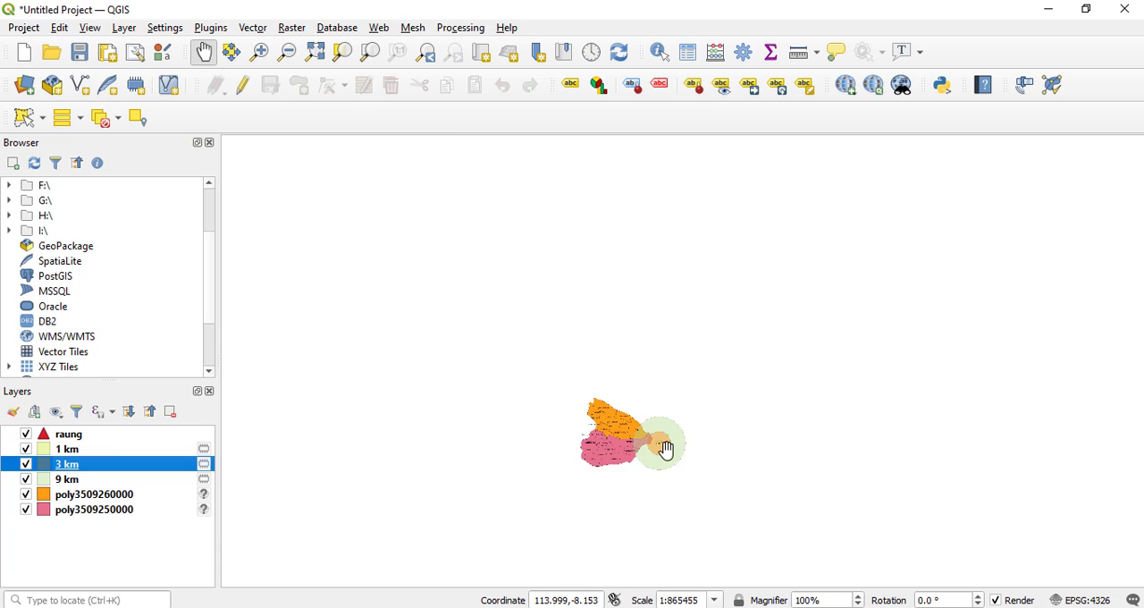
left_click(315, 55)
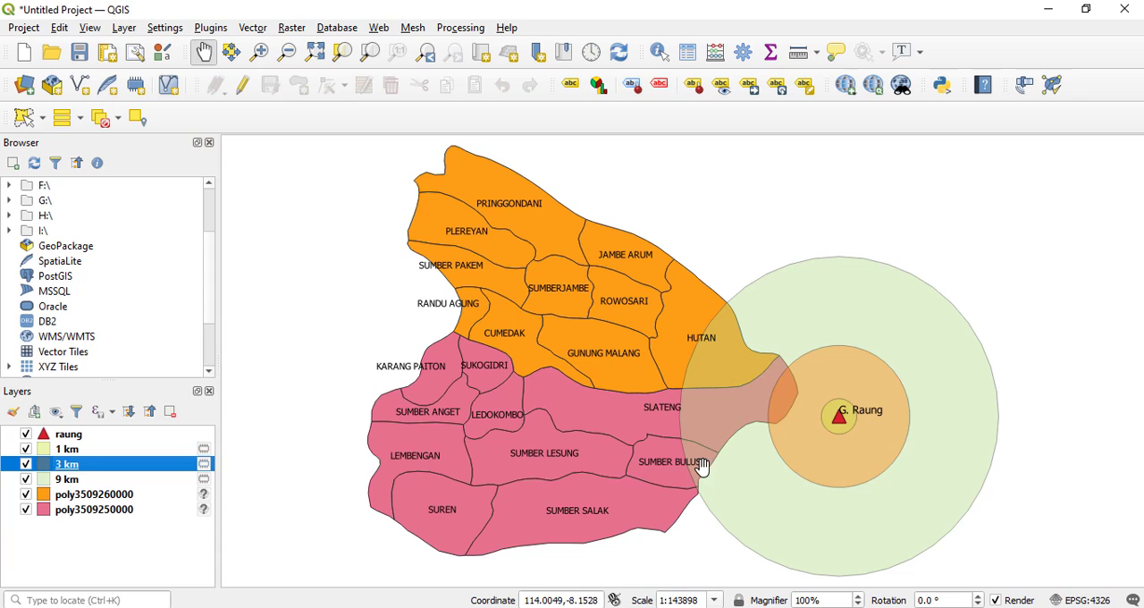